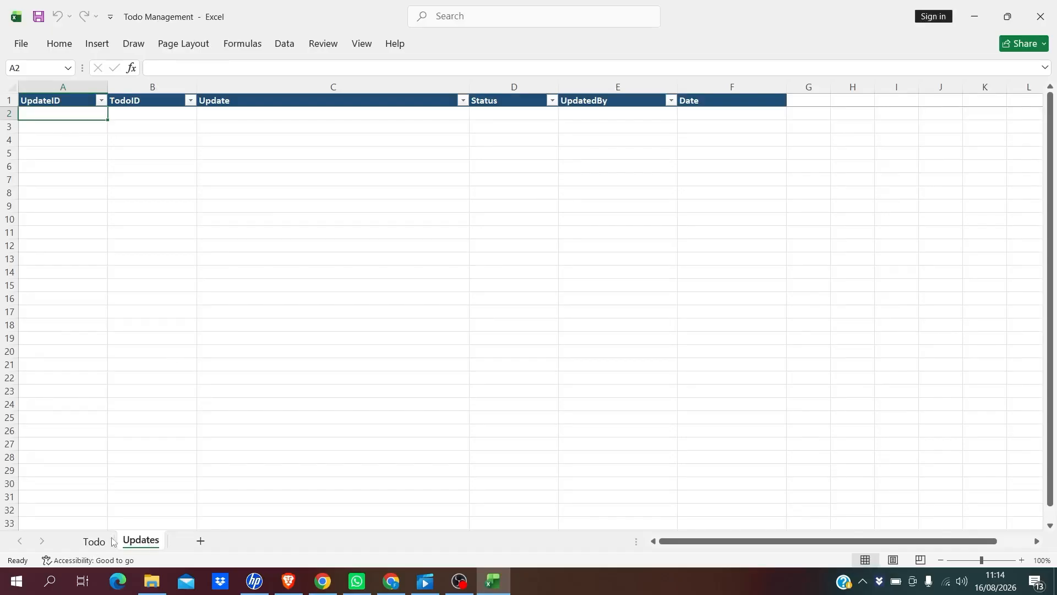
Review the Todo sheet's TodoID, Todo, AssignedPerson, Status and Date columns
left_click(92, 542)
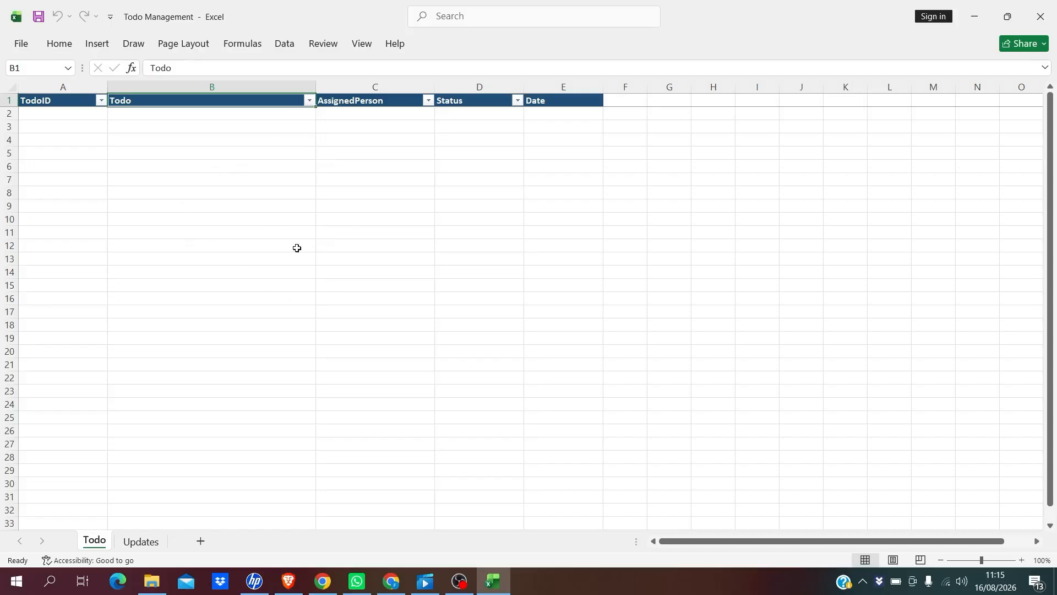
left_click(58, 99)
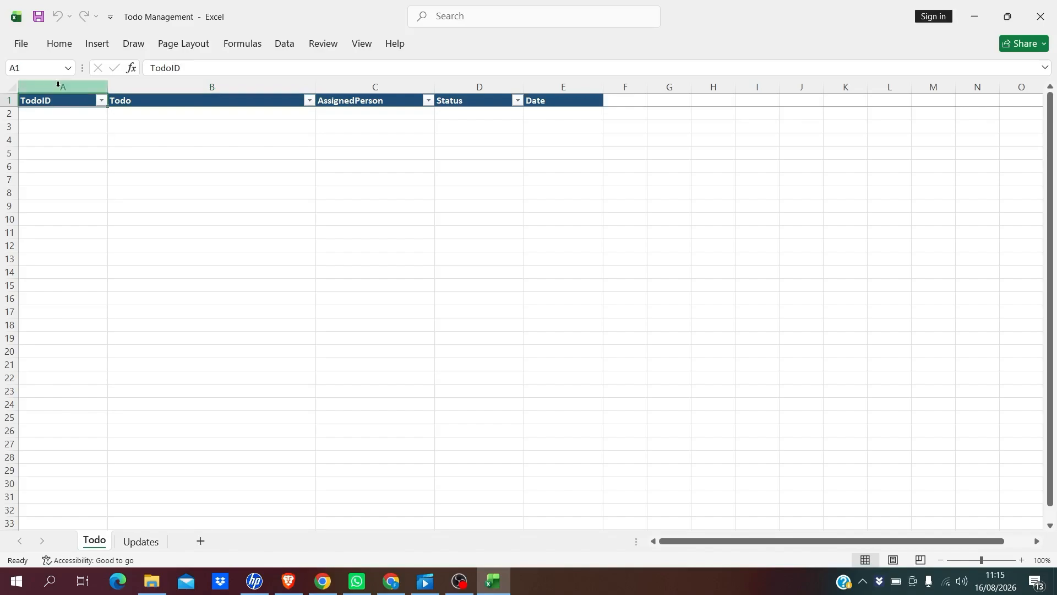
left_click(58, 86)
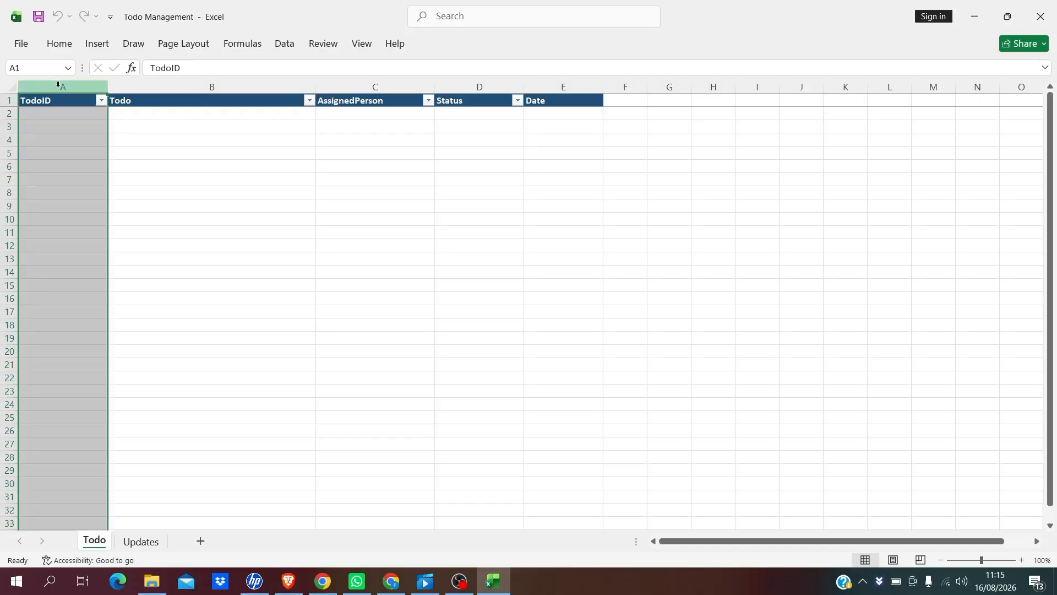
left_click(196, 90)
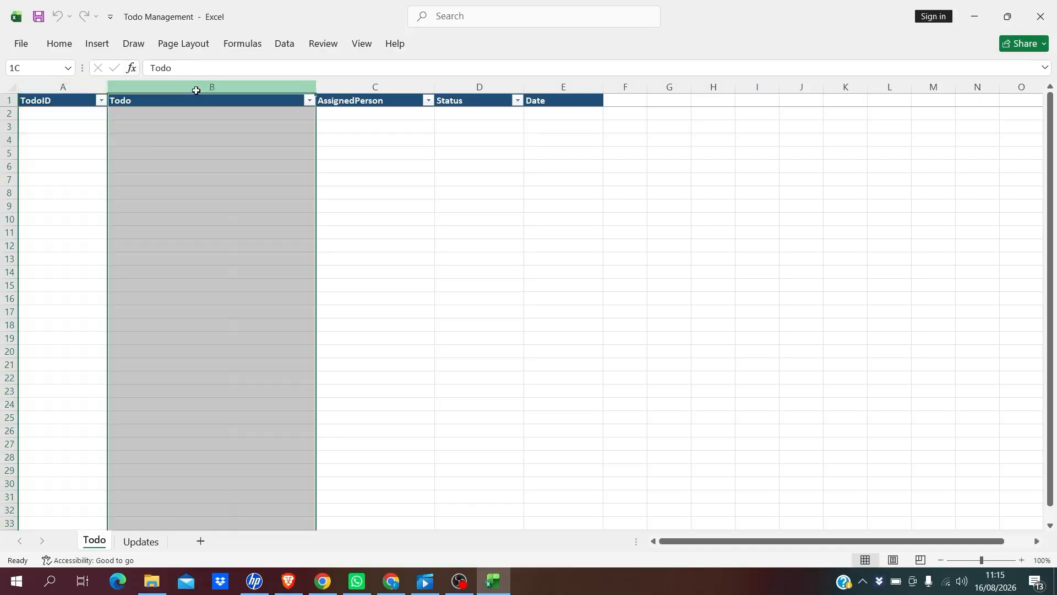
left_click(358, 93)
left_click(364, 86)
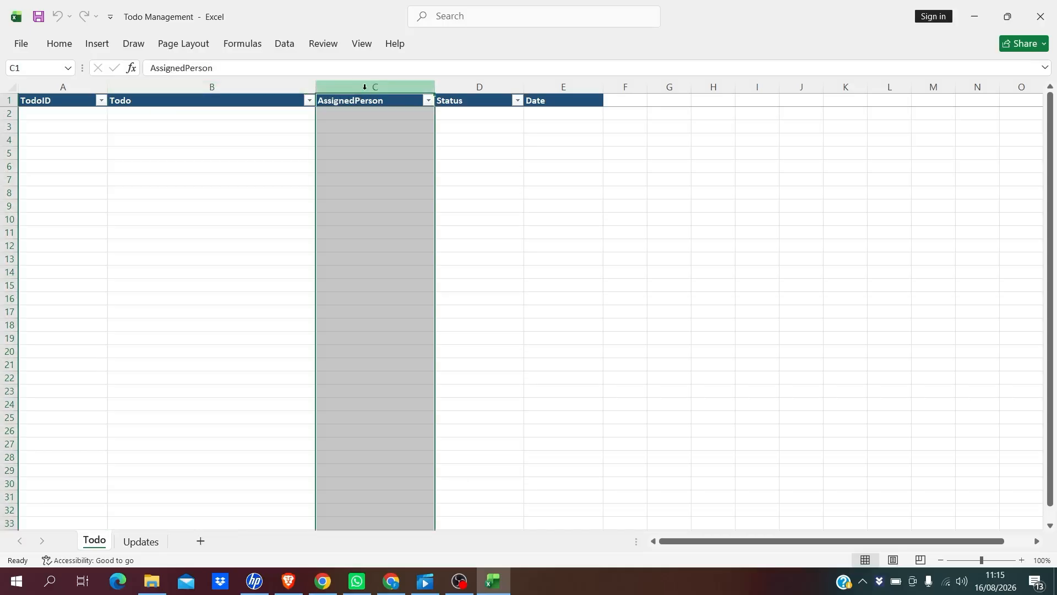
left_click(451, 89)
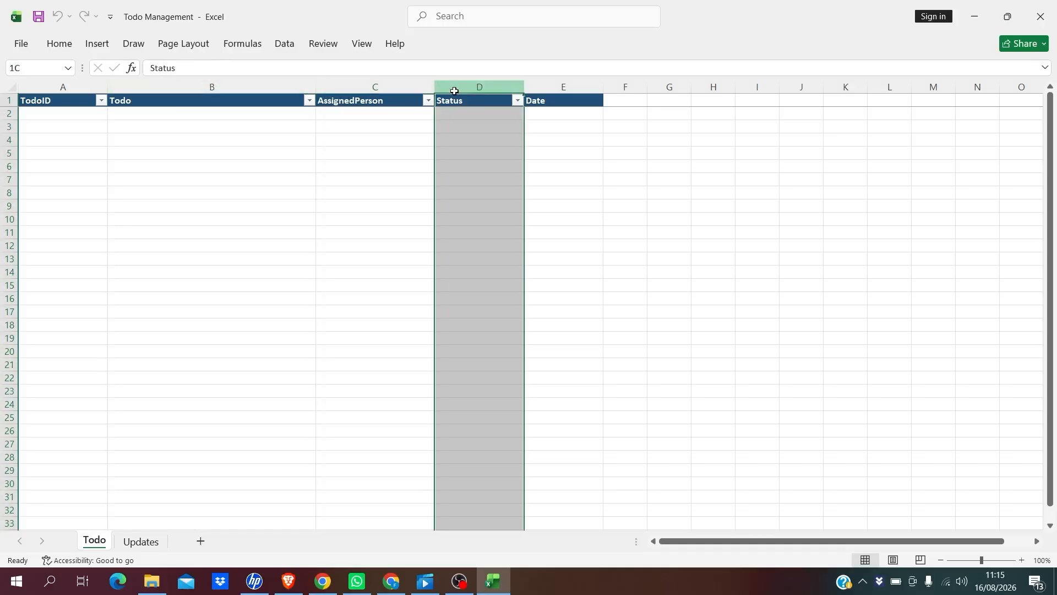
left_click(555, 89)
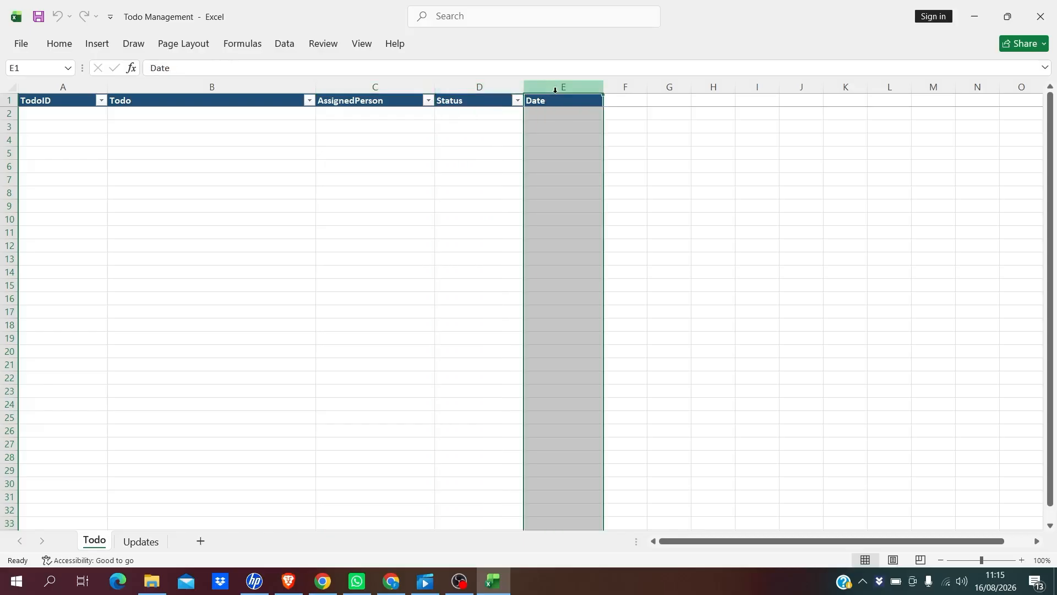
Inspect the Updates sheet headers: UpdateID, TodoID, Update, Status, UpdatedBy and Date
left_click(140, 541)
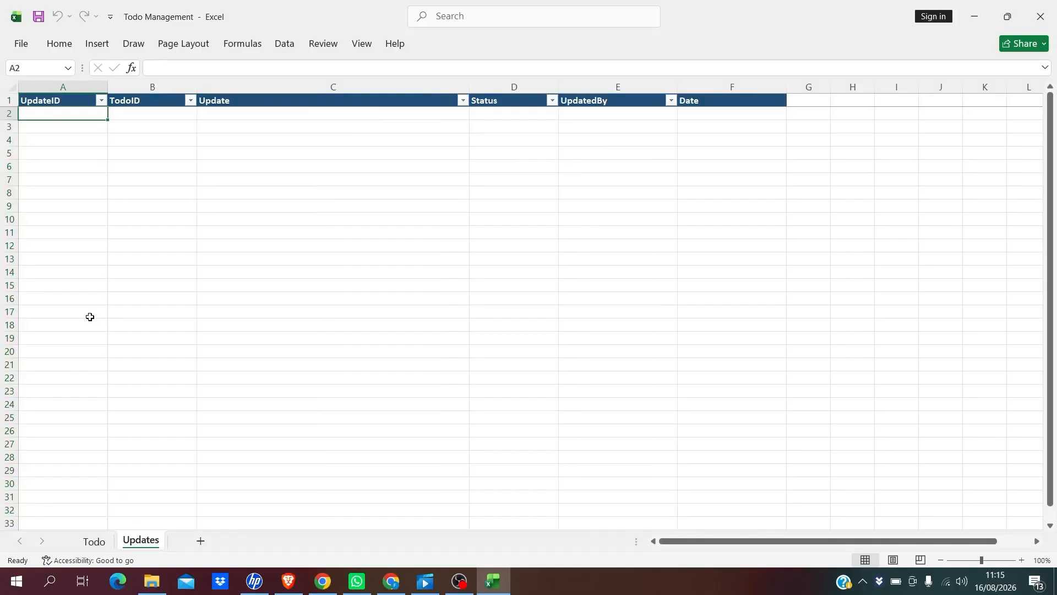
left_click(44, 103)
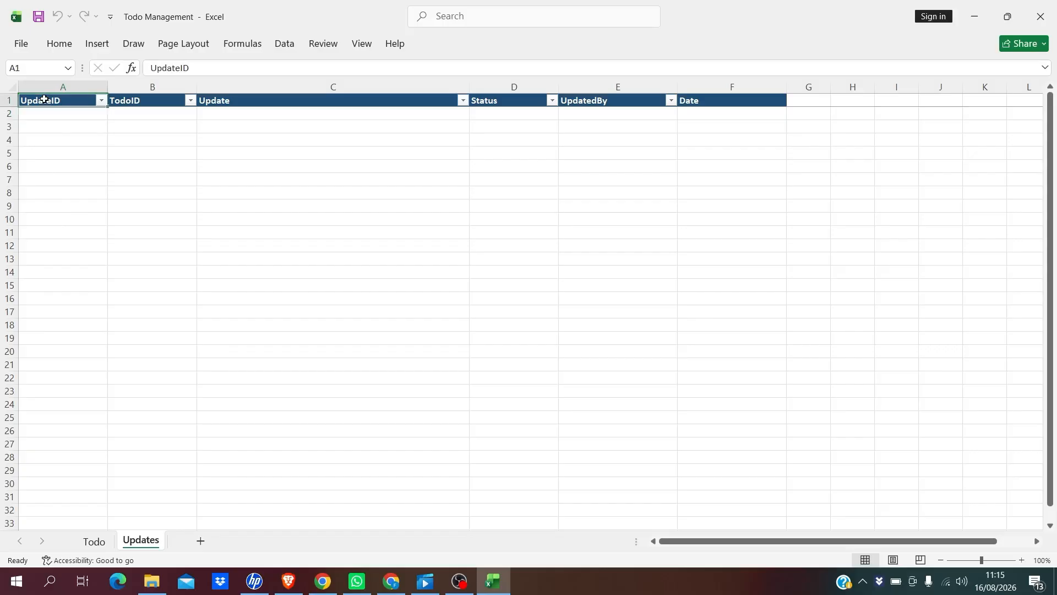
left_click(136, 90)
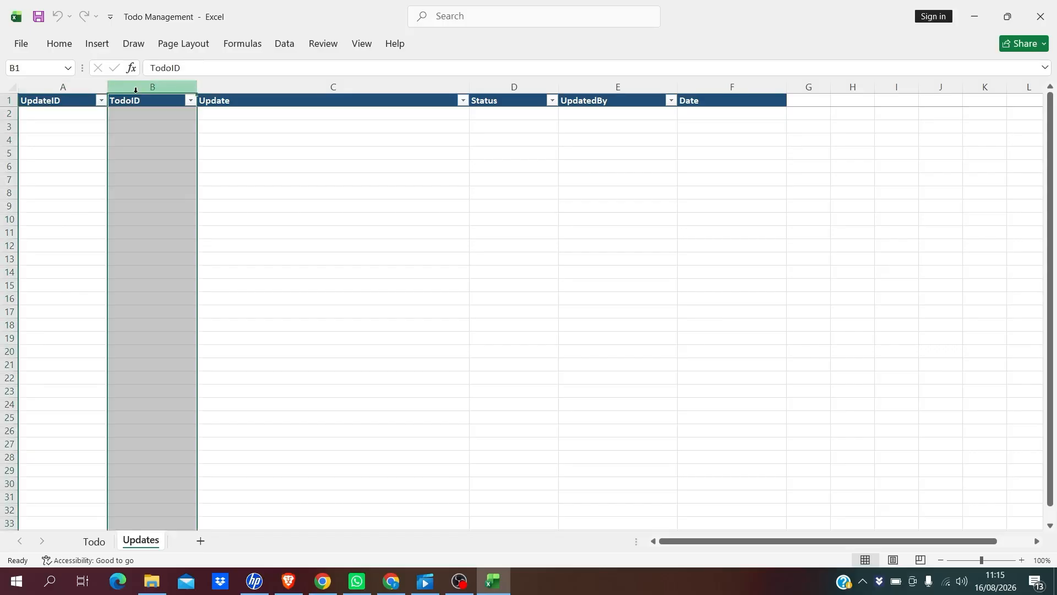
left_click(180, 103)
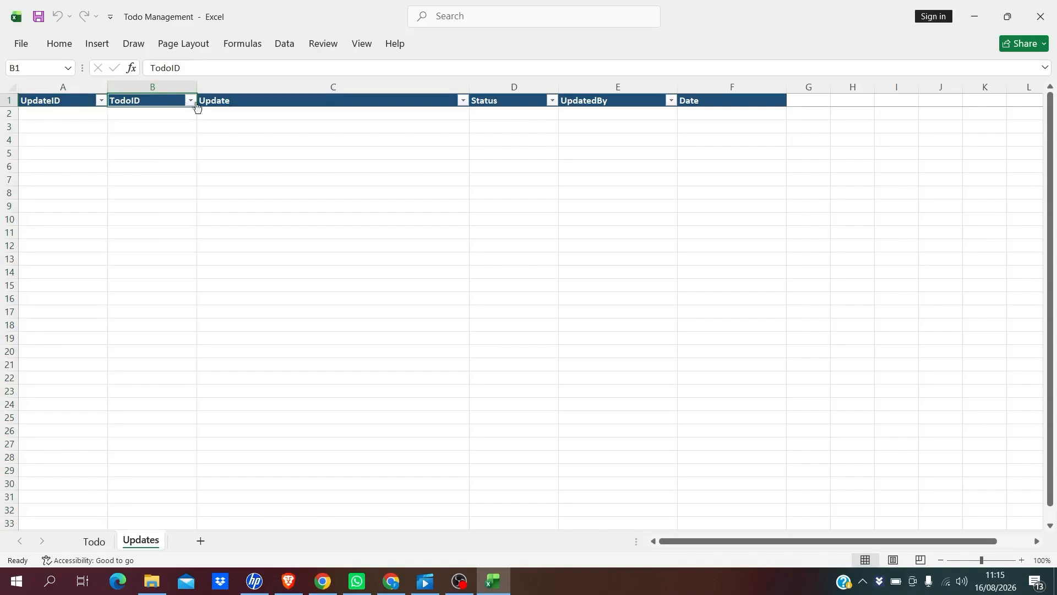
left_click(252, 105)
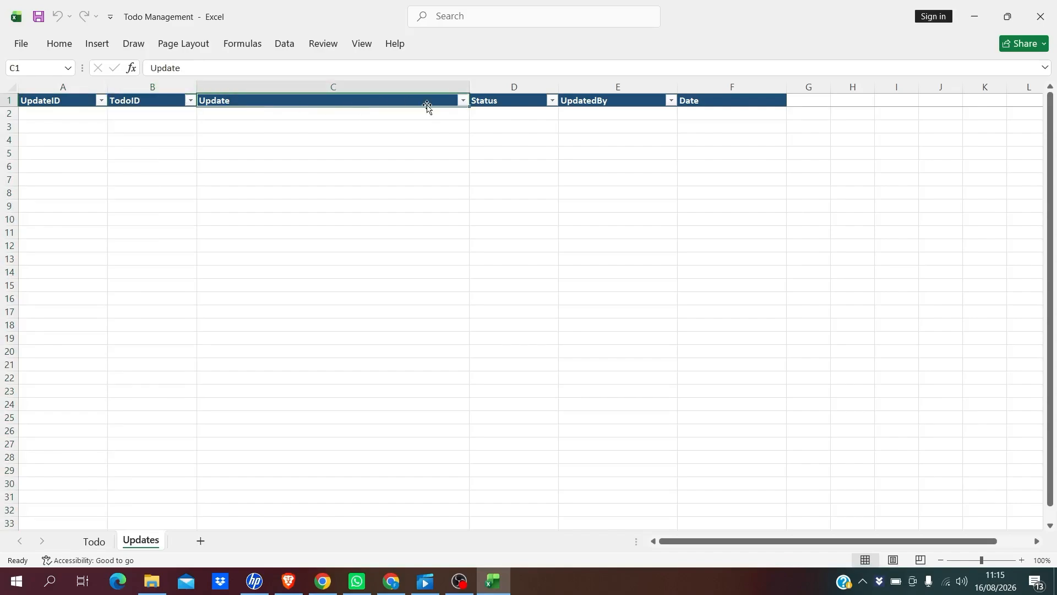
left_click(507, 110)
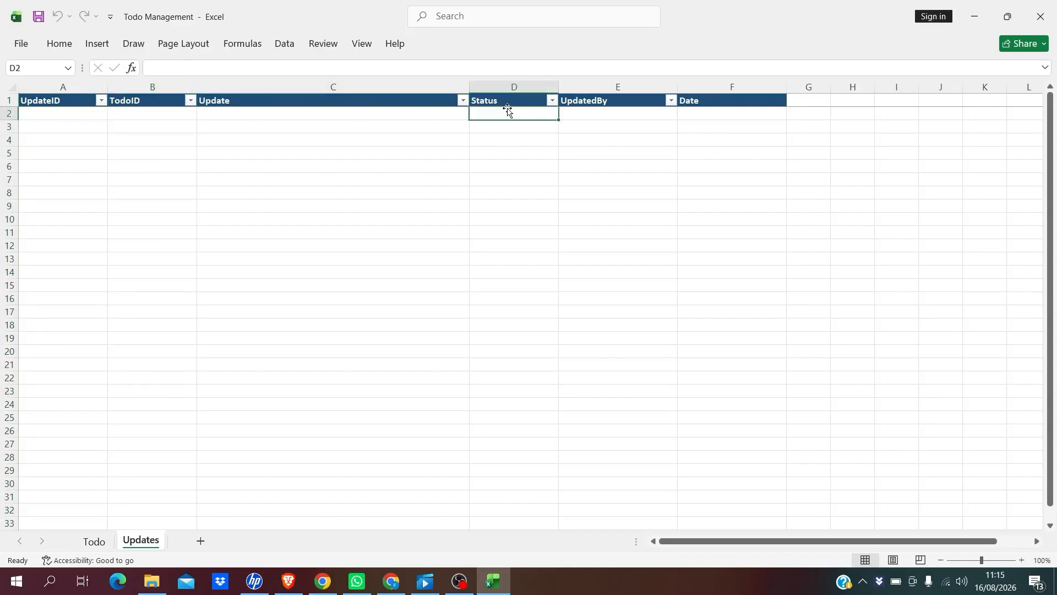
left_click(598, 105)
left_click(701, 102)
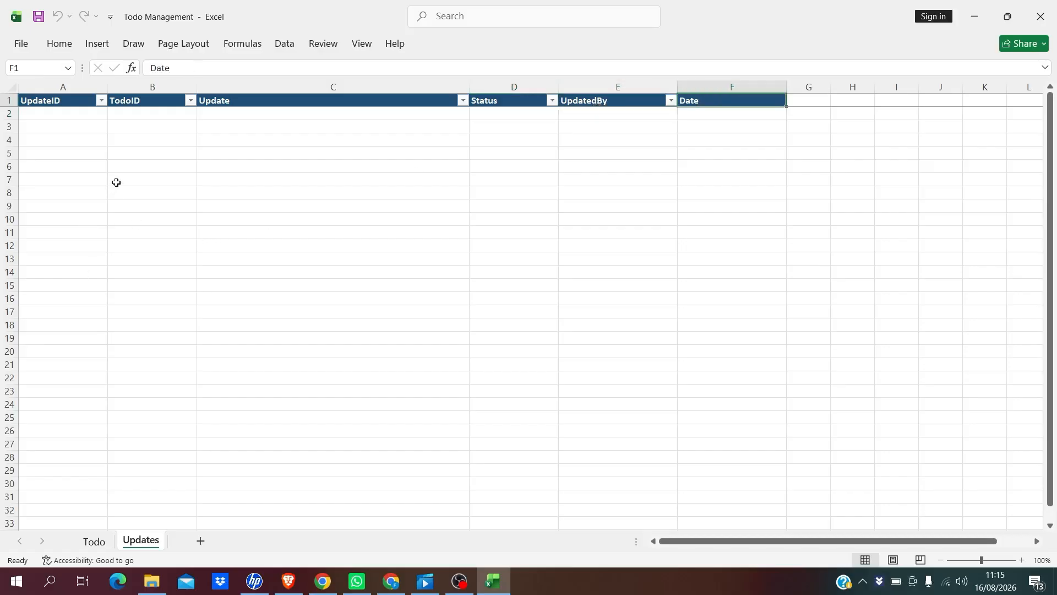
left_click(149, 88)
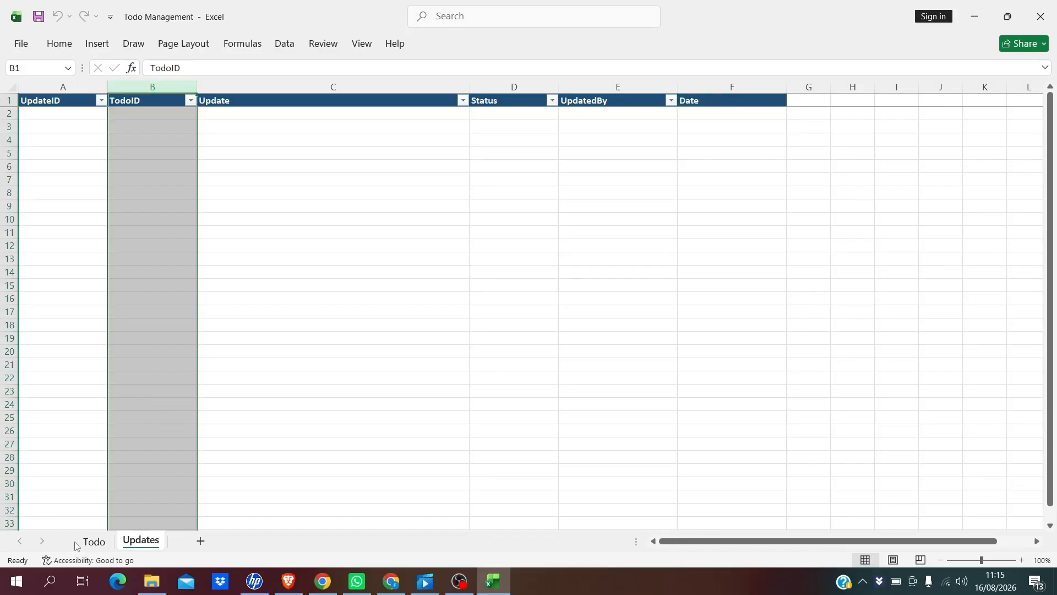
Check the TodoID column on both the Todo and Updates sheets, including cells B1–B5
left_click(95, 542)
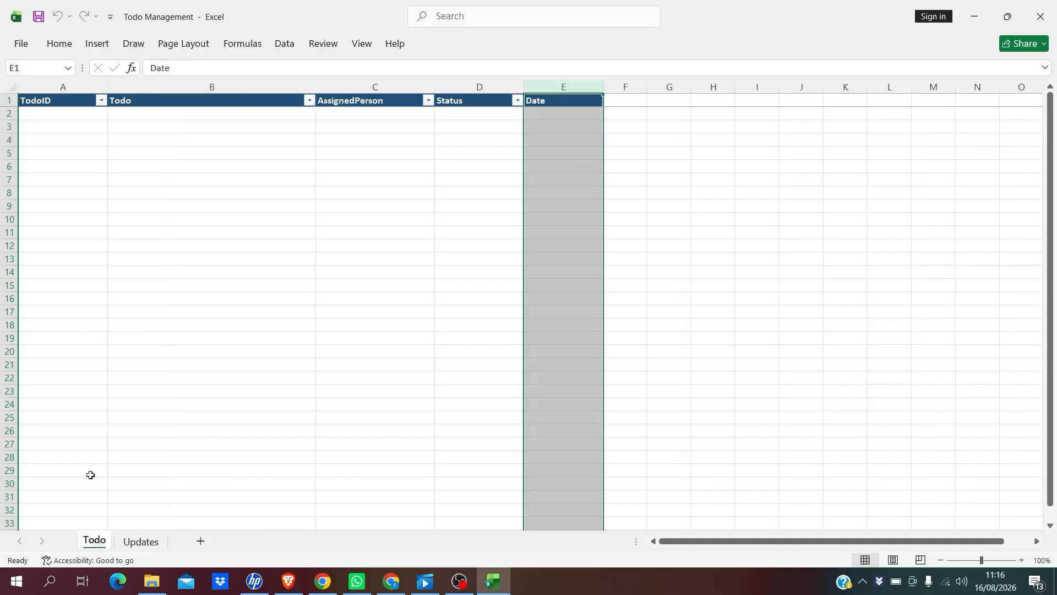
left_click(61, 87)
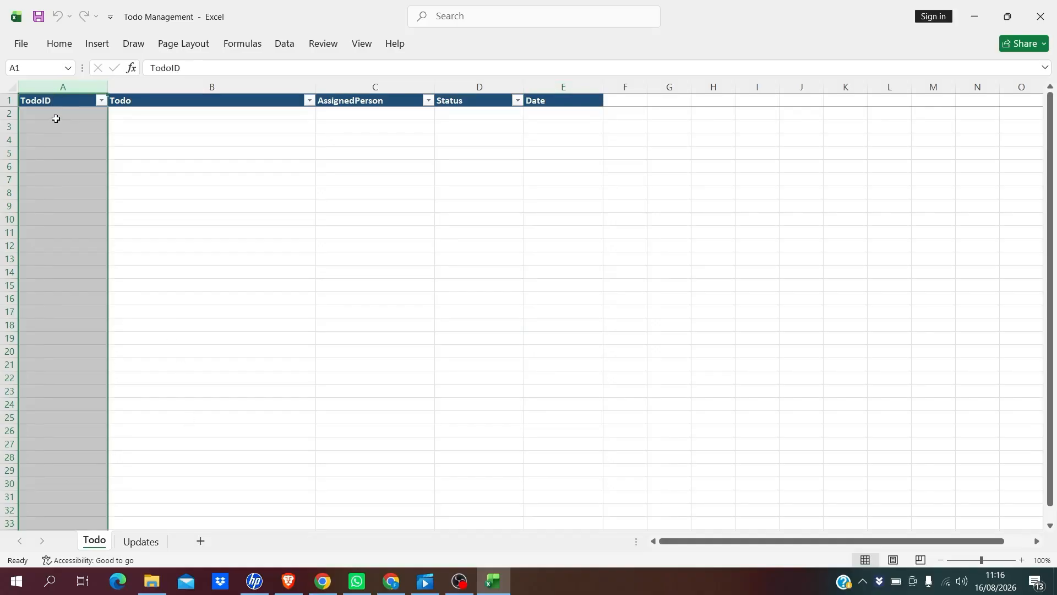
left_click(56, 98)
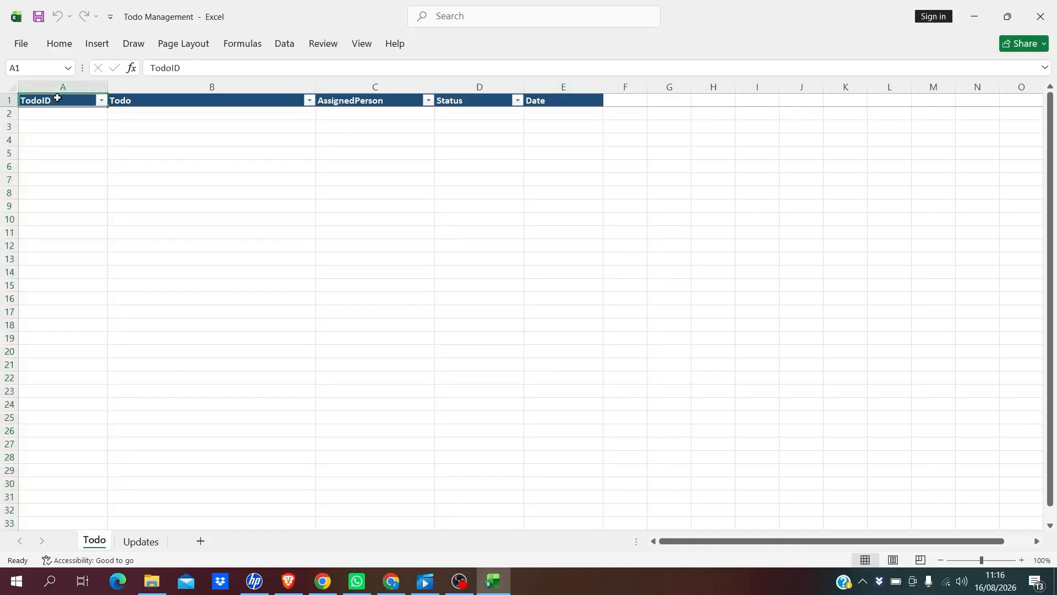
left_click(142, 545)
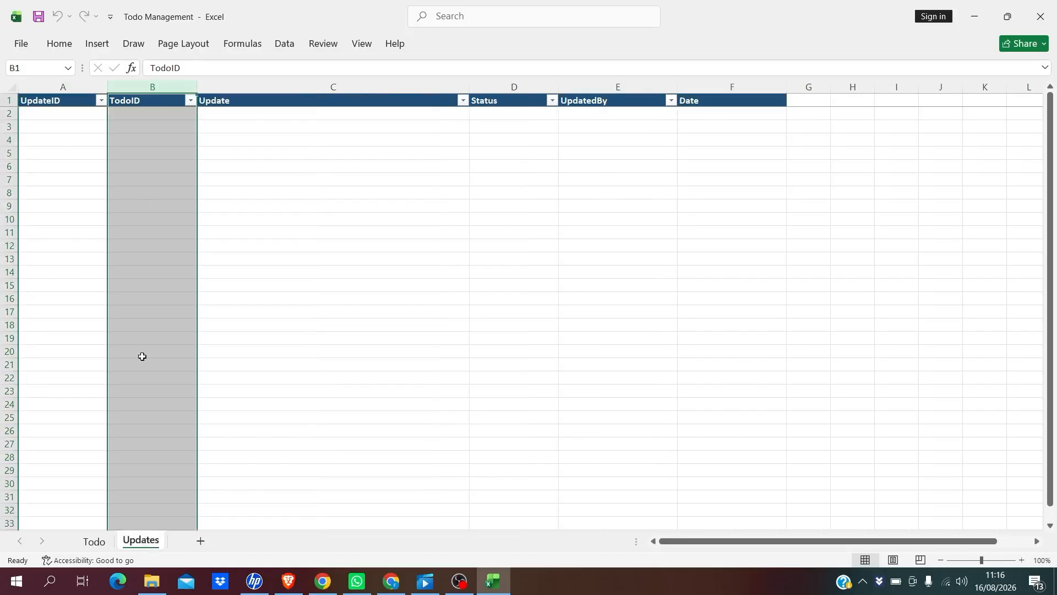
left_click(146, 193)
left_click_drag(151, 149, 150, 98)
left_click(149, 98)
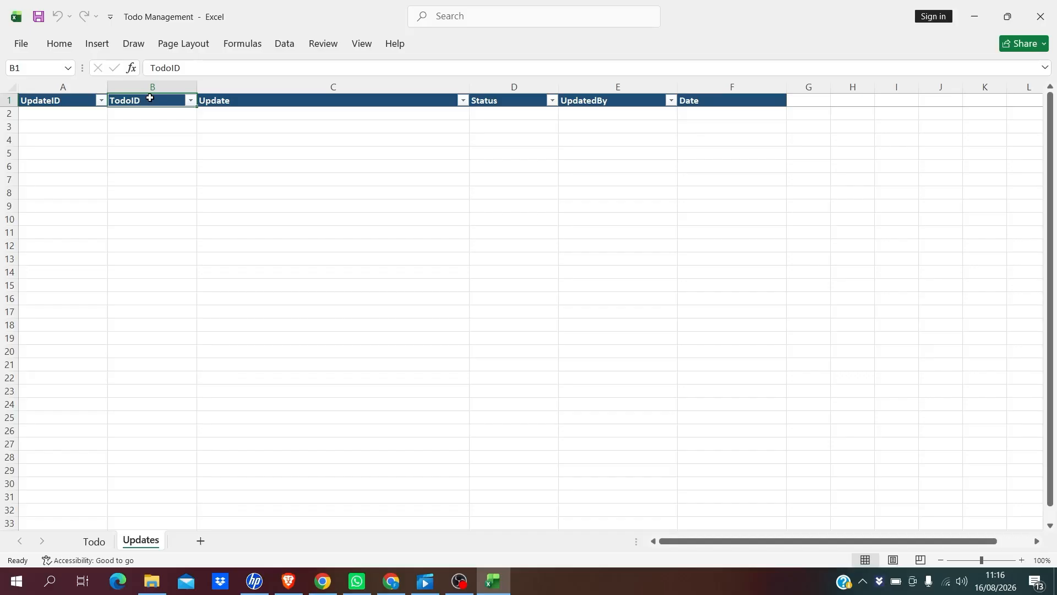
Check a few empty cells (C5, C10, I4), then close Excel and the workbook
left_click(259, 151)
left_click(415, 217)
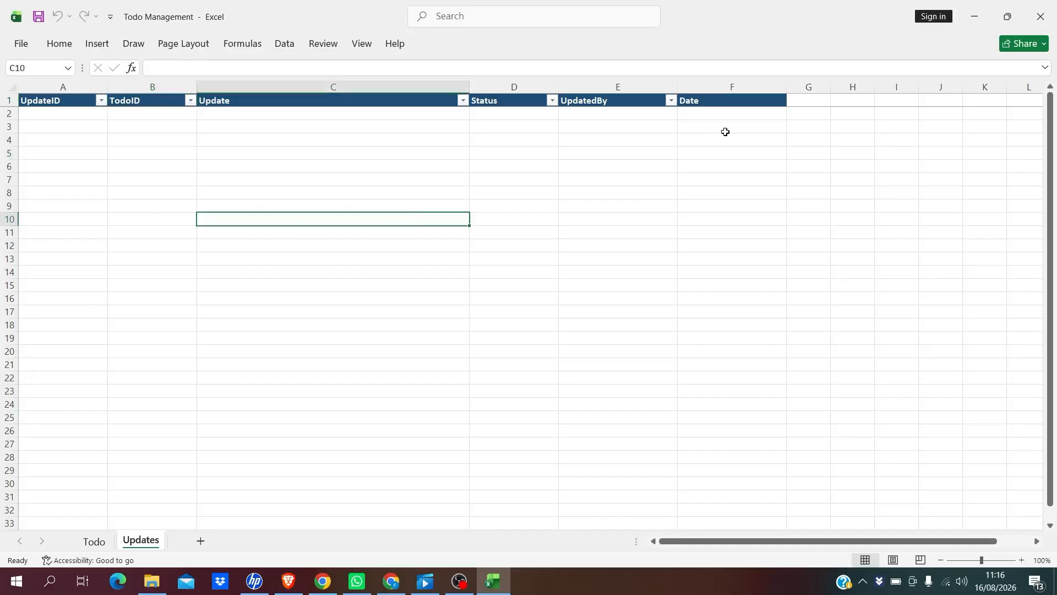
left_click(907, 137)
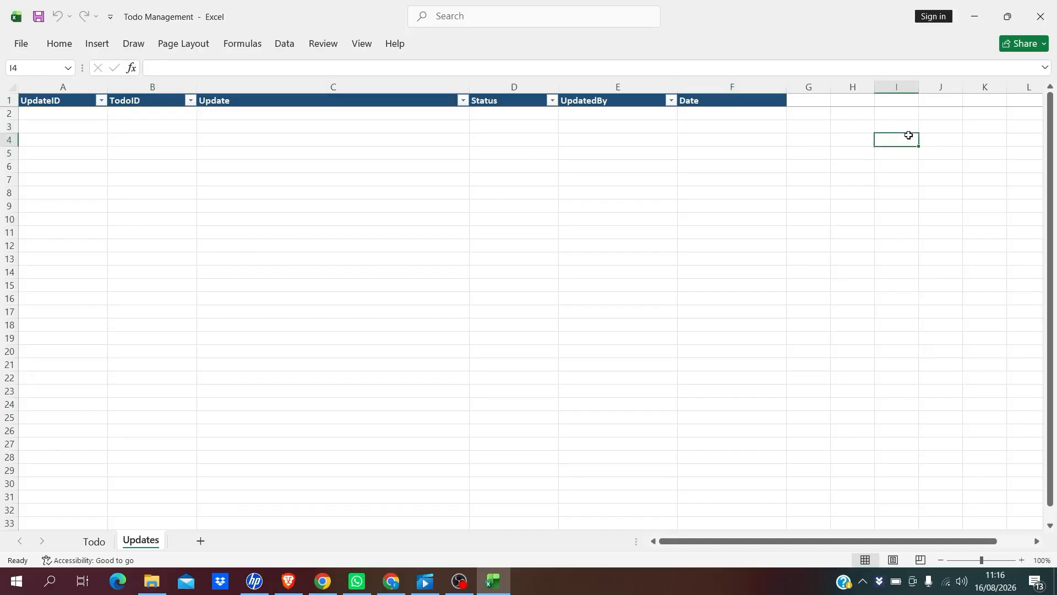
left_click(1039, 16)
Close File Explorer and the old Drive tab, then open Google Drive from the apps grid in a new tab
left_click(1038, 17)
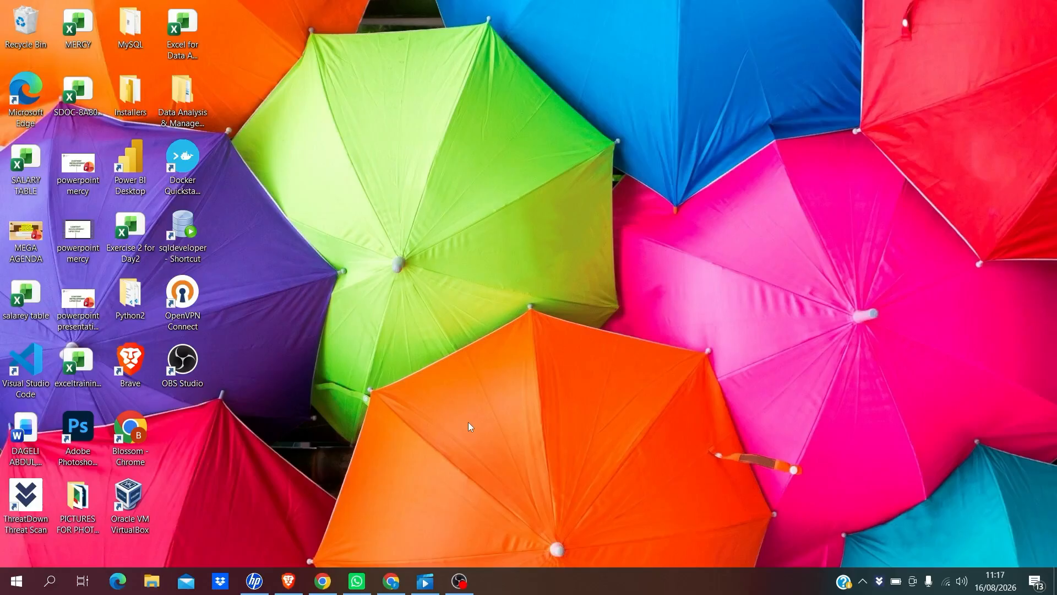
left_click(391, 581)
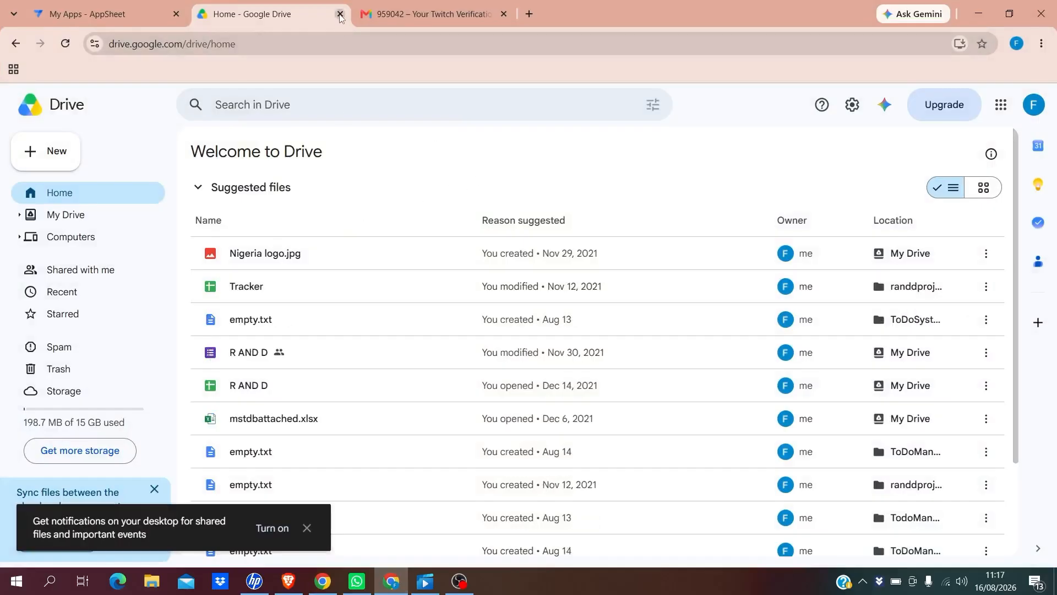
key("ctrl+w")
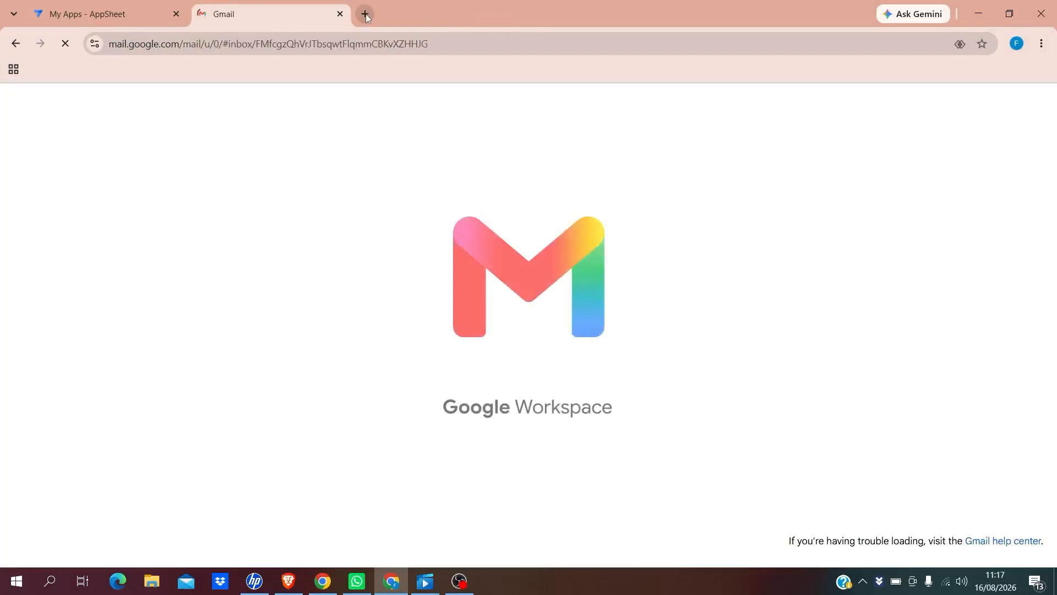
left_click(366, 14)
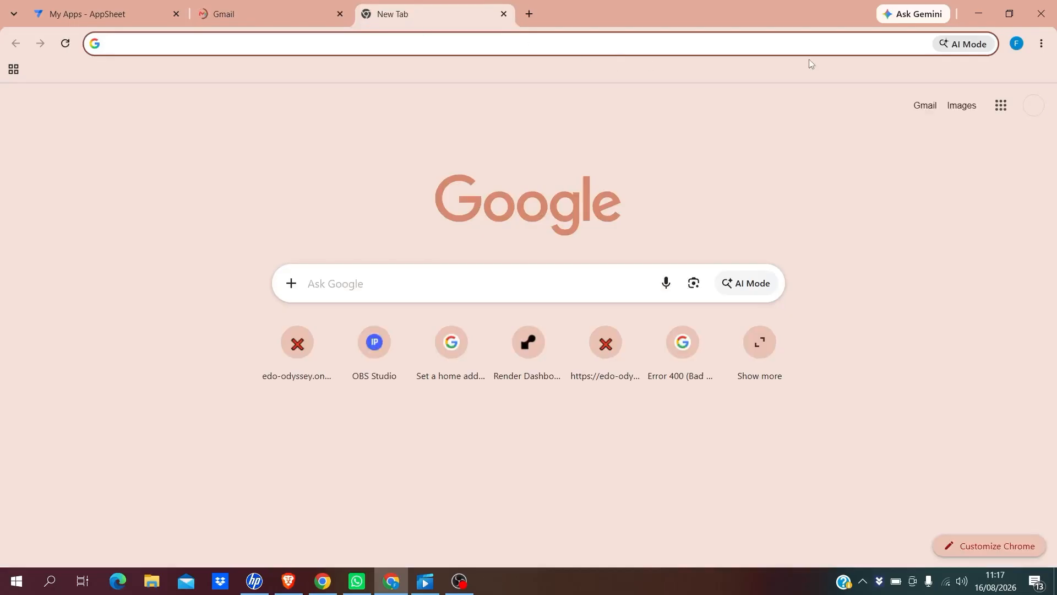
left_click(1001, 108)
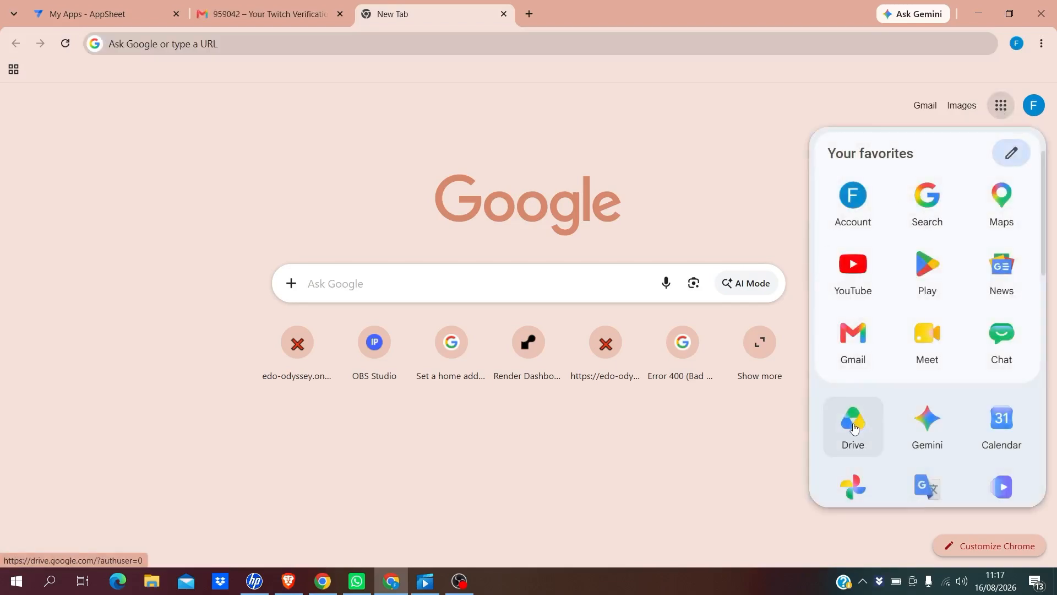
left_click(851, 435)
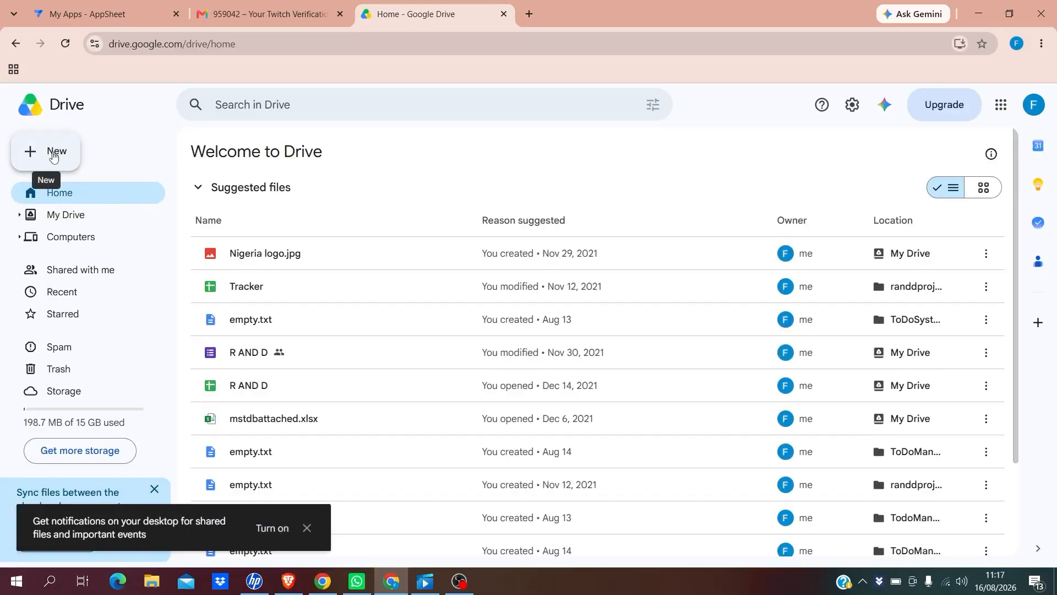
Upload Todo Management.xlsx from Documents through New > File upload and locate it in My Drive
left_click(52, 159)
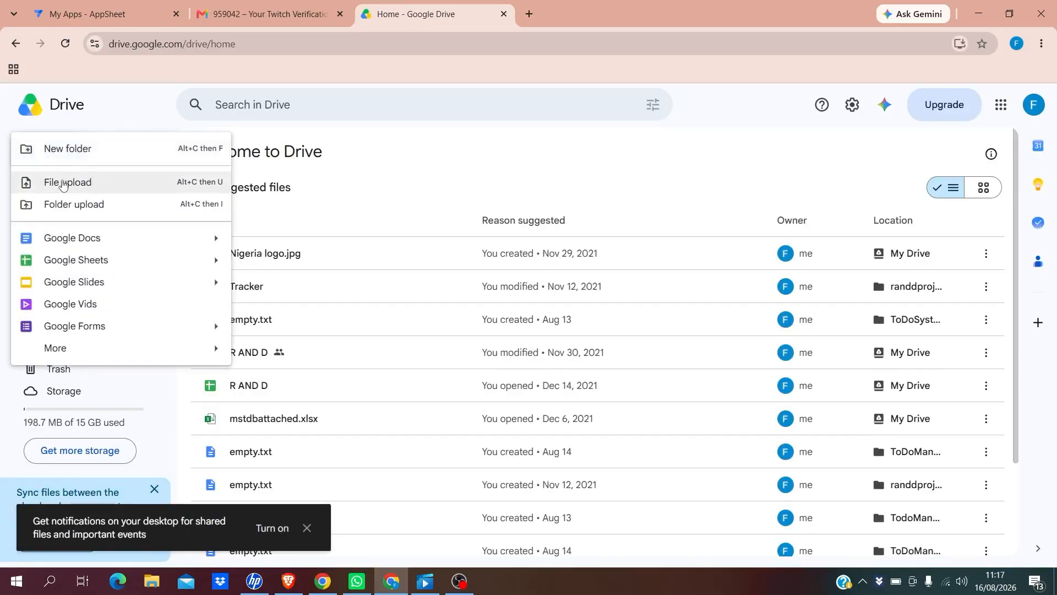
left_click(64, 184)
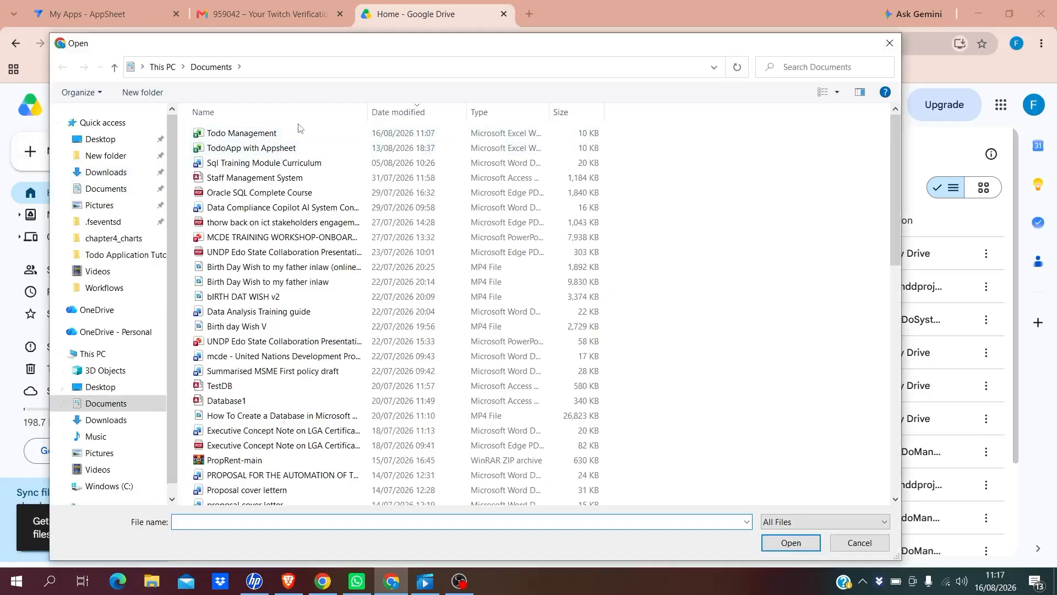
left_click(251, 136)
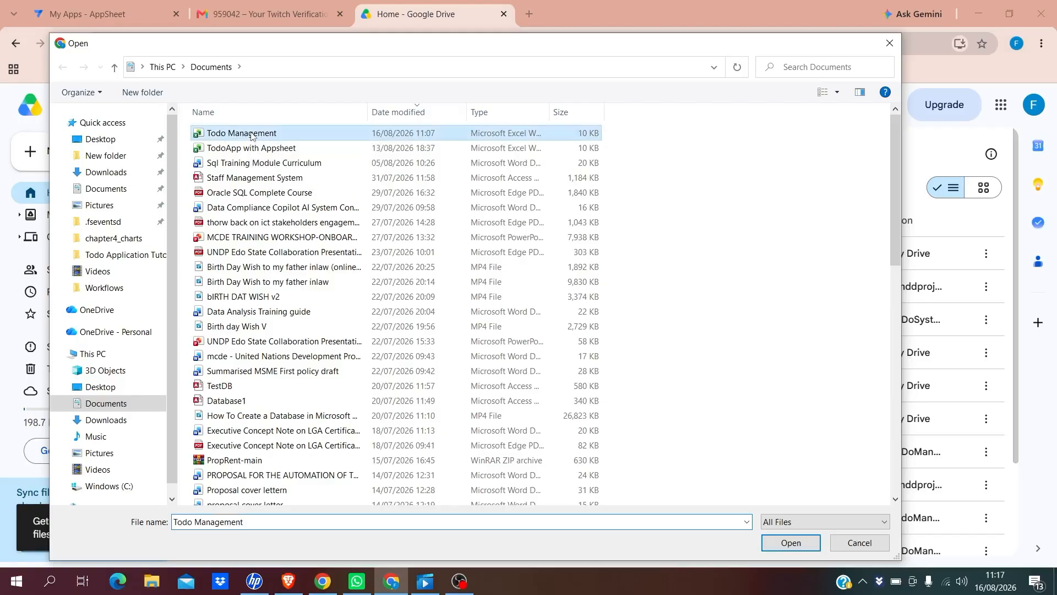
left_click(779, 544)
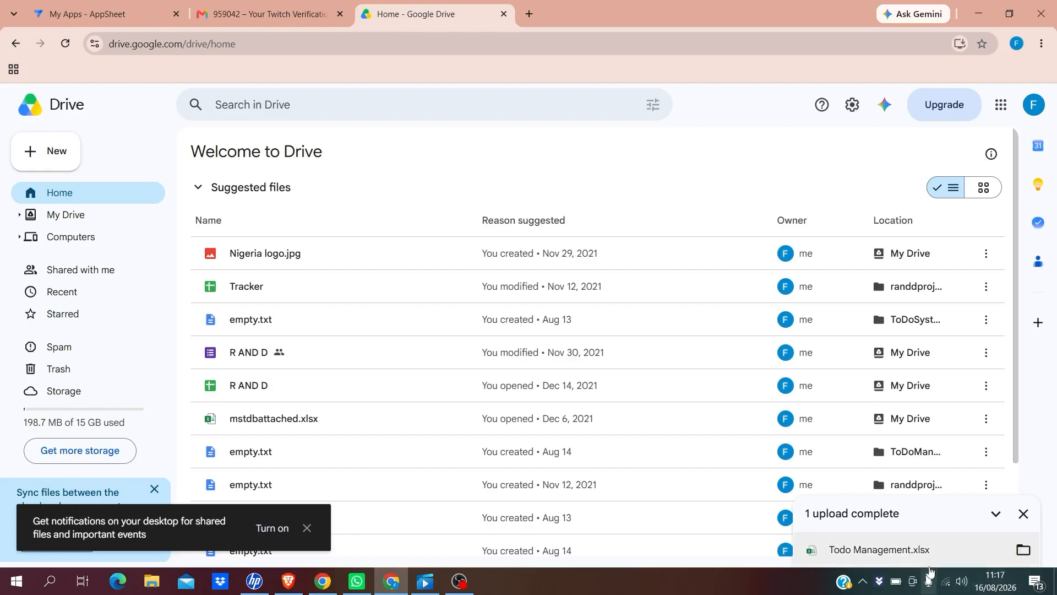
left_click(1022, 551)
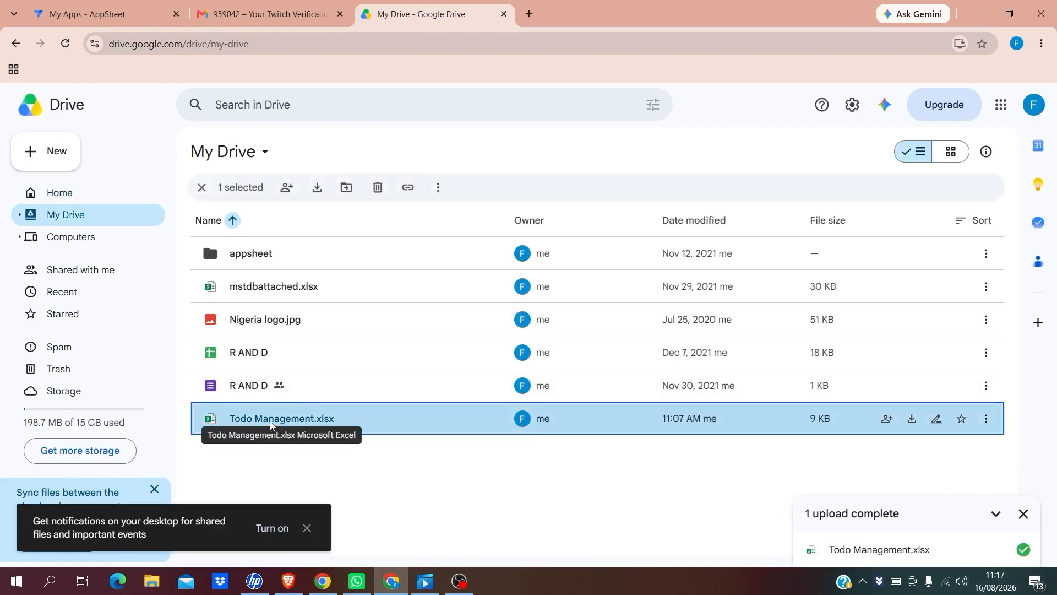
left_click(306, 528)
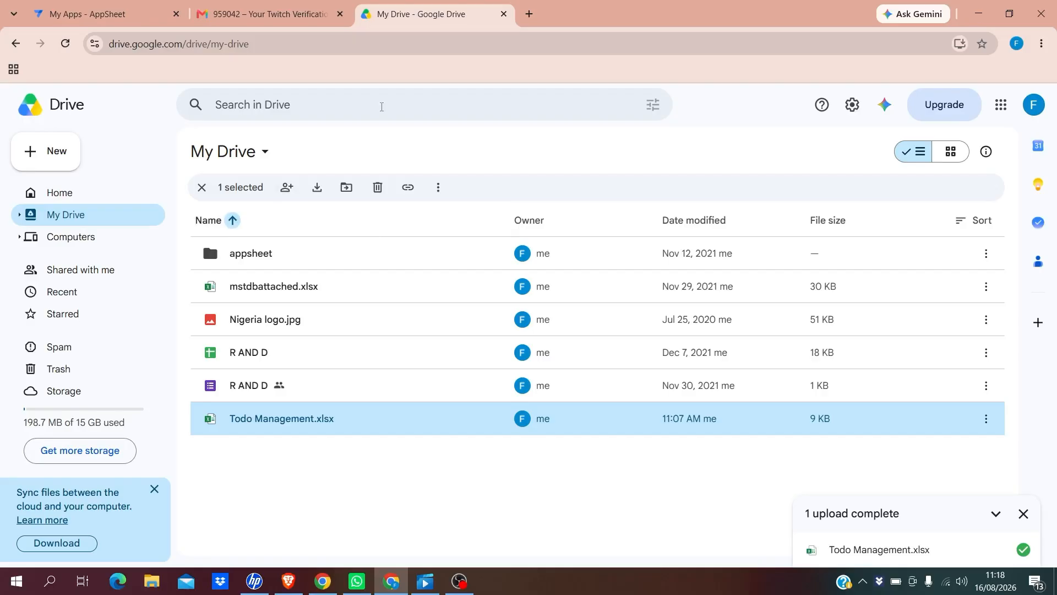
Search 'appsheet', open the Google AppSheet site, close the old My Apps tab and choose Get started
left_click(530, 14)
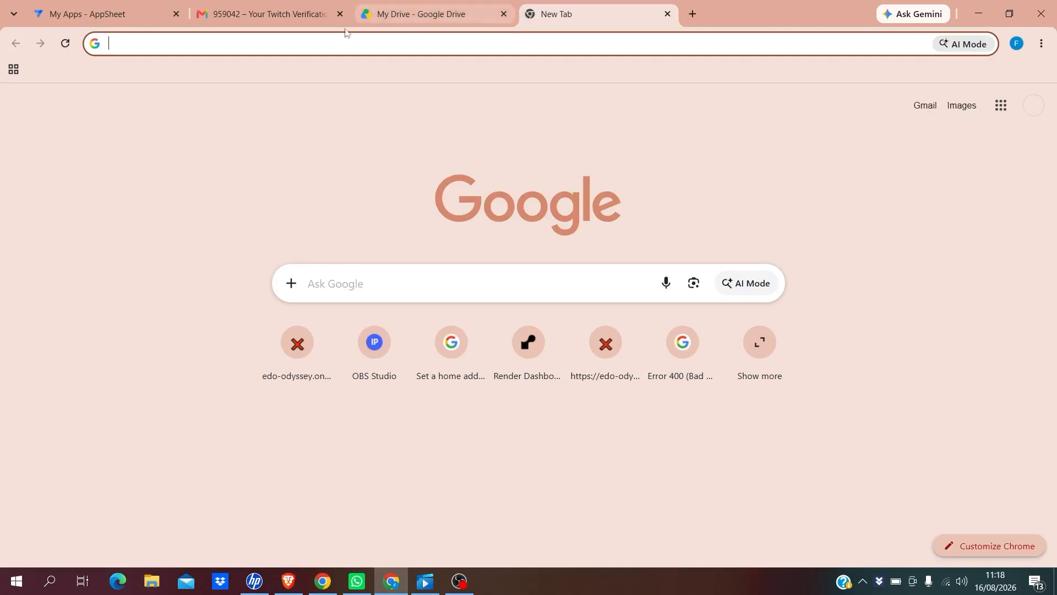
left_click(228, 42)
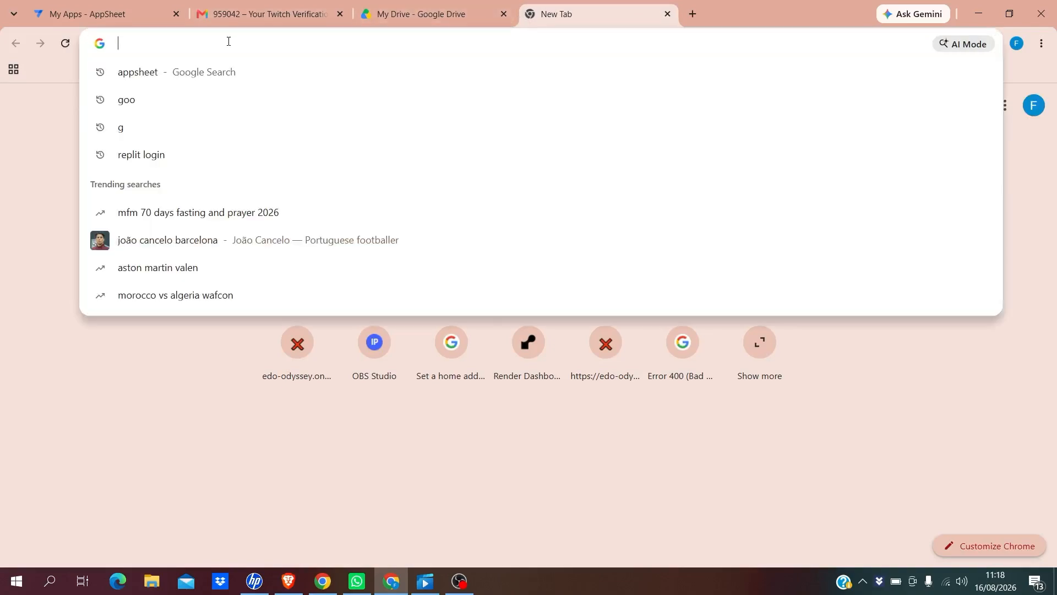
type("a")
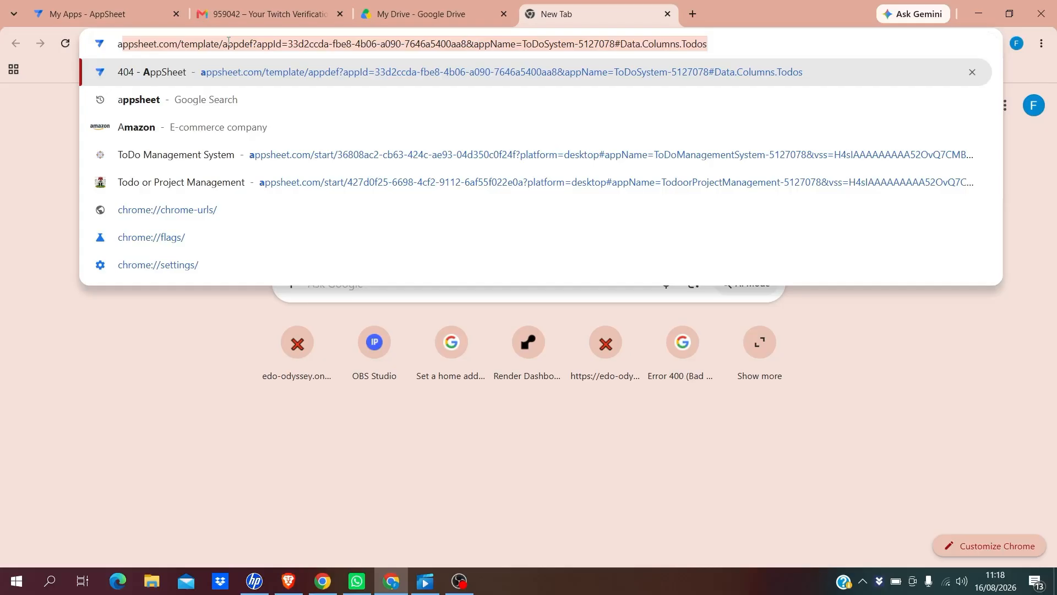
type("pp")
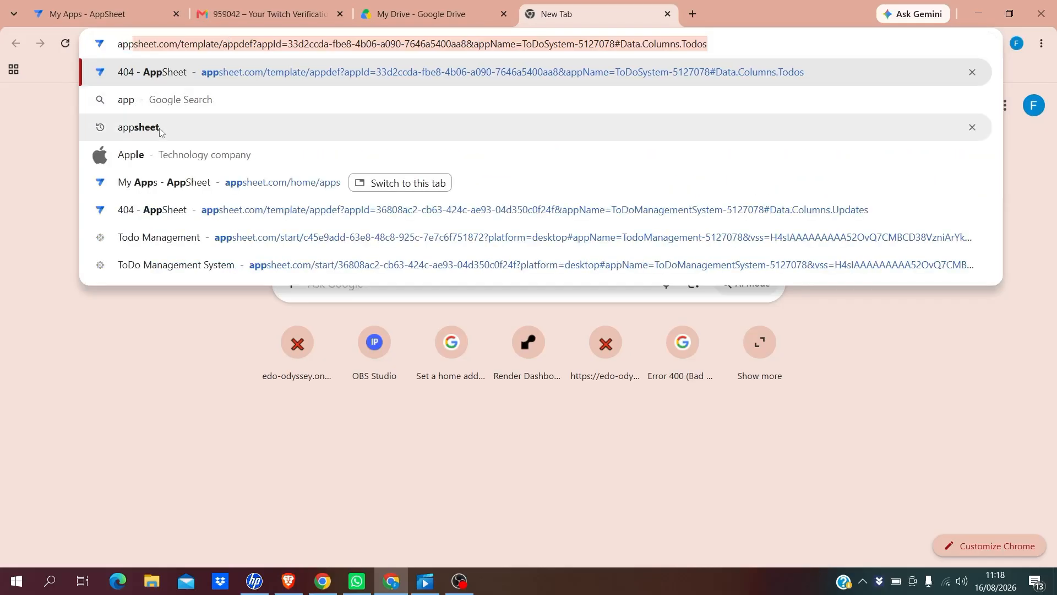
left_click(159, 130)
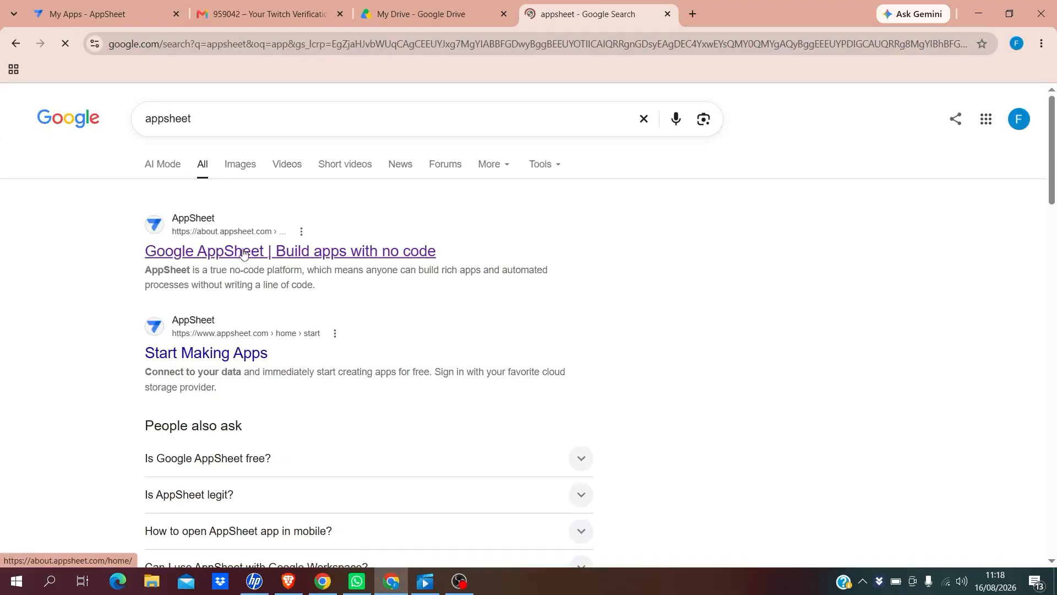
left_click(243, 253)
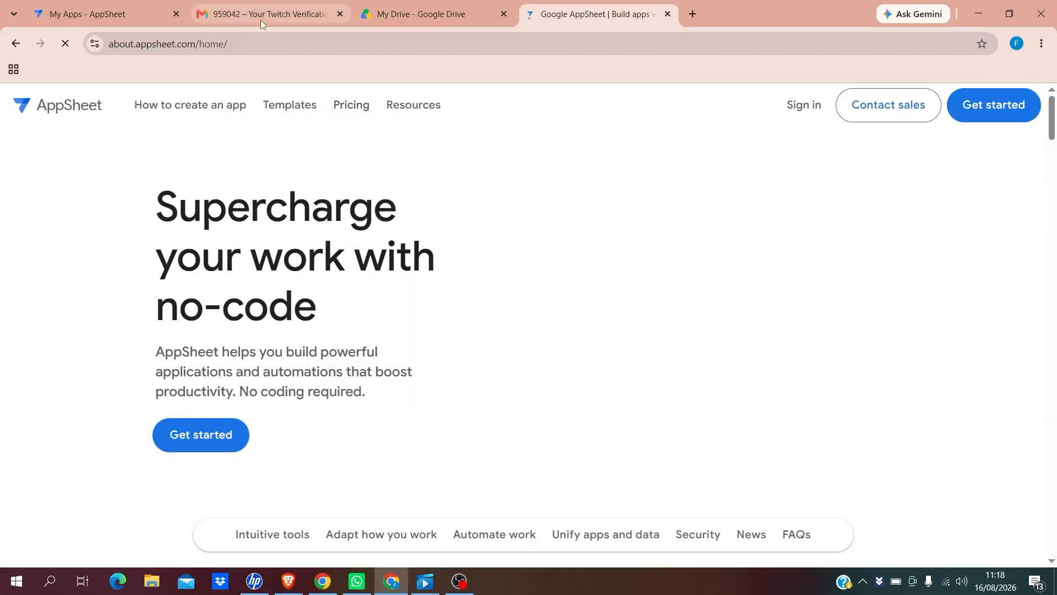
left_click(175, 14)
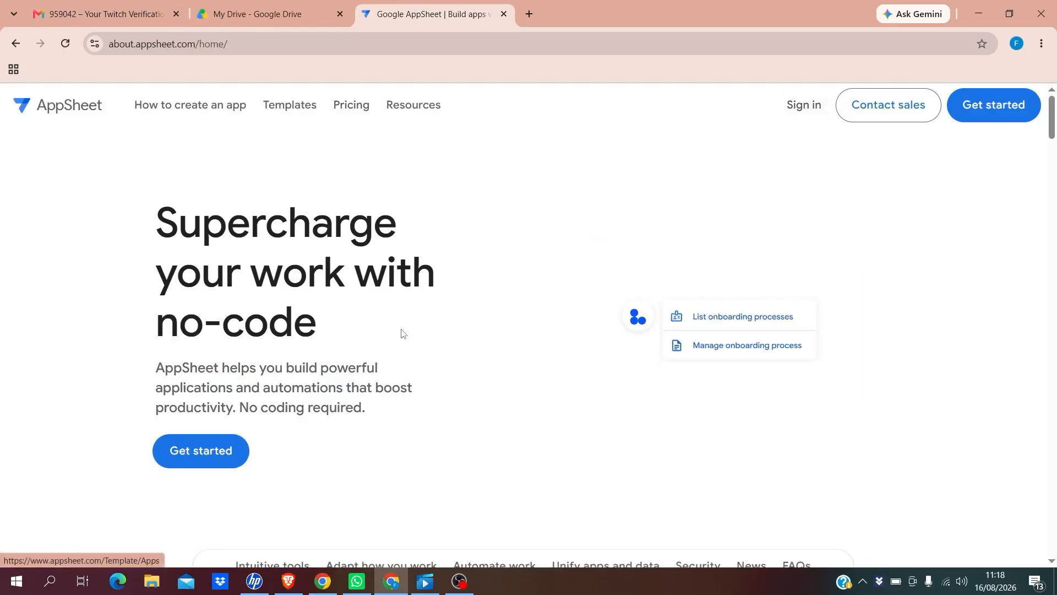
left_click(208, 455)
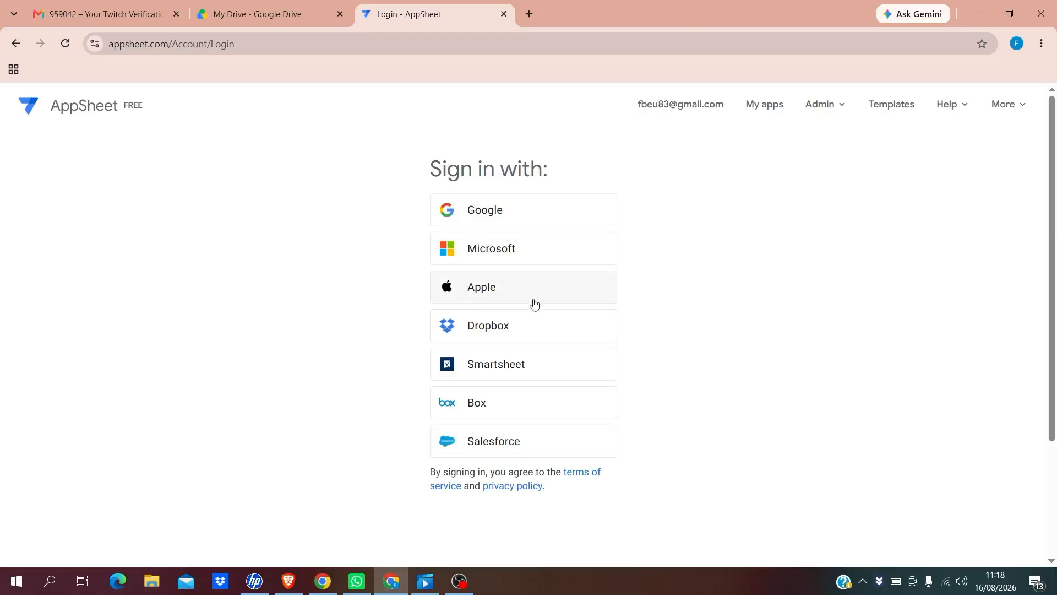
Sign in to AppSheet with the Google account and allow access to Drive and Sheets
left_click(490, 214)
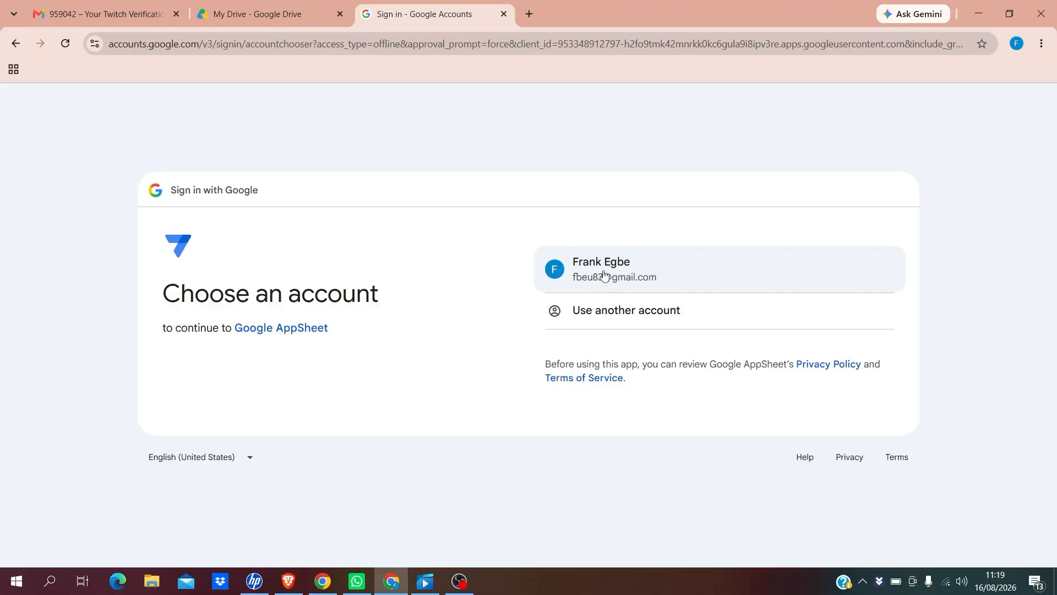
left_click(605, 276)
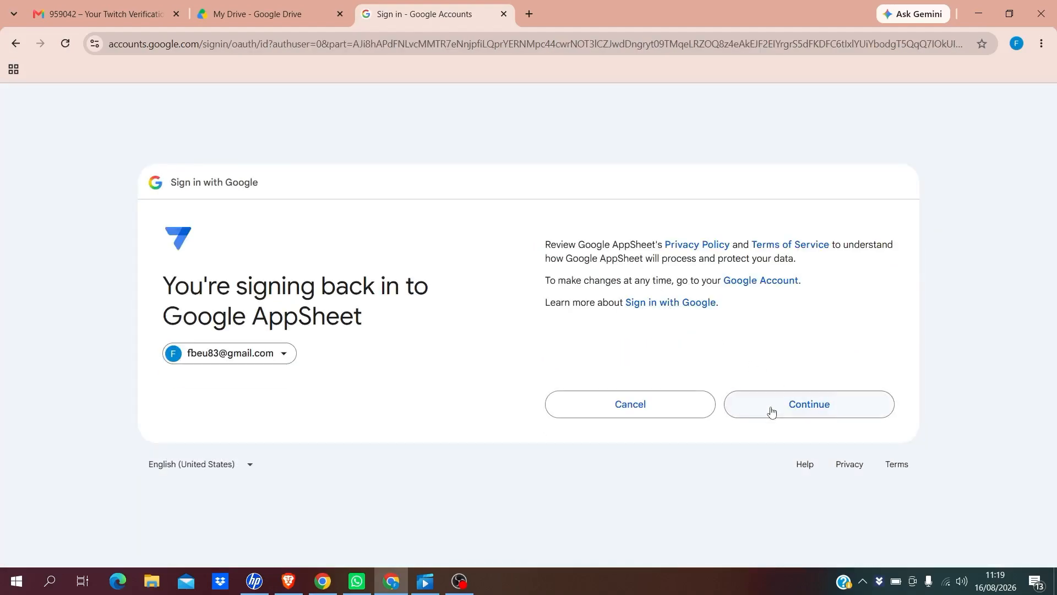
left_click(771, 412)
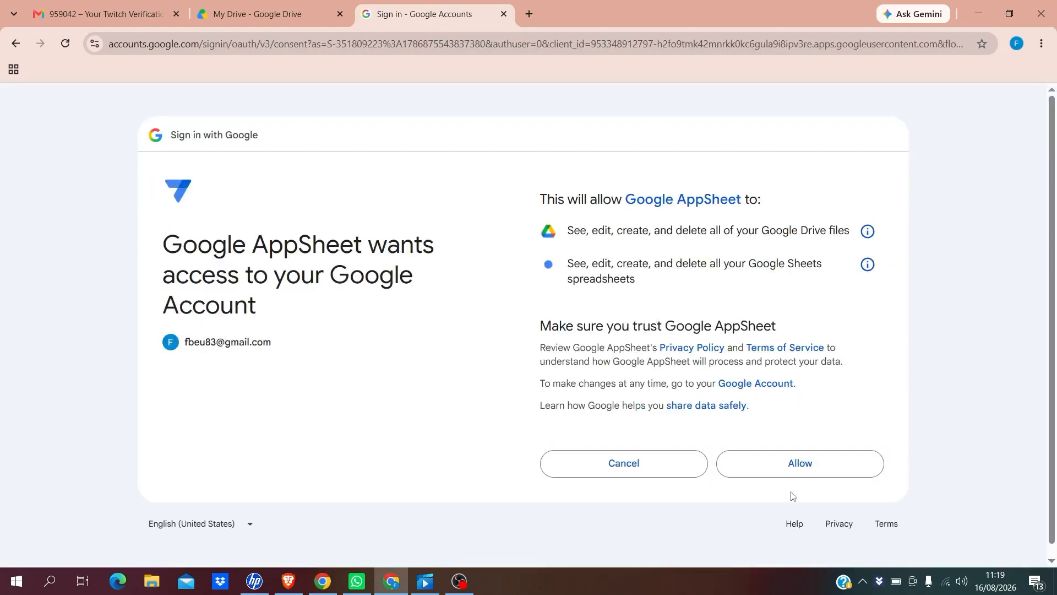
left_click(792, 466)
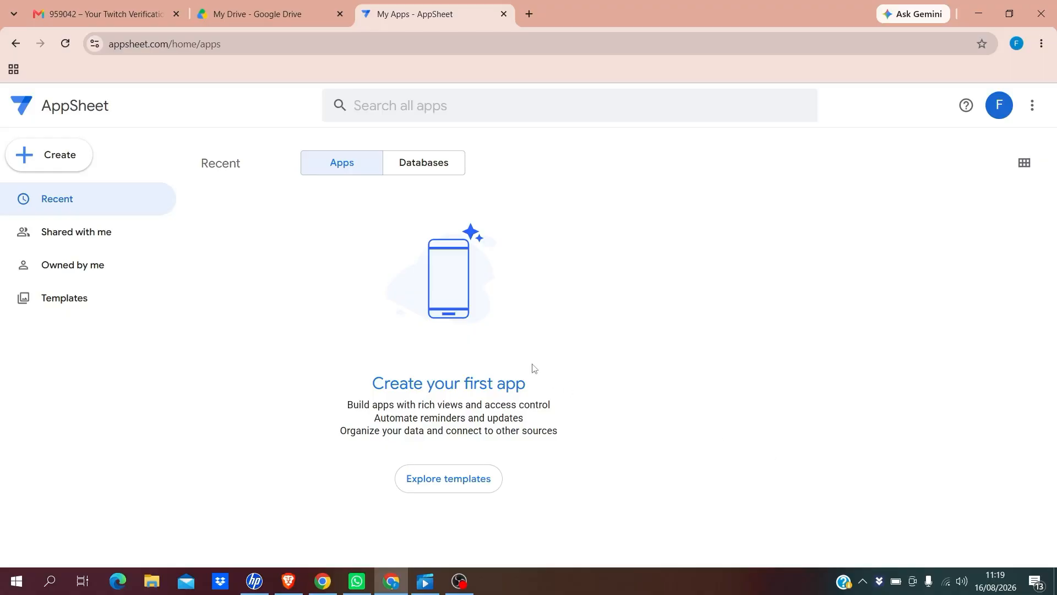
left_click(57, 159)
mouse_move(76, 180)
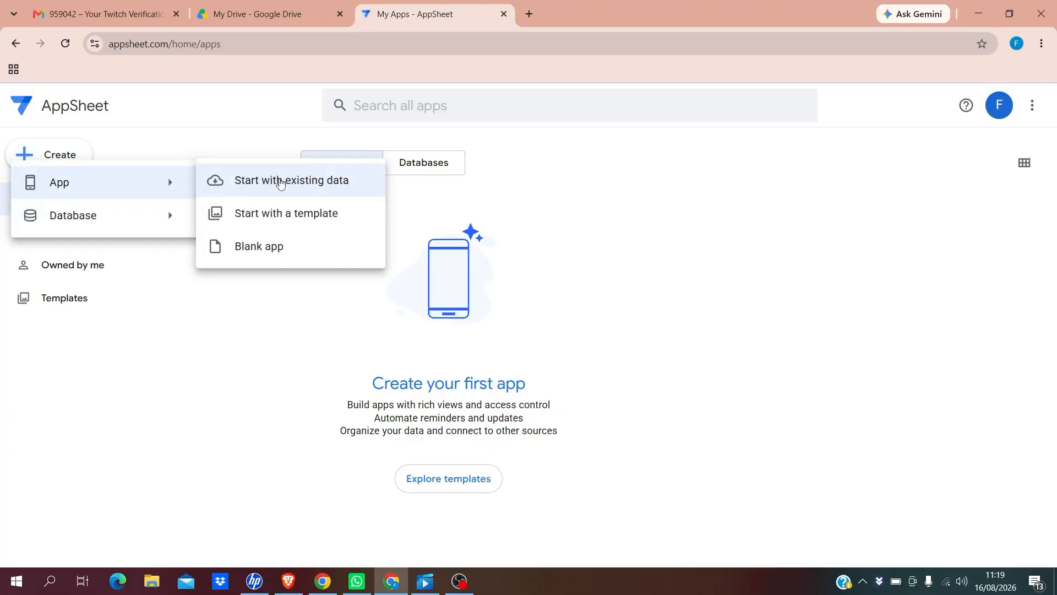
Start a new app and name it Todo Management Application
left_click(279, 182)
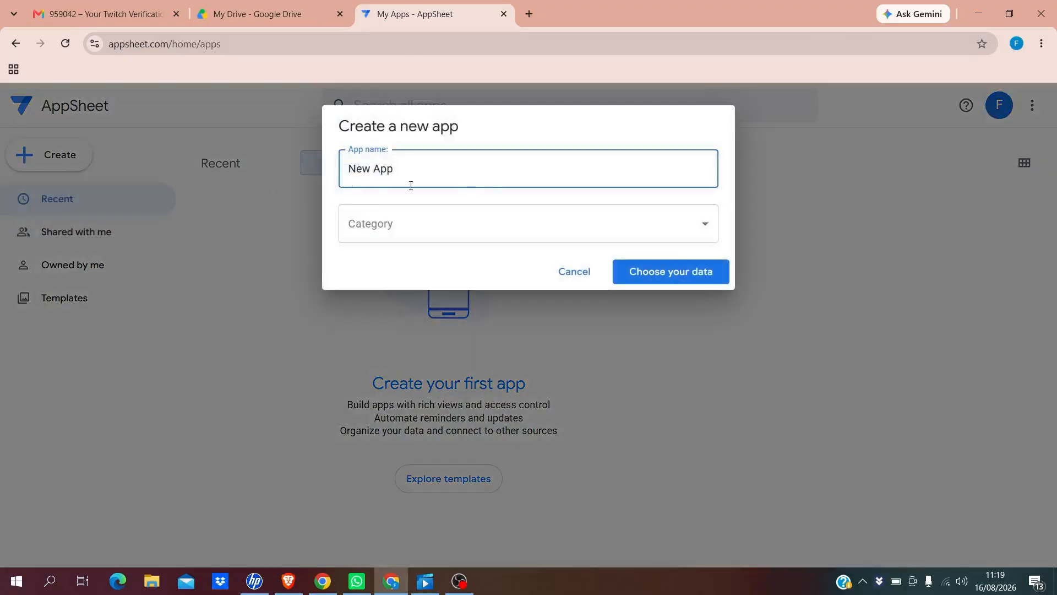
key("BackSpace")
key("BackSpace")
key("BackSpace")
key("BackSpace")
key("BackSpace")
key("BackSpace")
key("BackSpace")
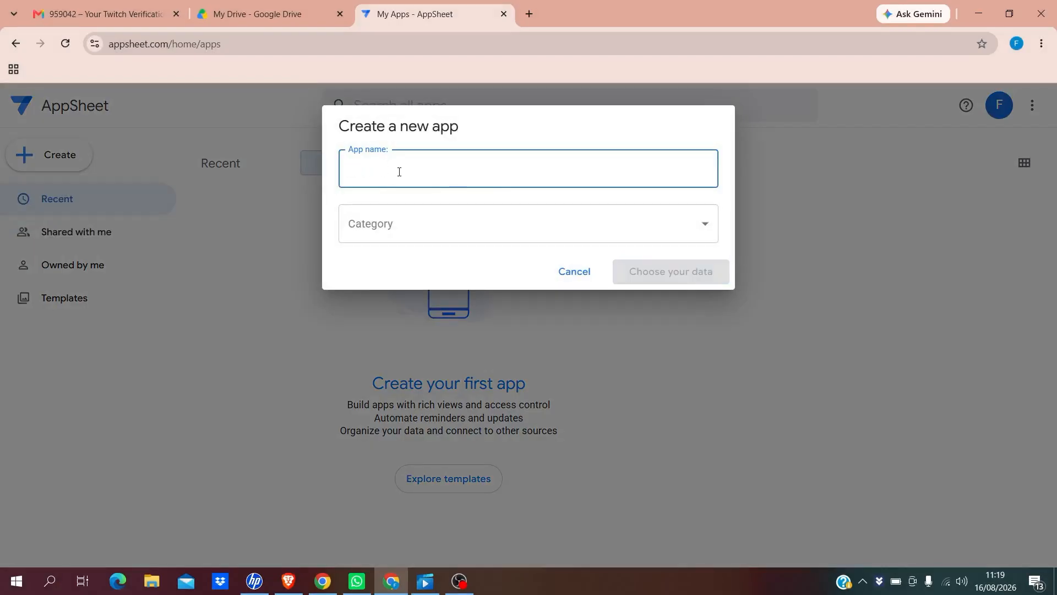
type("T")
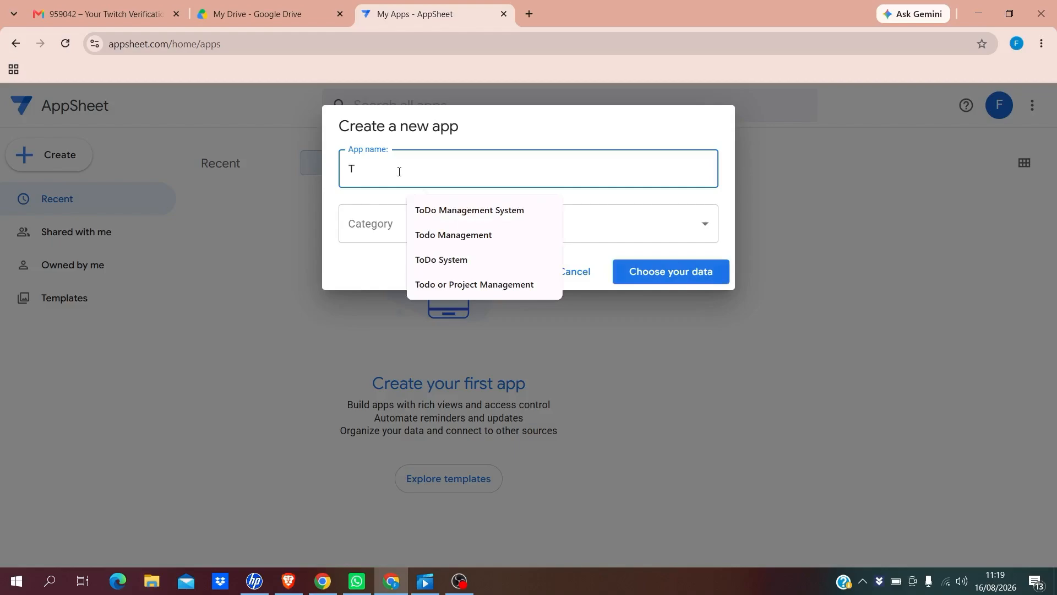
type("do")
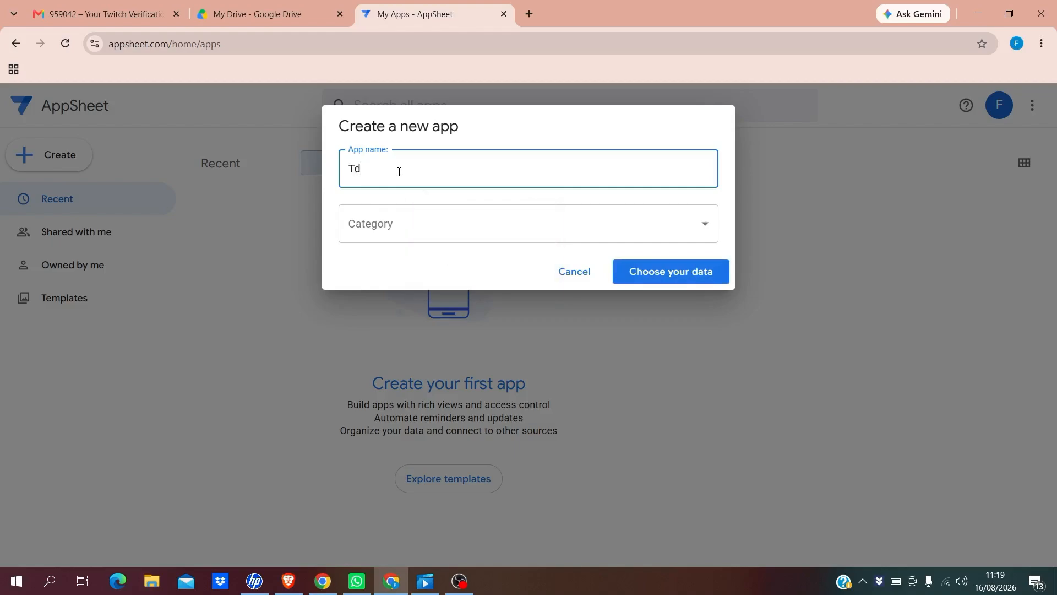
key("BackSpace")
type("odo")
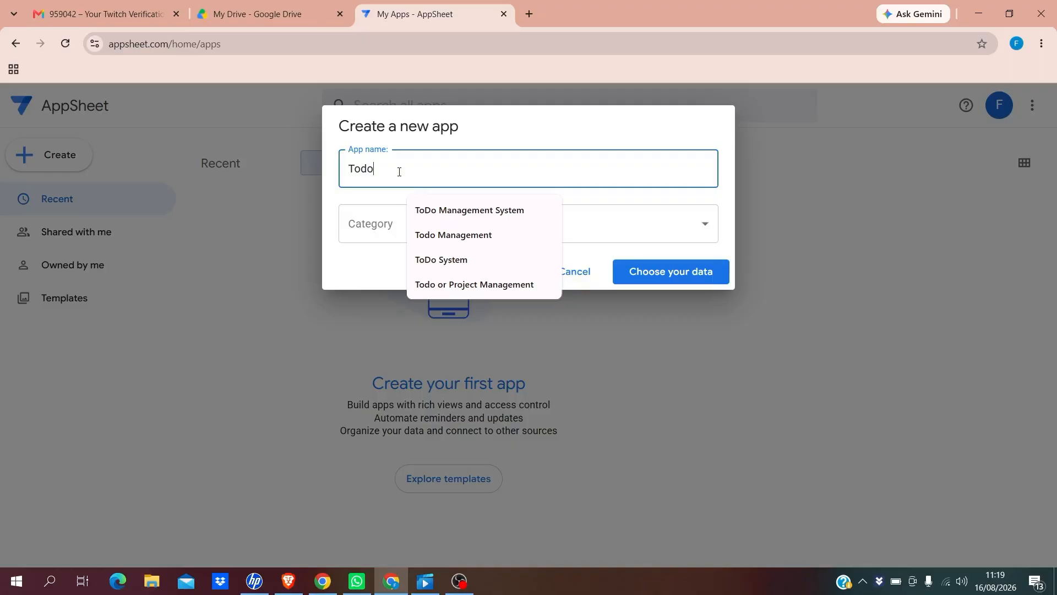
type("Managemen")
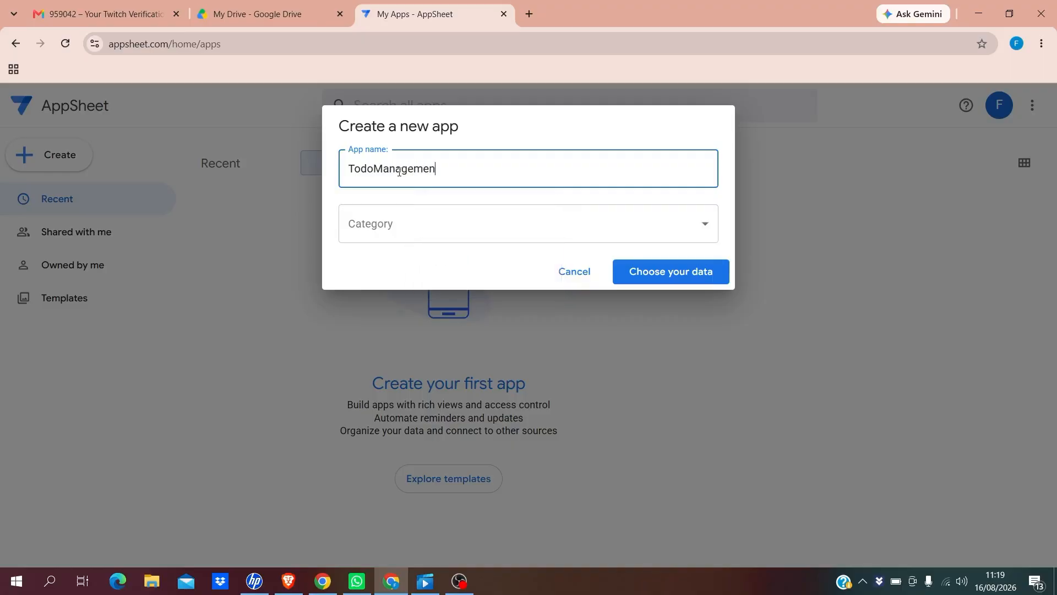
type("t Applicat")
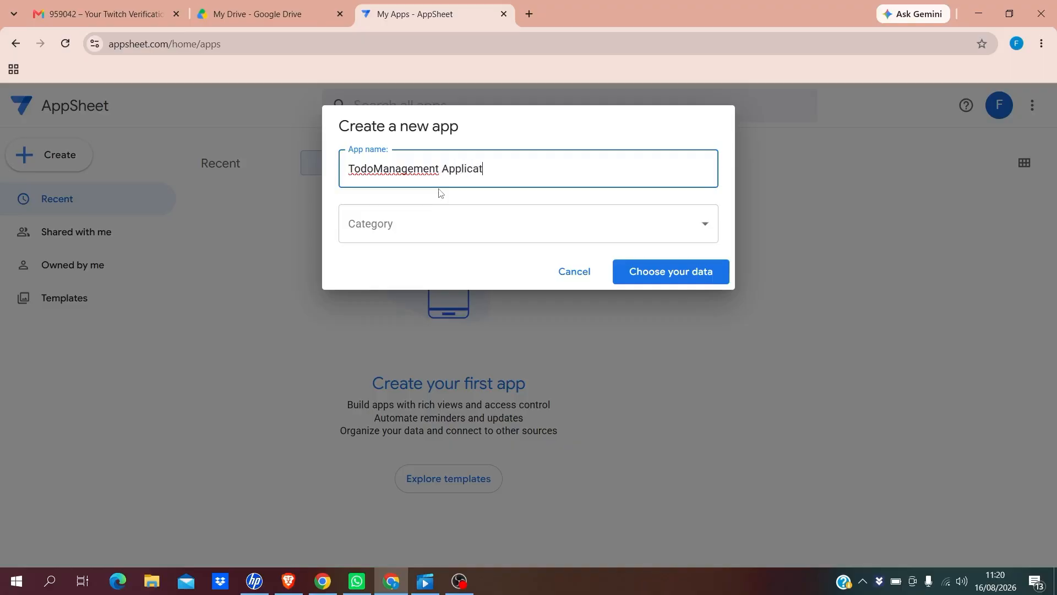
type("ion")
left_click(373, 168)
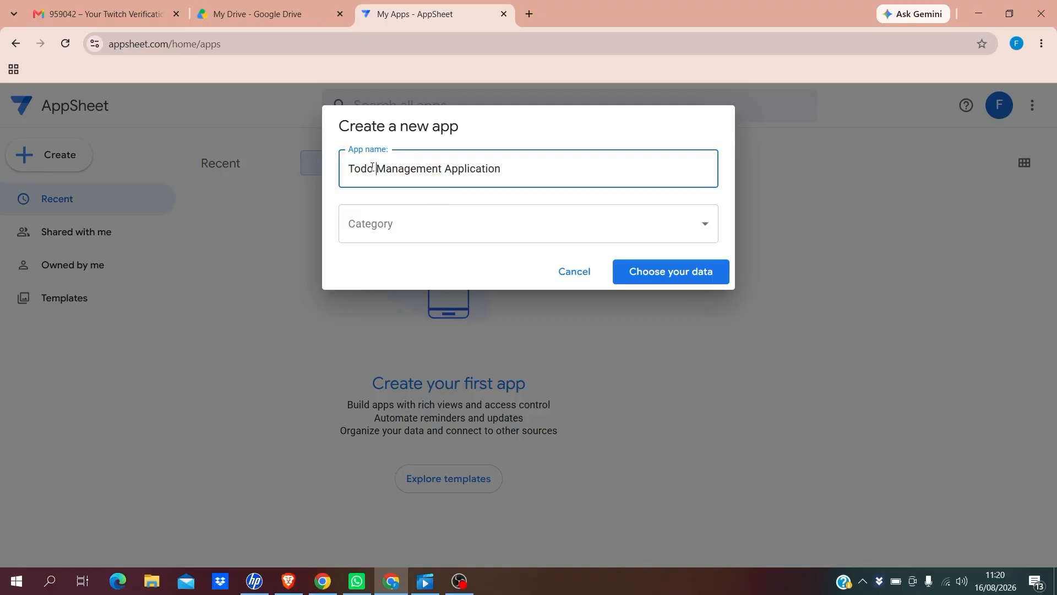
Set the app category to Planning & Project Management and finish editing the name
left_click(500, 229)
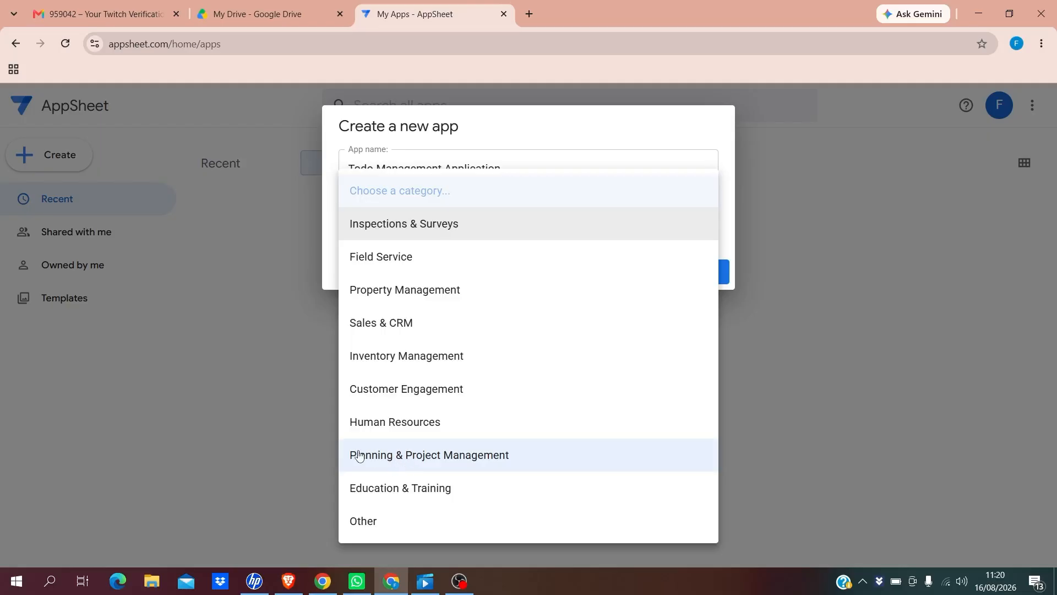
left_click(403, 455)
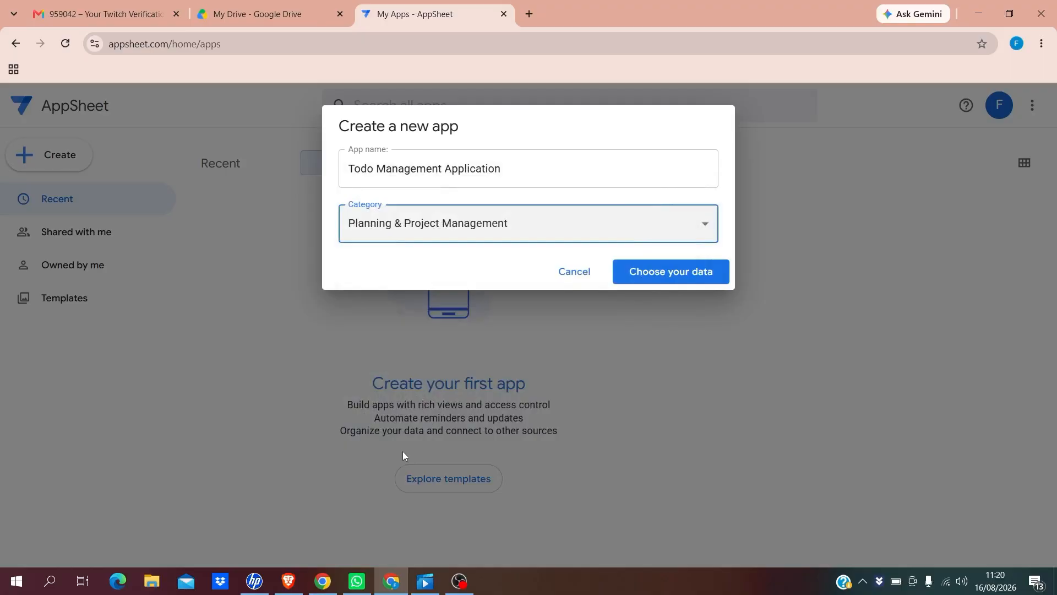
left_click(509, 172)
left_click_drag(507, 170, 343, 170)
left_click(540, 171)
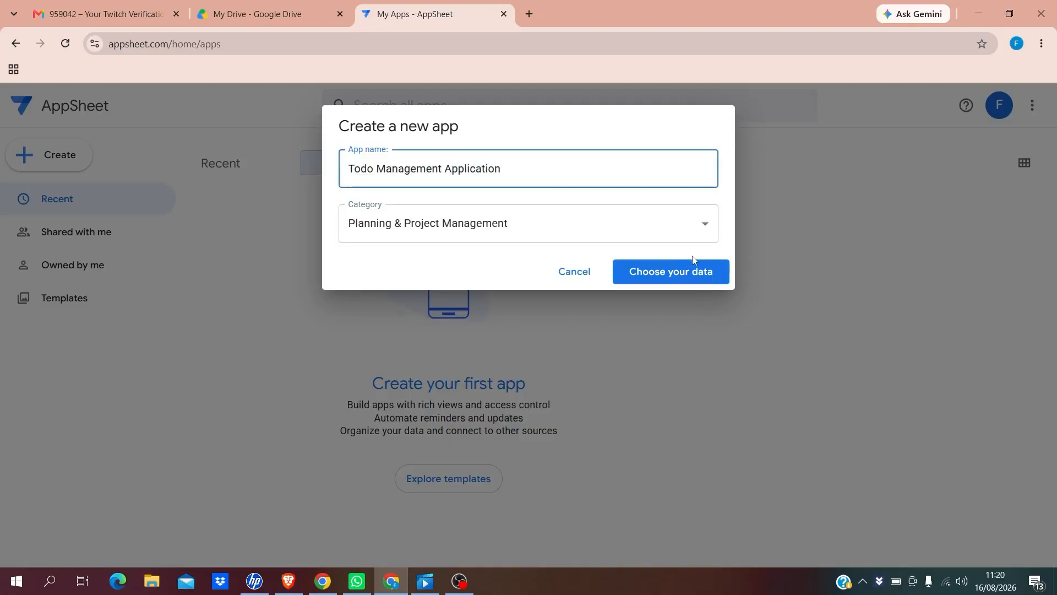
Choose Google Sheets as the data source and select Todo Management.xlsx to build the app
left_click(665, 277)
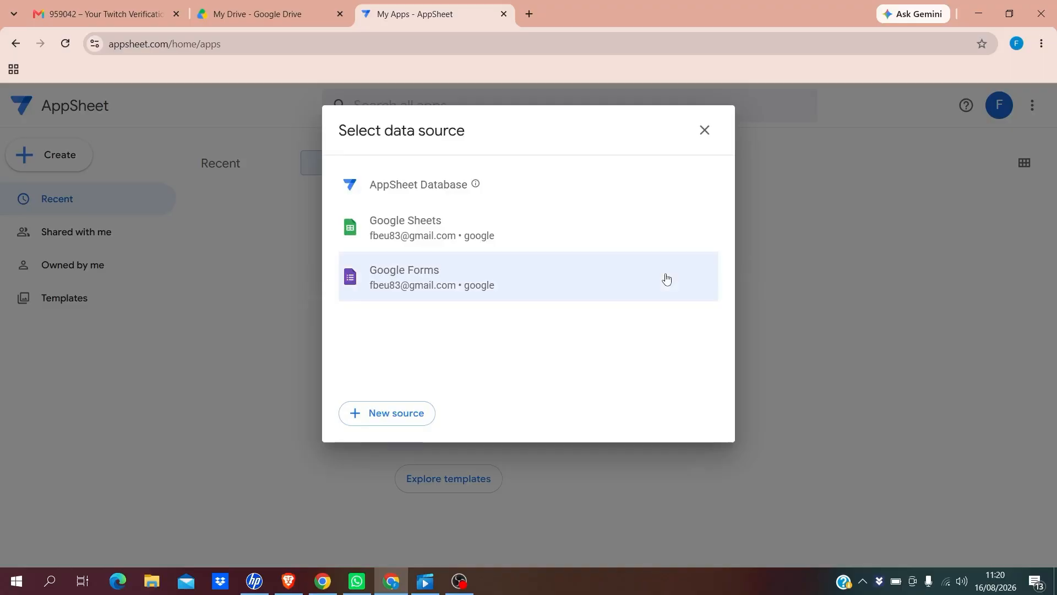
left_click(421, 234)
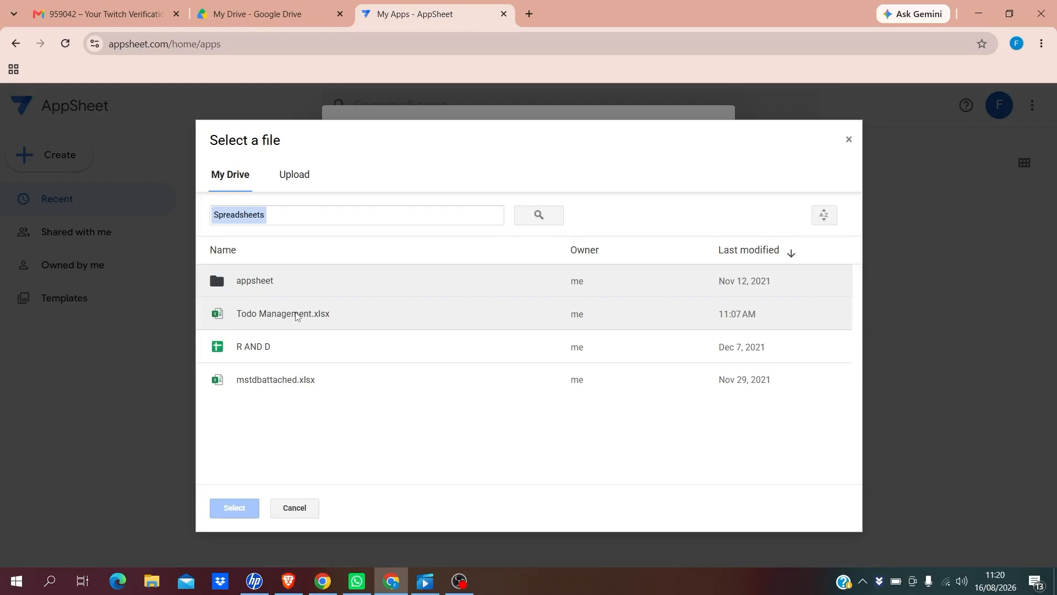
left_click(294, 318)
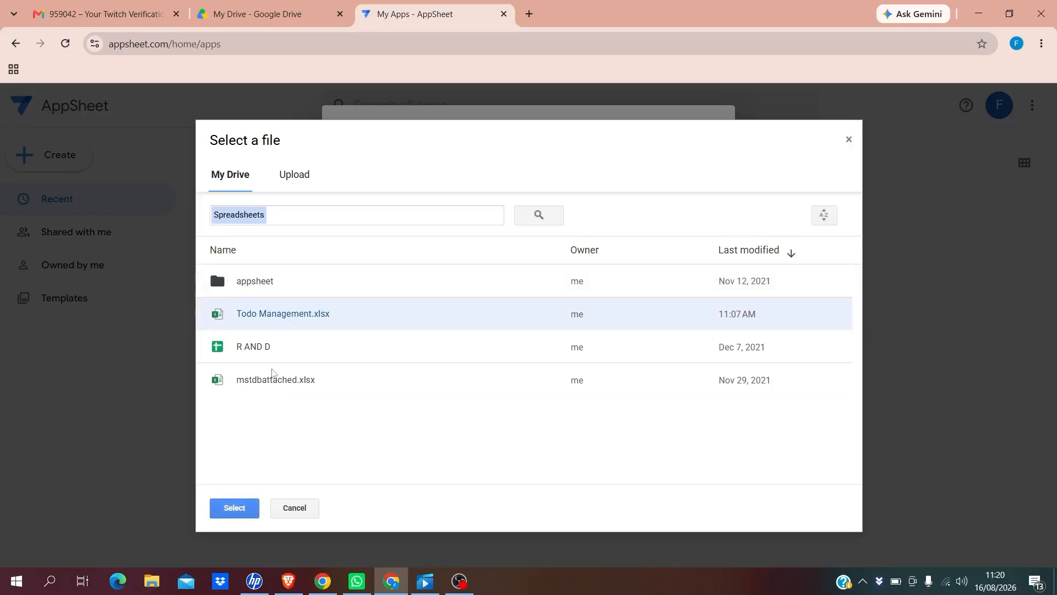
left_click(235, 509)
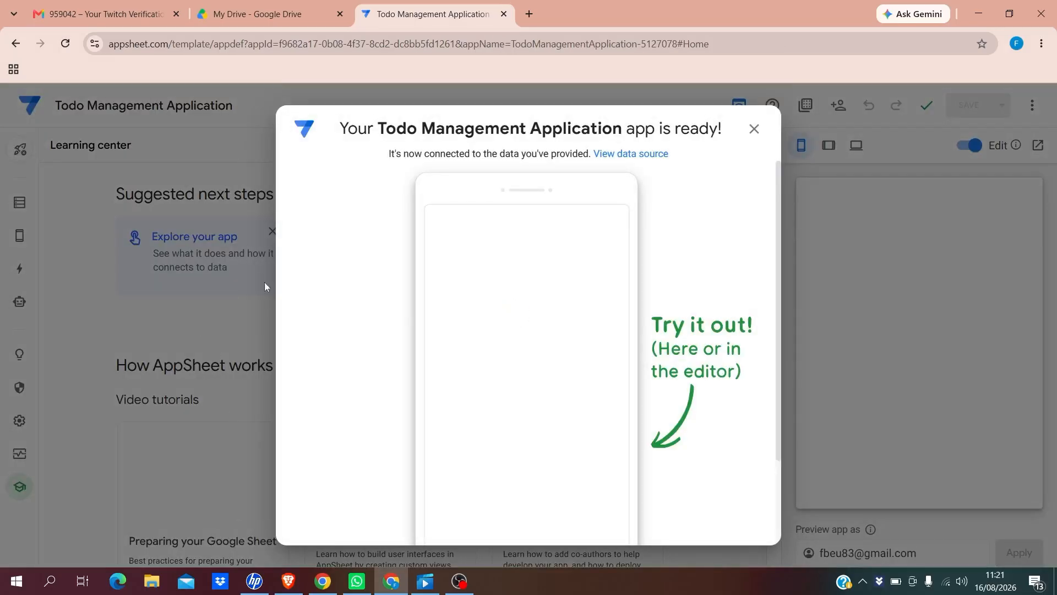
Dismiss the app-ready message, launch the app in its own browser tab, and return to the editor
left_click(754, 130)
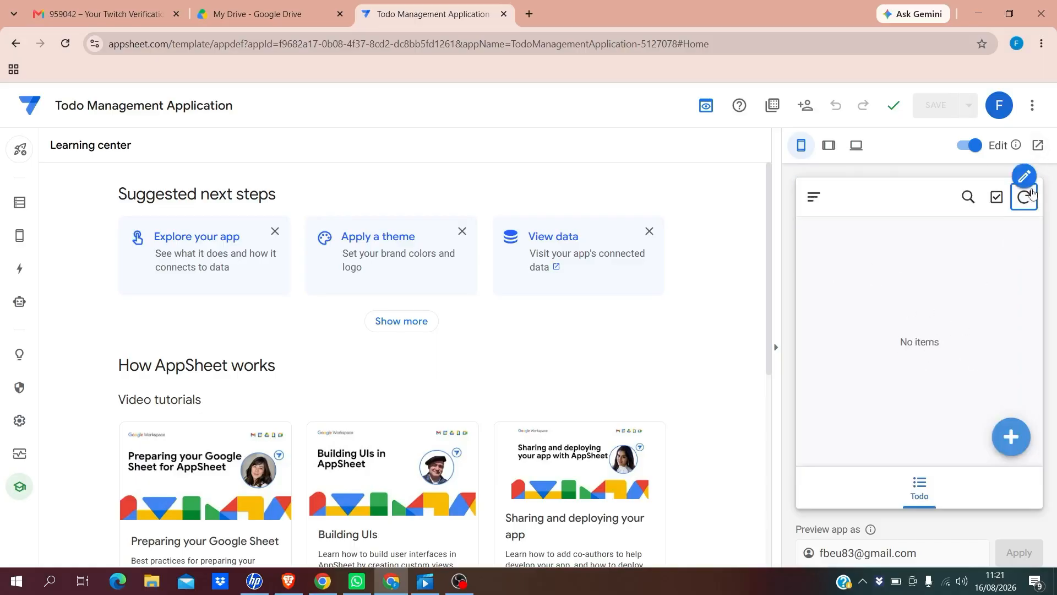
left_click(1038, 146)
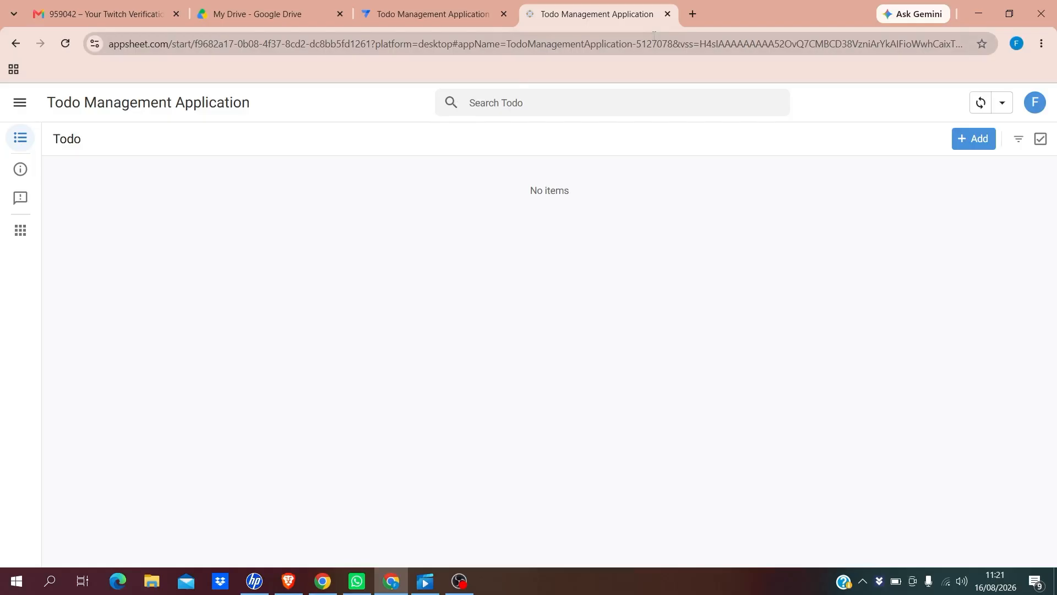
left_click(398, 13)
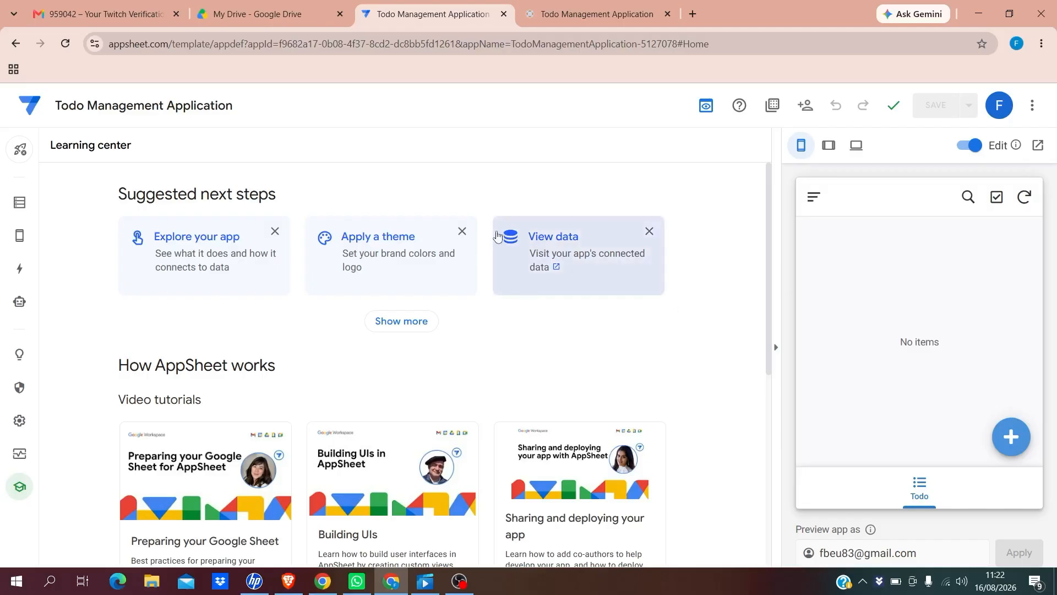
In Data, add the Updates worksheet as a table with updates, adds and deletes allowed
left_click(20, 203)
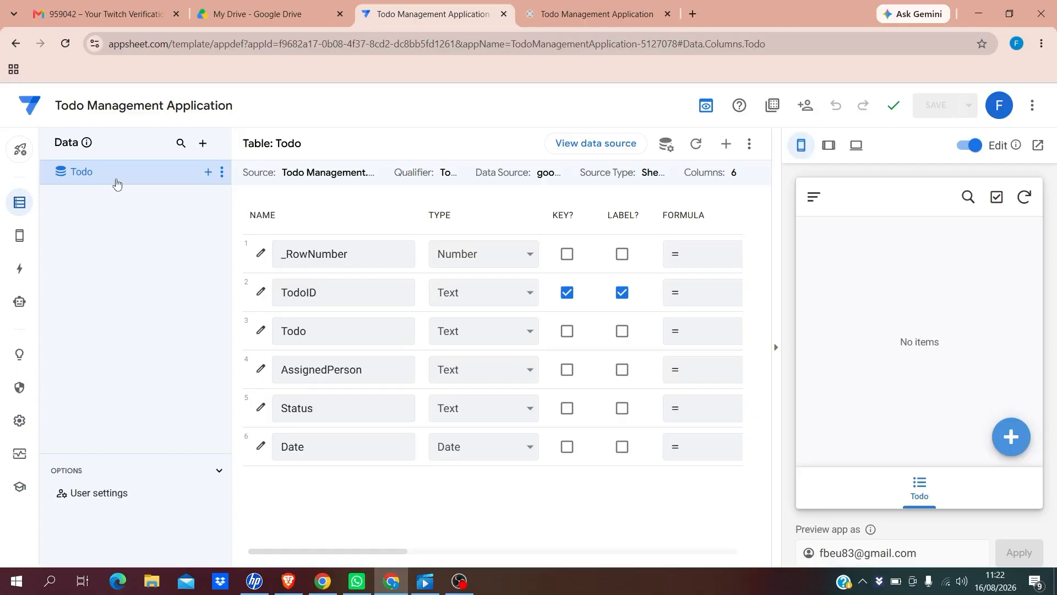
left_click(203, 145)
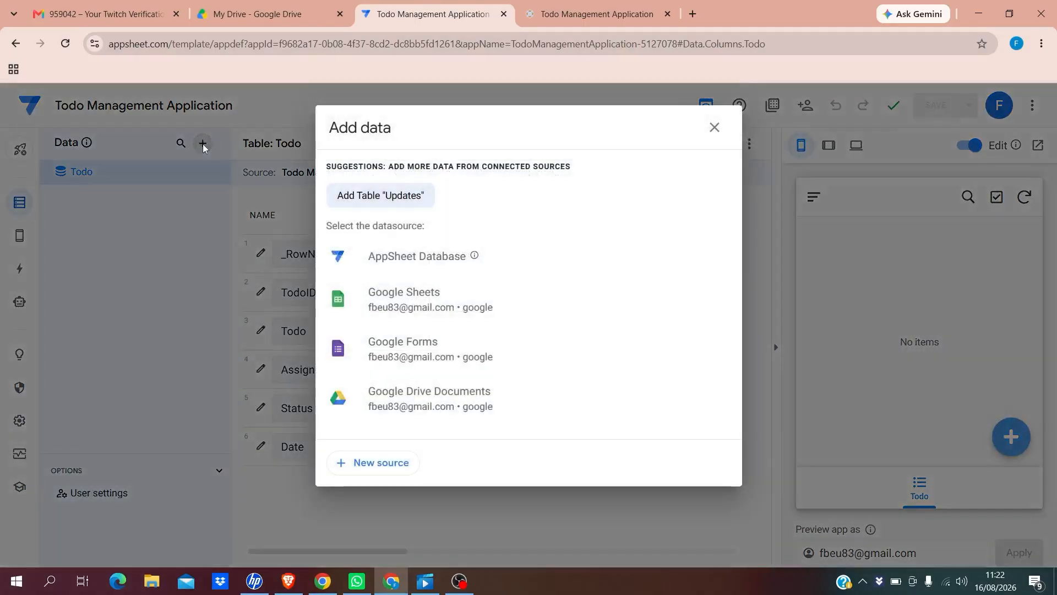
left_click(398, 197)
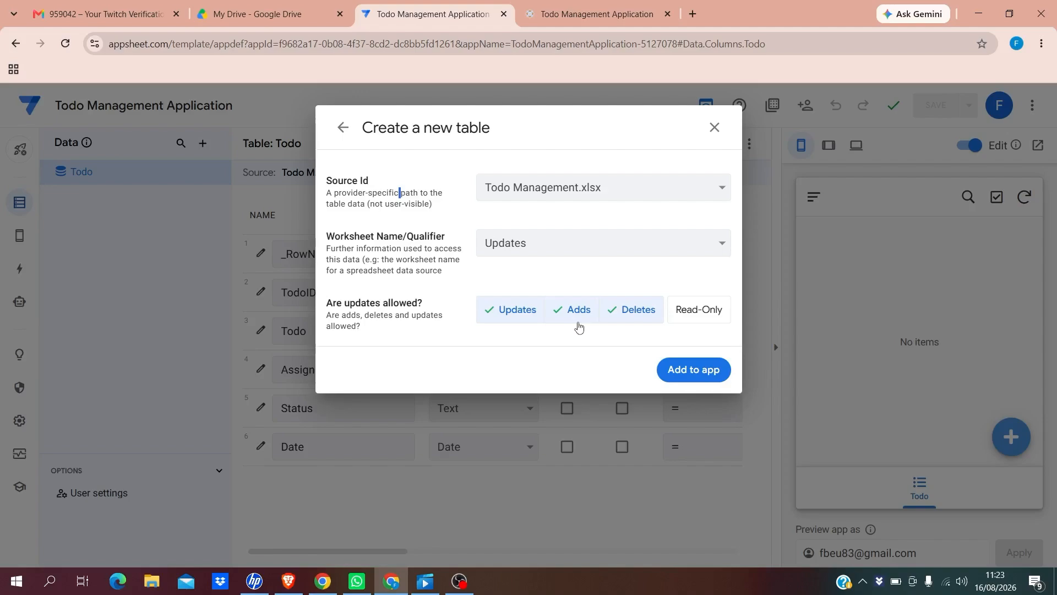
left_click(689, 375)
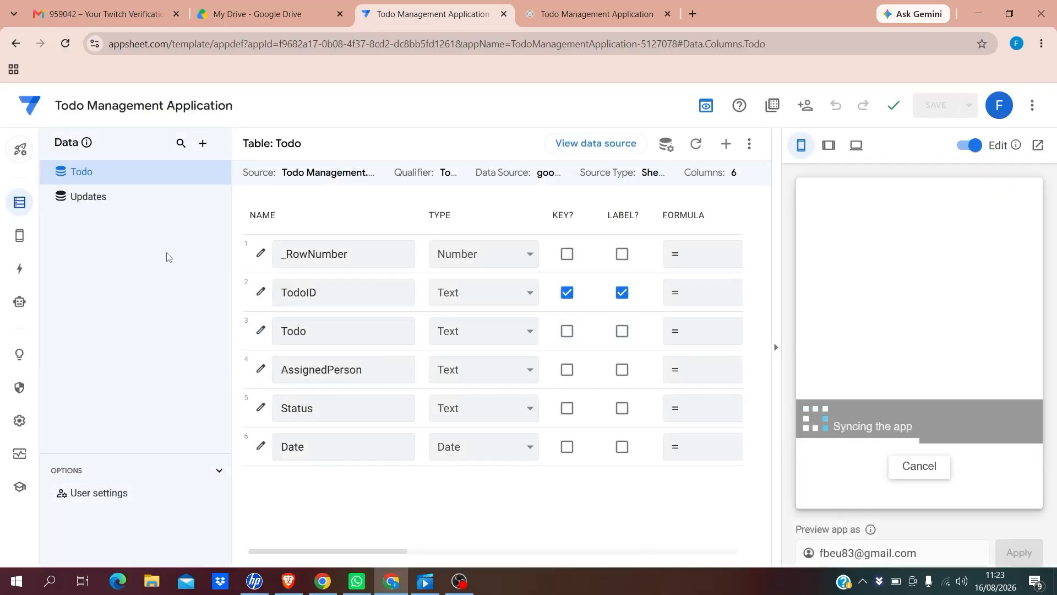
Bring up the Todo table's column list in the Data view
left_click(86, 198)
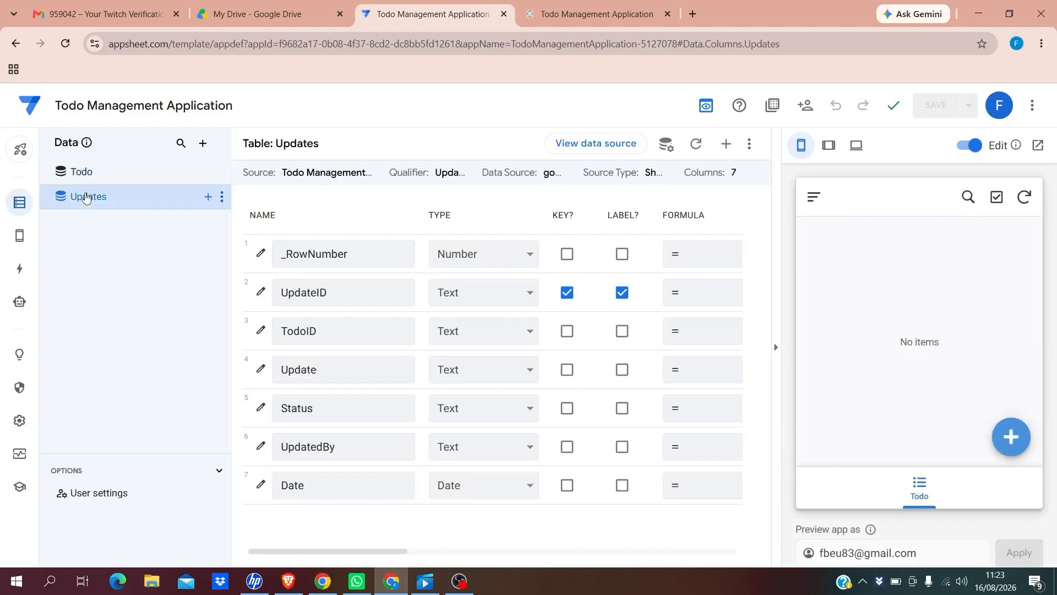
left_click(81, 171)
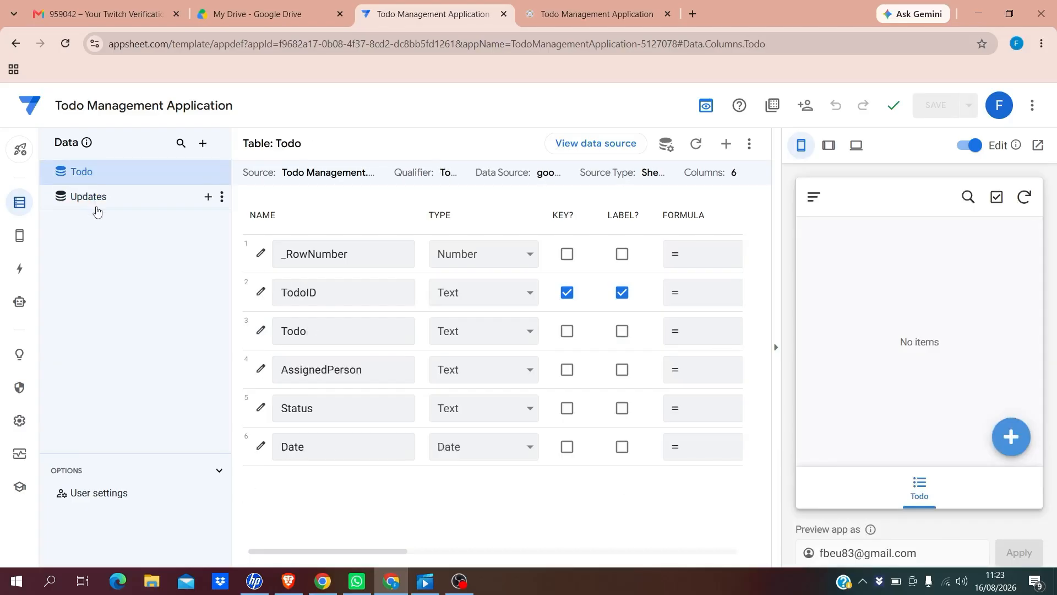
left_click(95, 200)
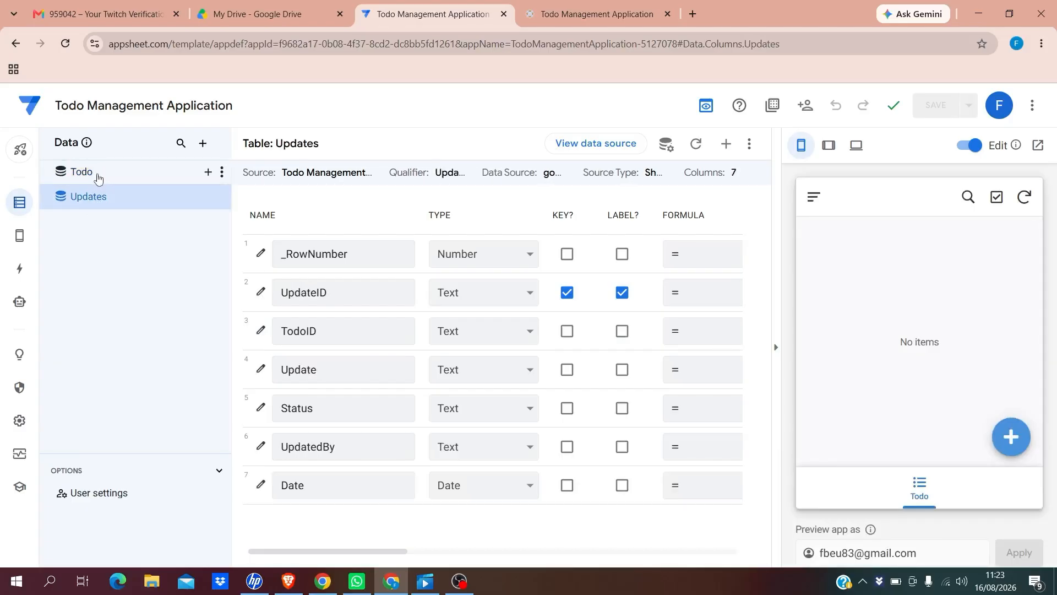
left_click(98, 177)
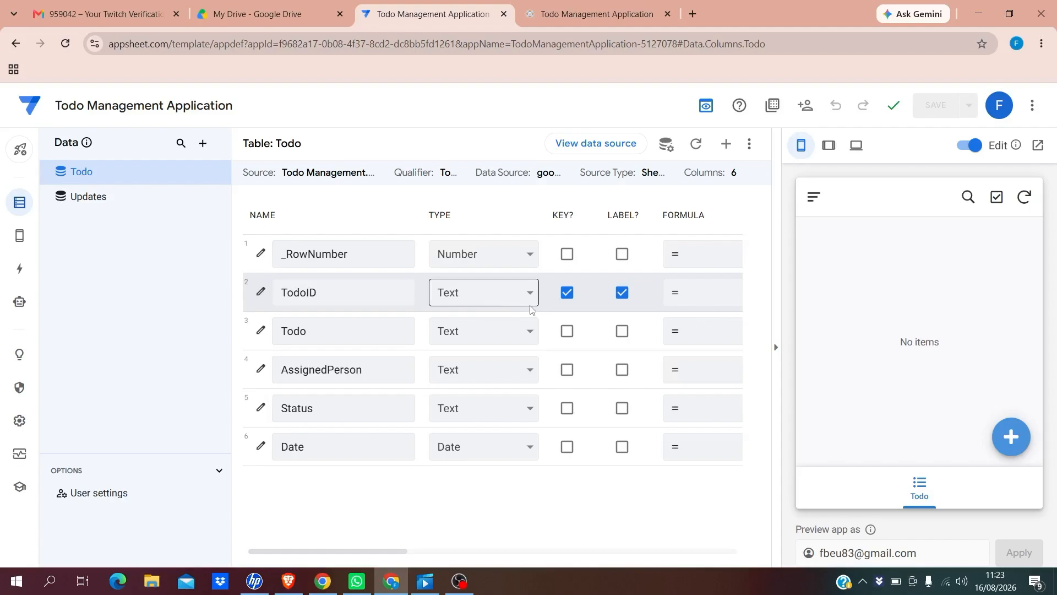
Keep TodoID as the key but set it hidden and non-editable
left_click(568, 294)
left_click(567, 293)
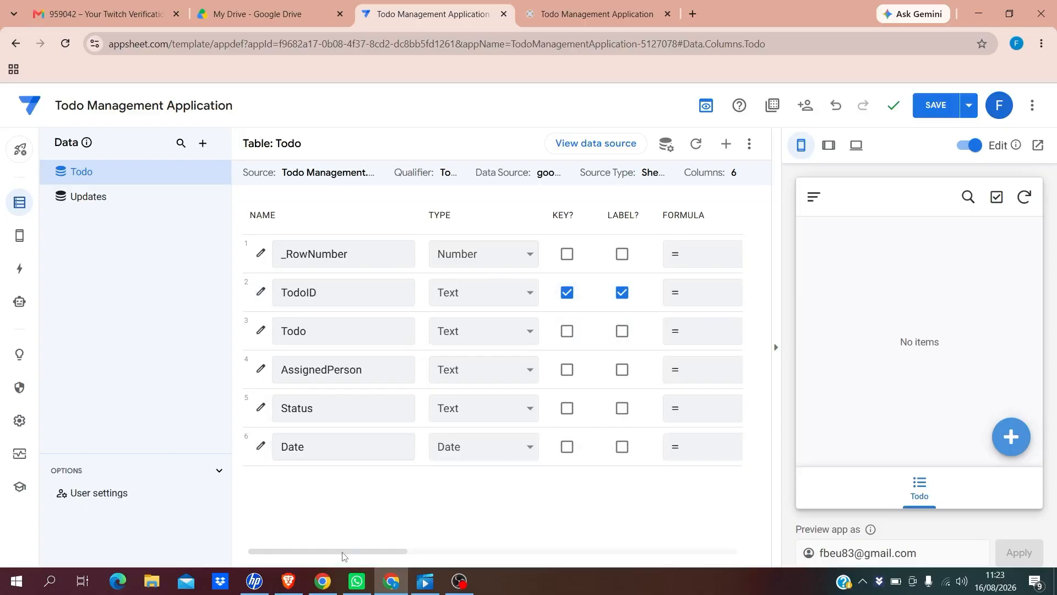
left_click_drag(345, 555, 462, 556)
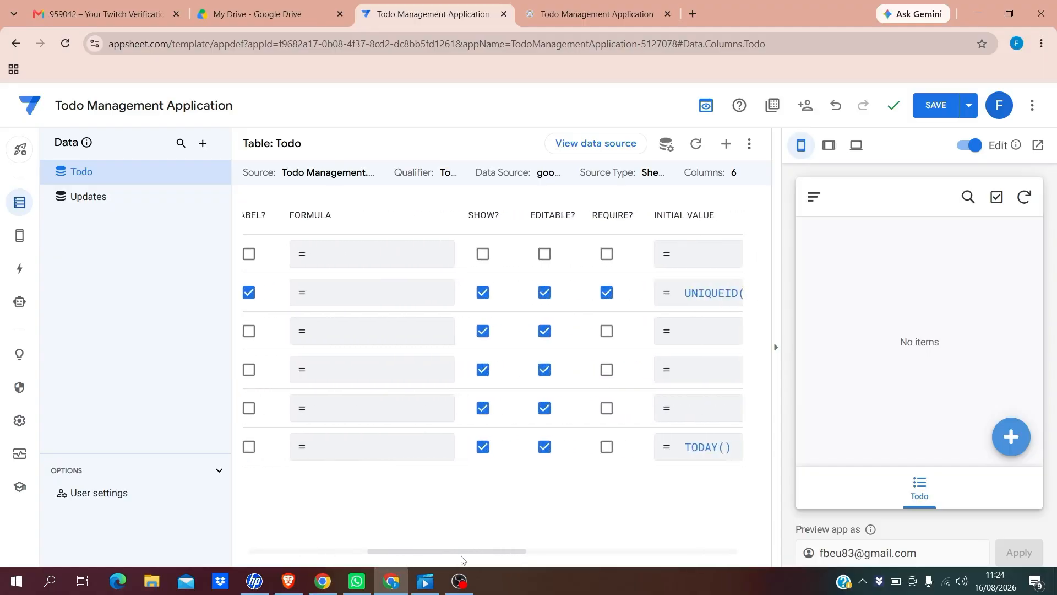
left_click(483, 294)
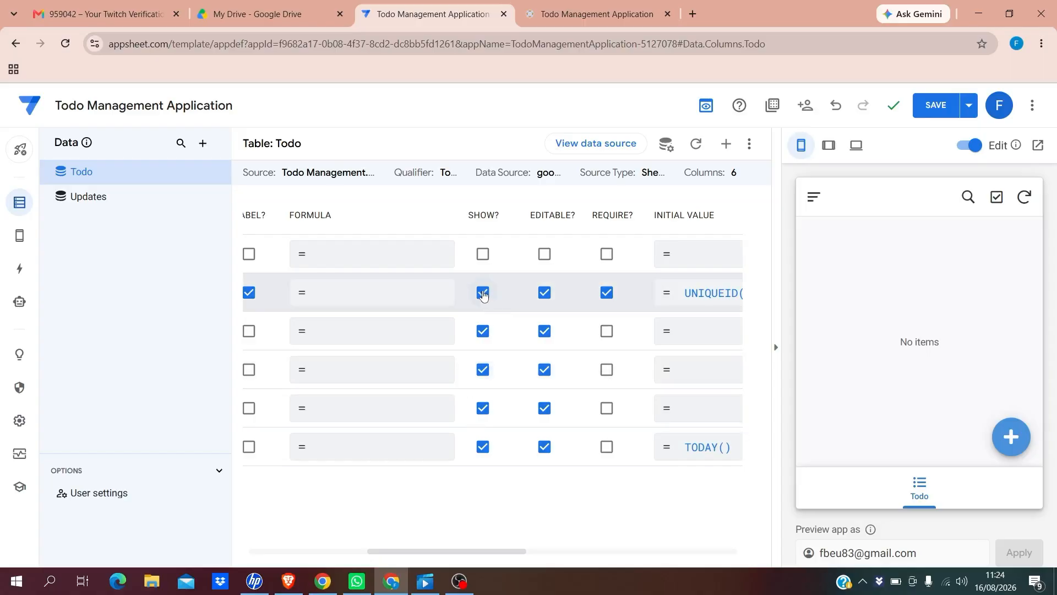
left_click(545, 295)
left_click_drag(449, 552, 503, 554)
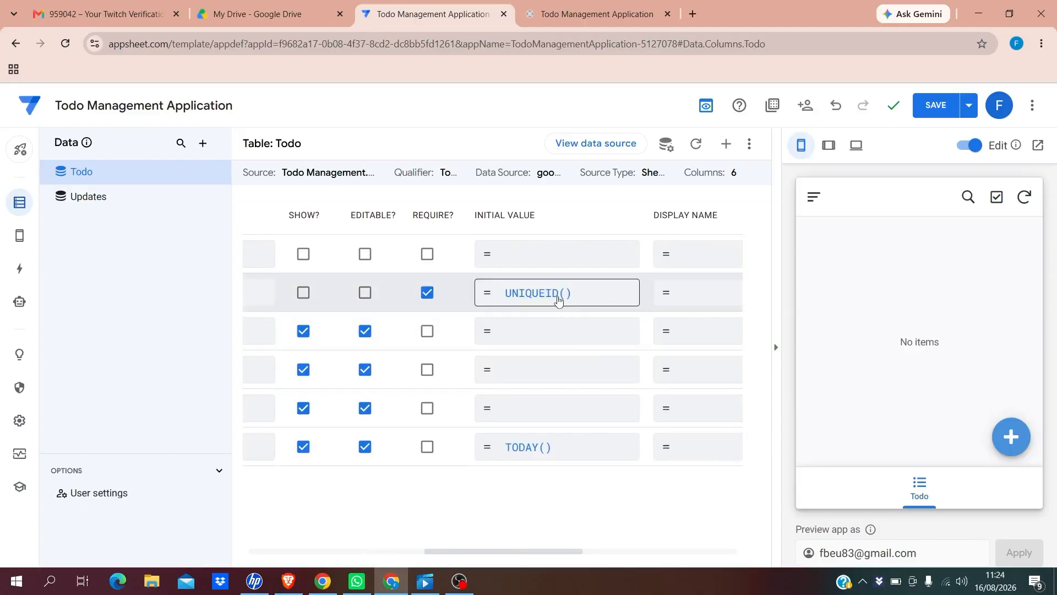
left_click(588, 299)
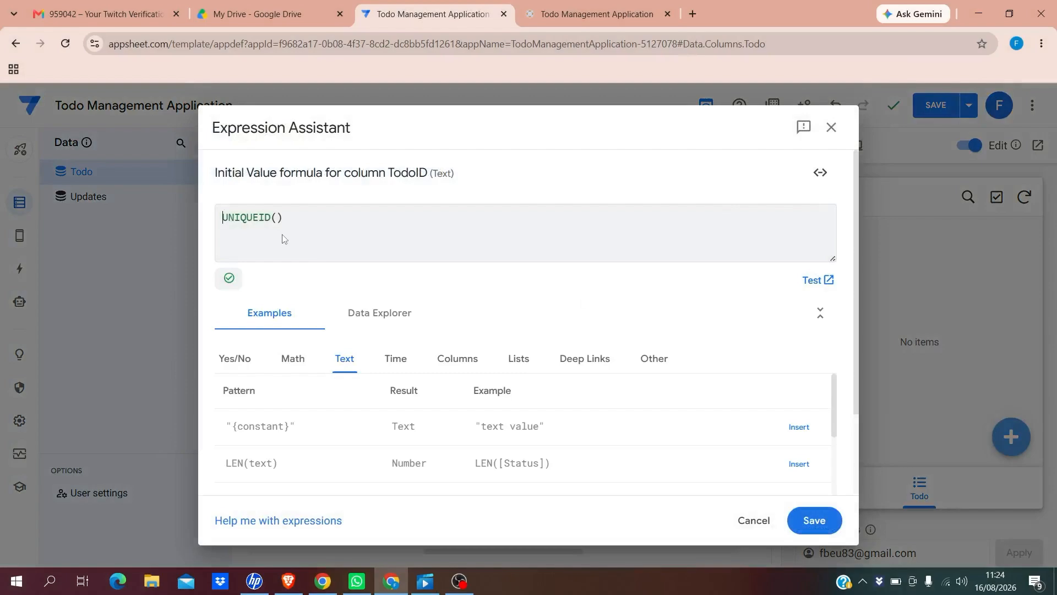
left_click_drag(287, 220, 205, 223)
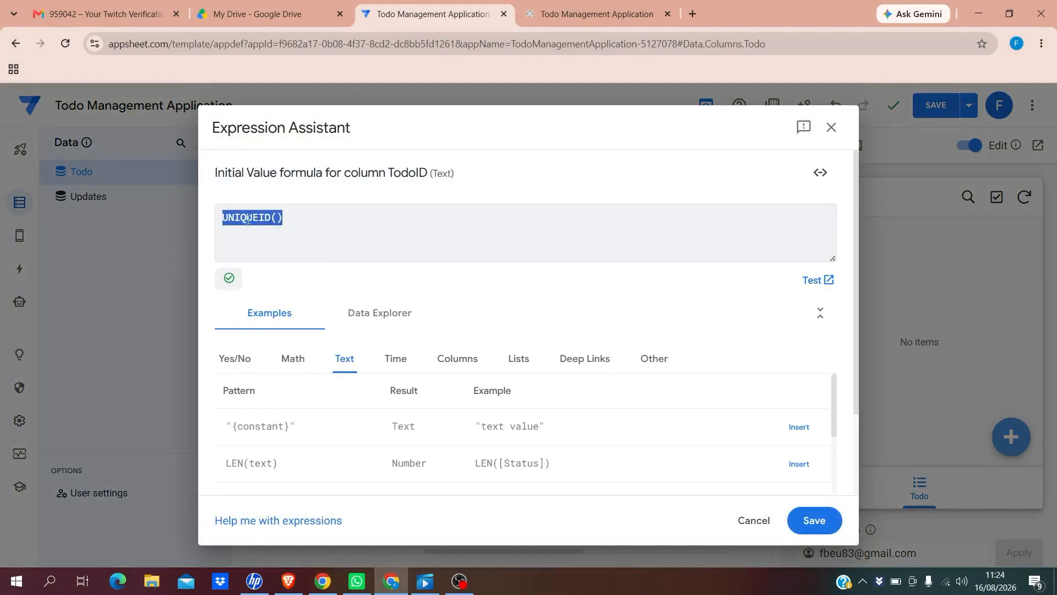
left_click(300, 225)
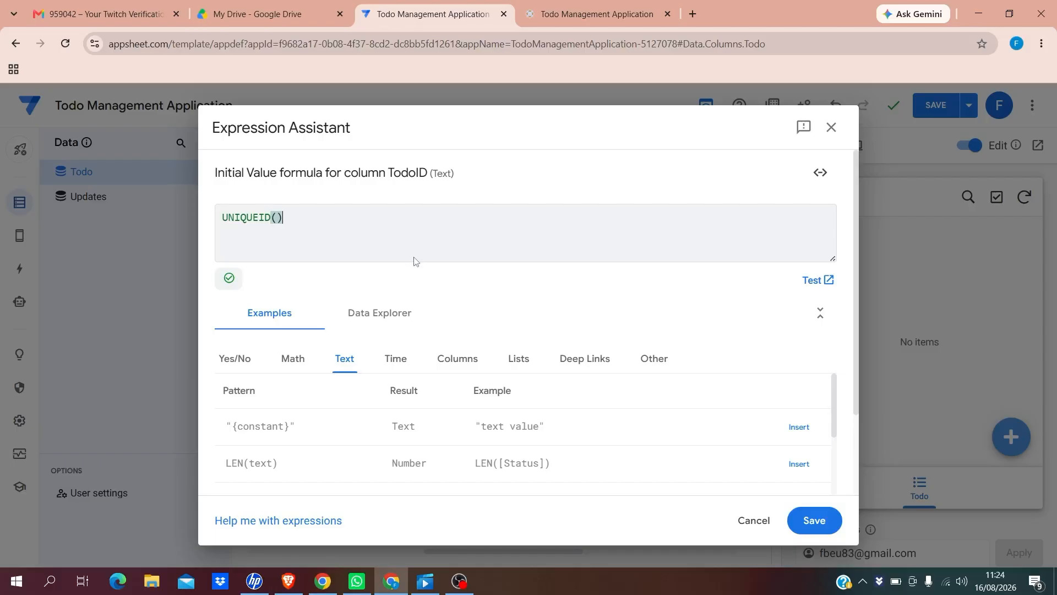
left_click(818, 521)
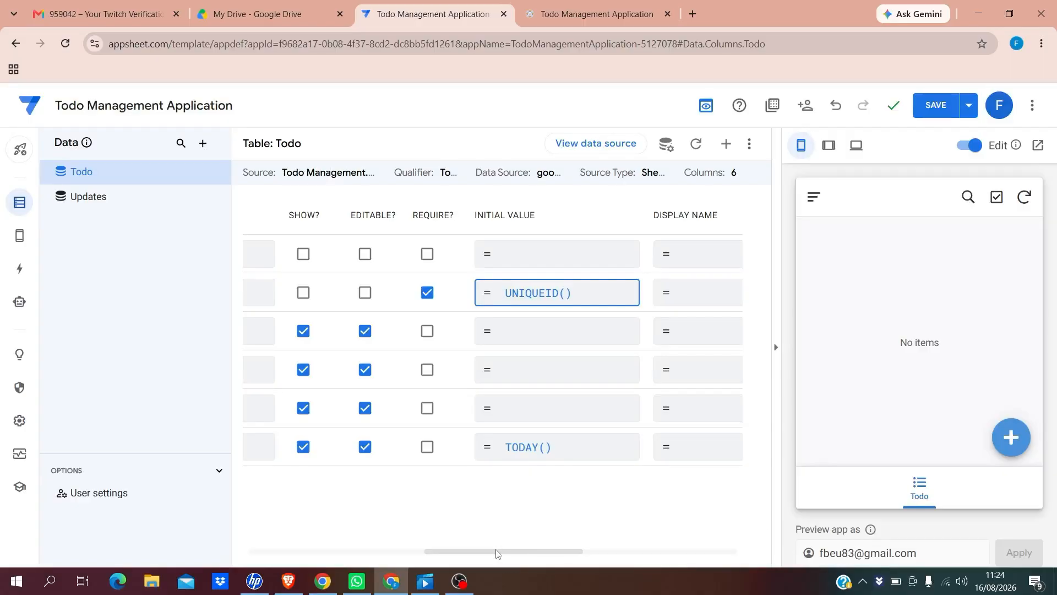
left_click_drag(498, 551, 298, 538)
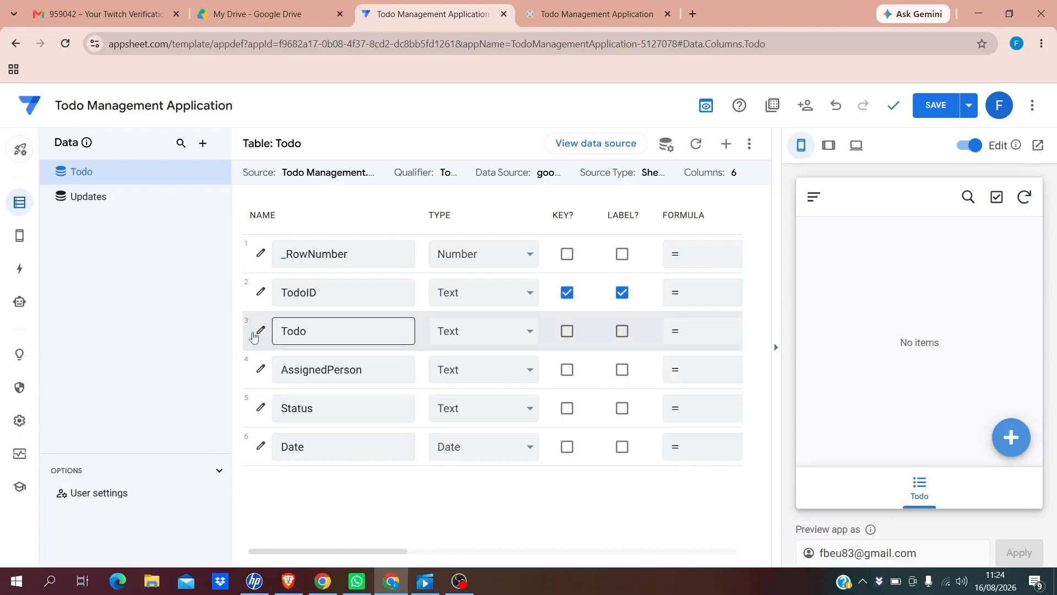
Give the Todo column type LongText, and tick LABEL? and REQUIRE?
left_click(531, 334)
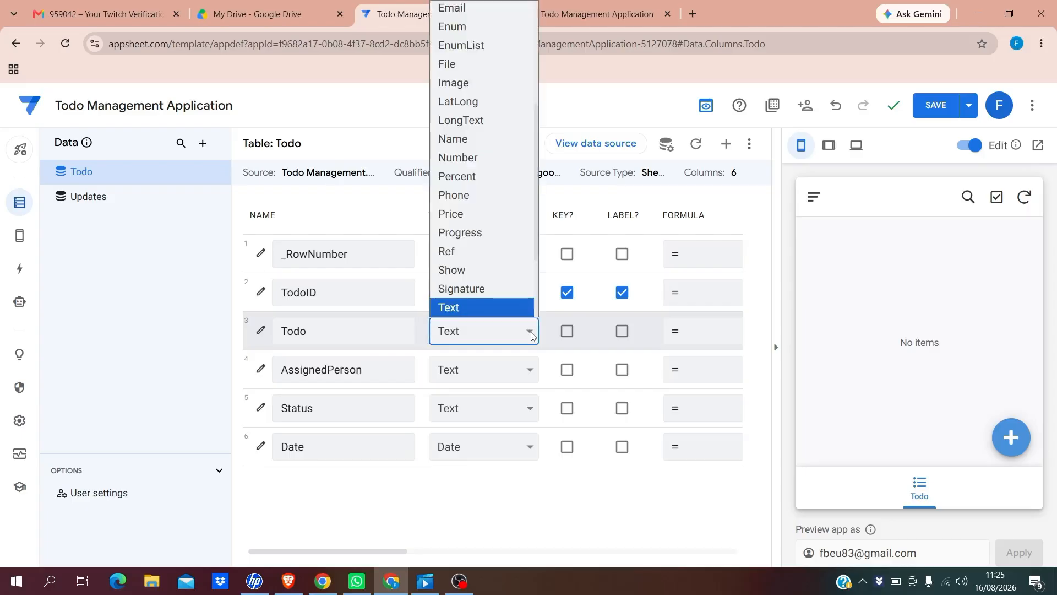
left_click(465, 122)
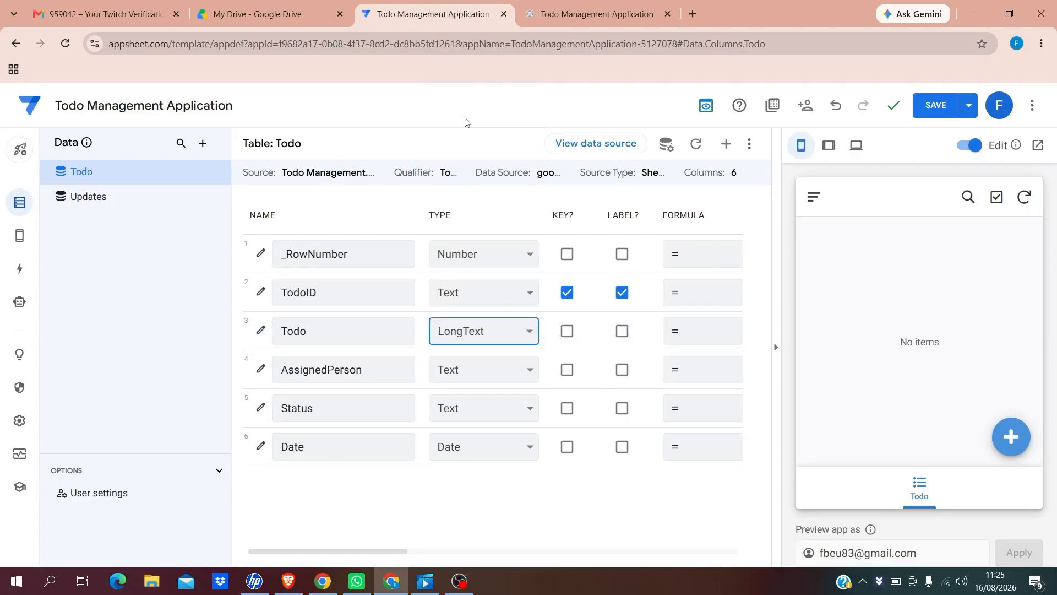
left_click(622, 332)
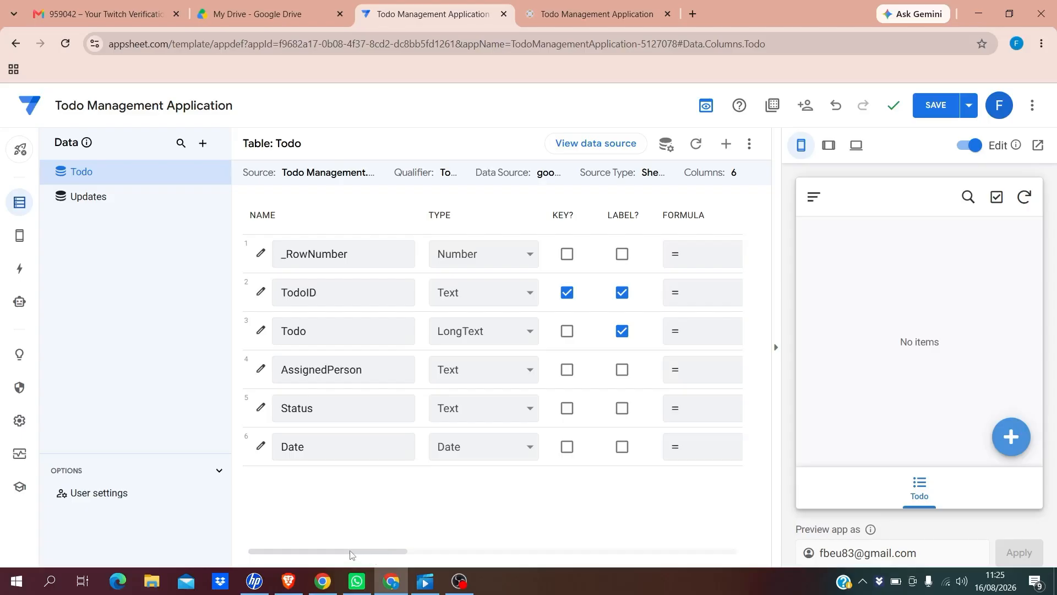
left_click_drag(351, 554, 435, 565)
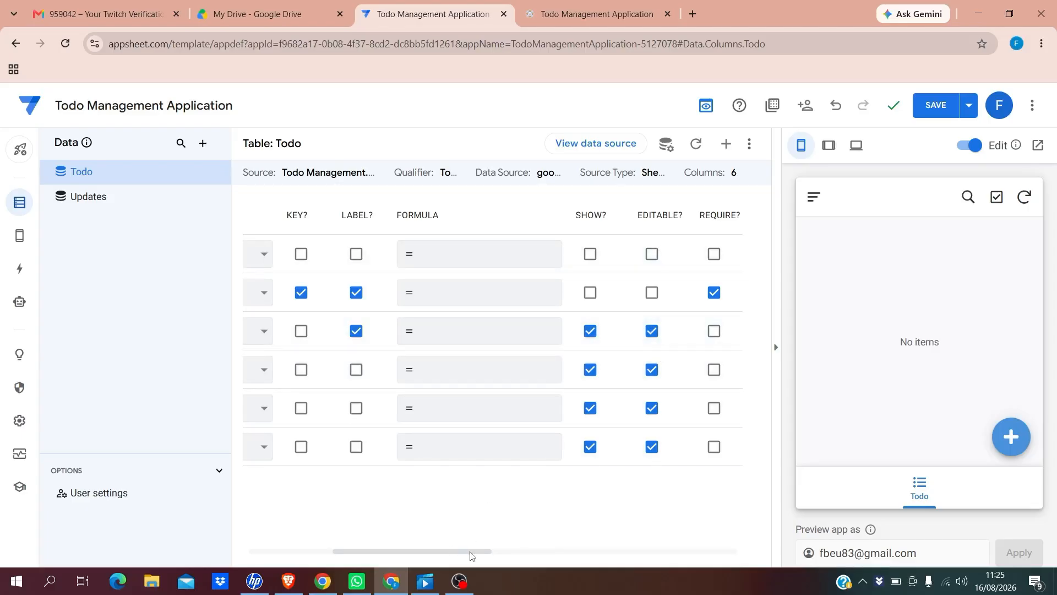
left_click(715, 332)
left_click_drag(410, 554, 259, 540)
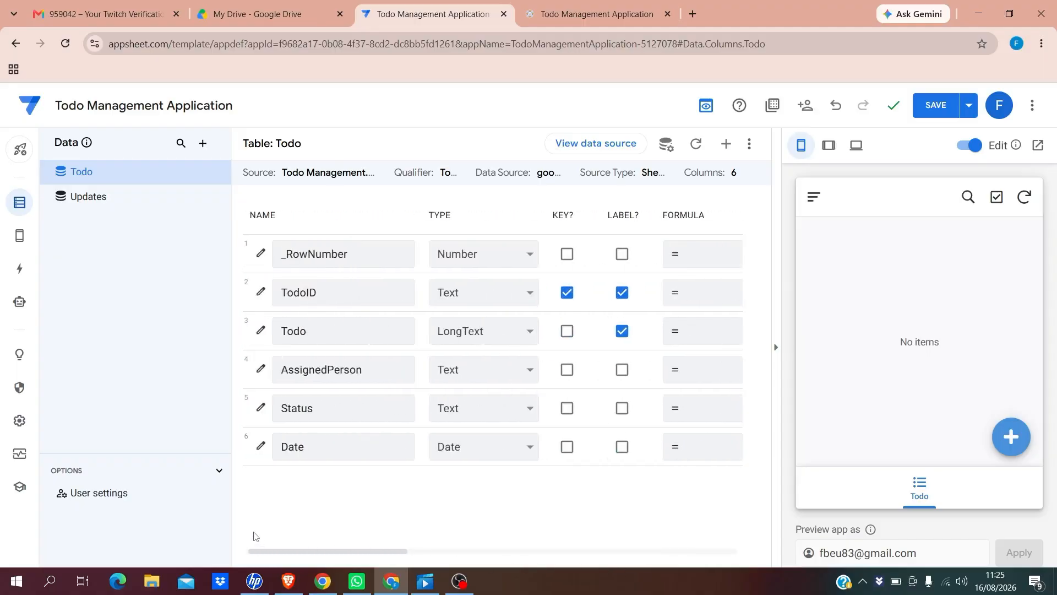
Rename AssignedPerson to 'Assigned Person' and tick its LABEL? box
left_click(328, 368)
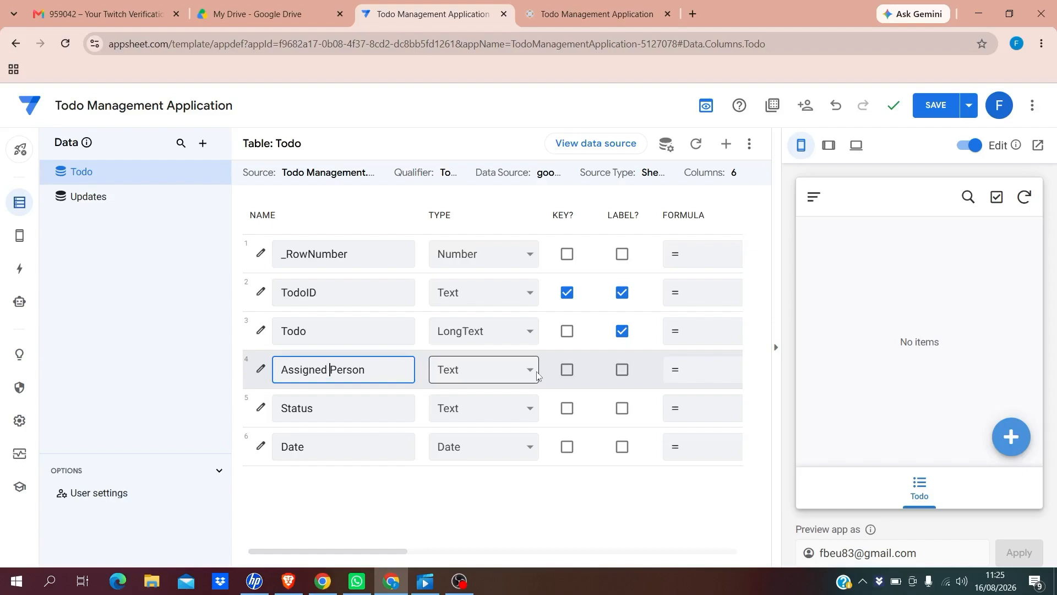
left_click(623, 376)
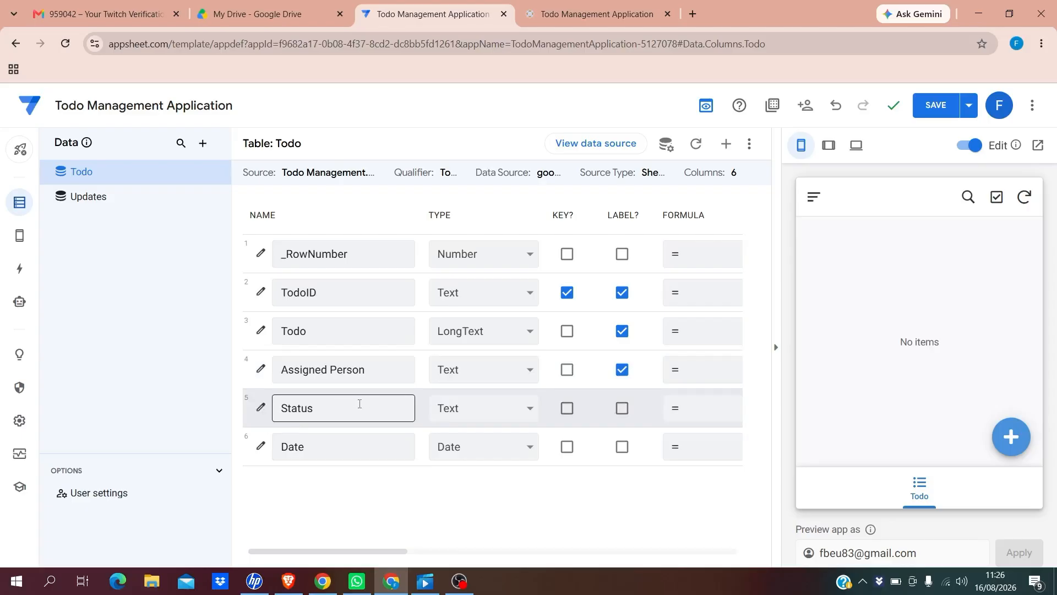
Change the Status column's type from Text to Enum
left_click(530, 412)
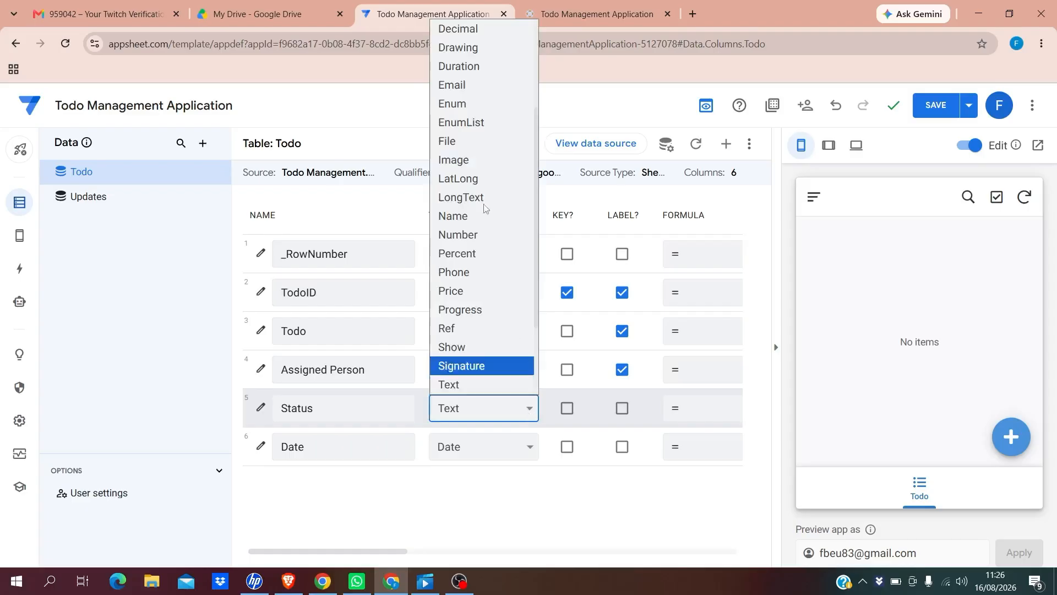
left_click(452, 104)
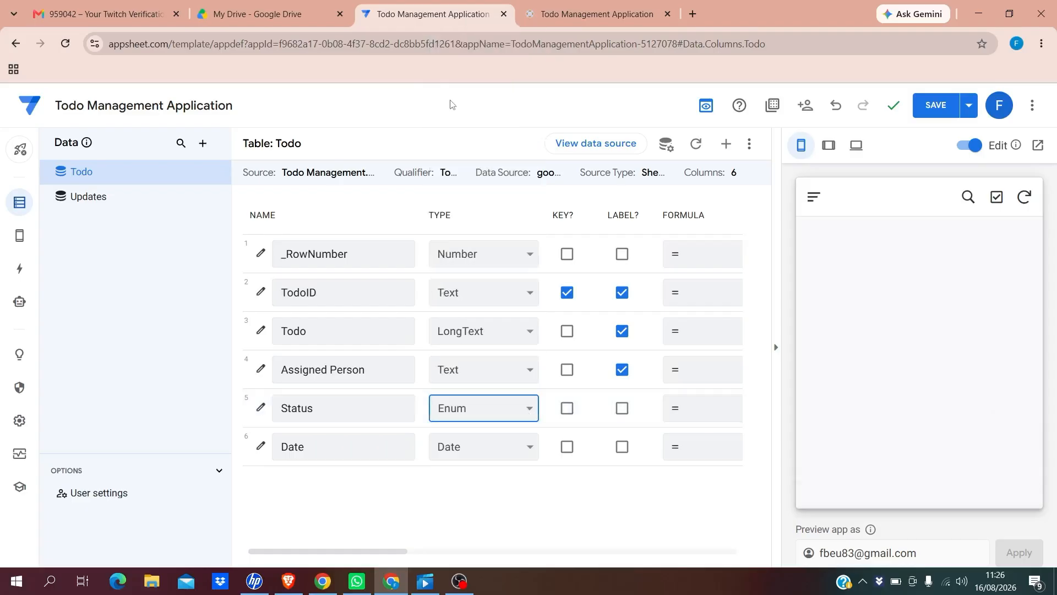
Add Pending and Started as the first allowed values for Status
left_click(261, 410)
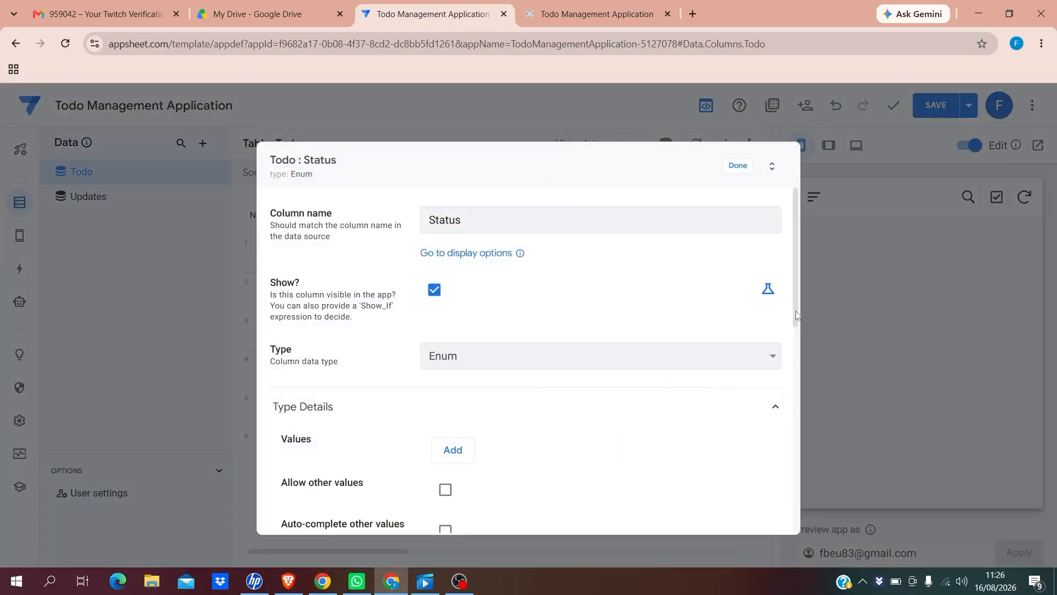
left_click_drag(795, 315, 795, 364)
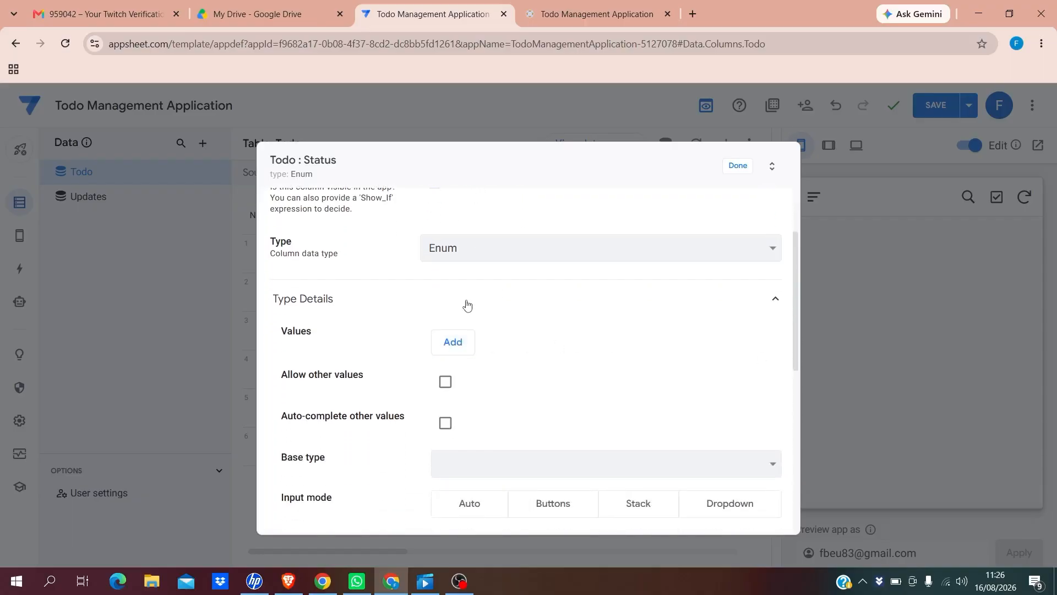
left_click(454, 344)
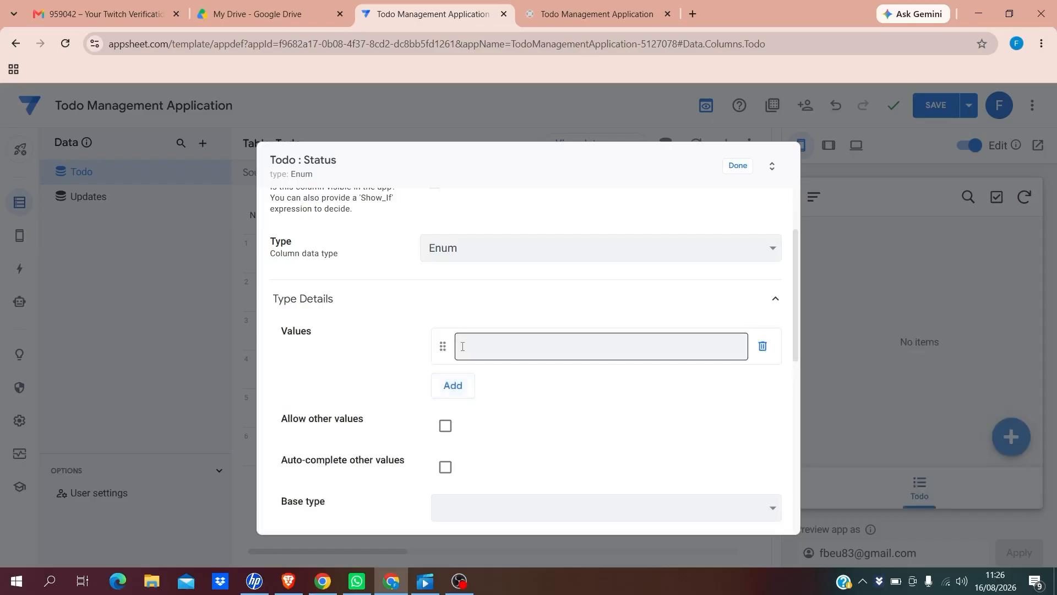
left_click(463, 345)
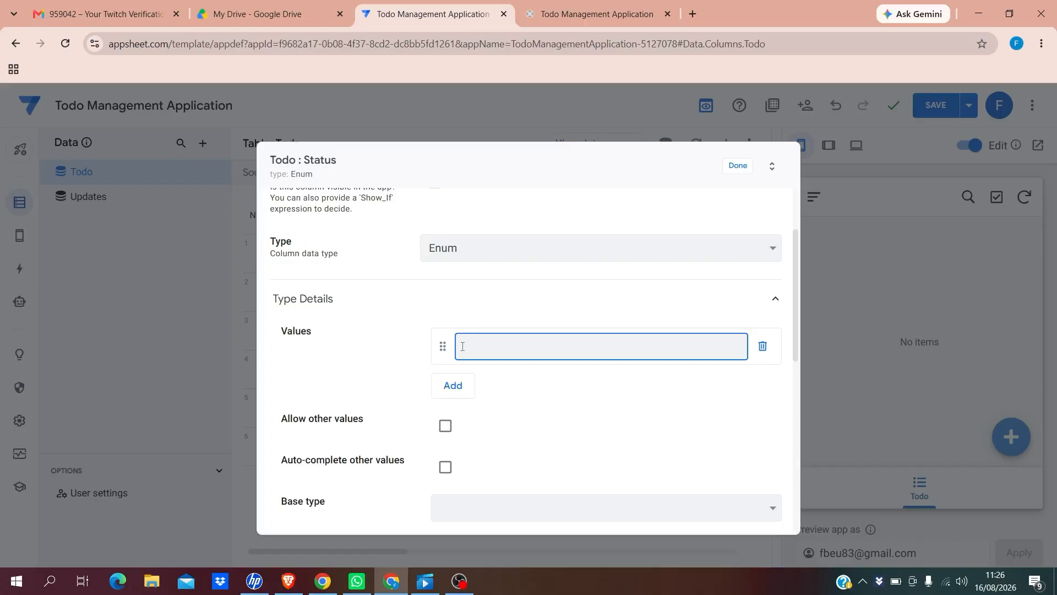
type("Pending")
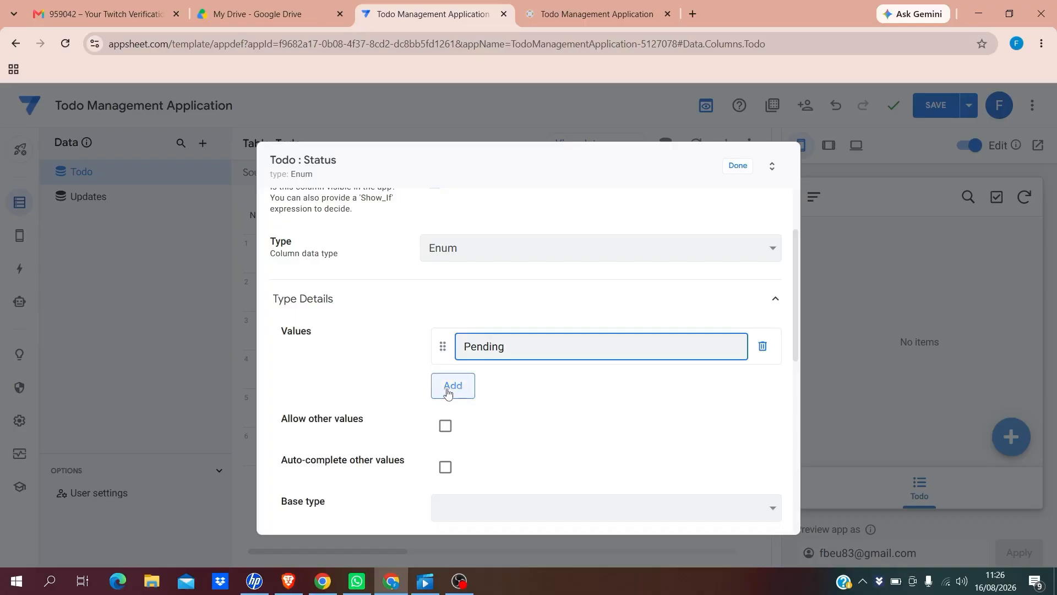
left_click(449, 386)
left_click(465, 388)
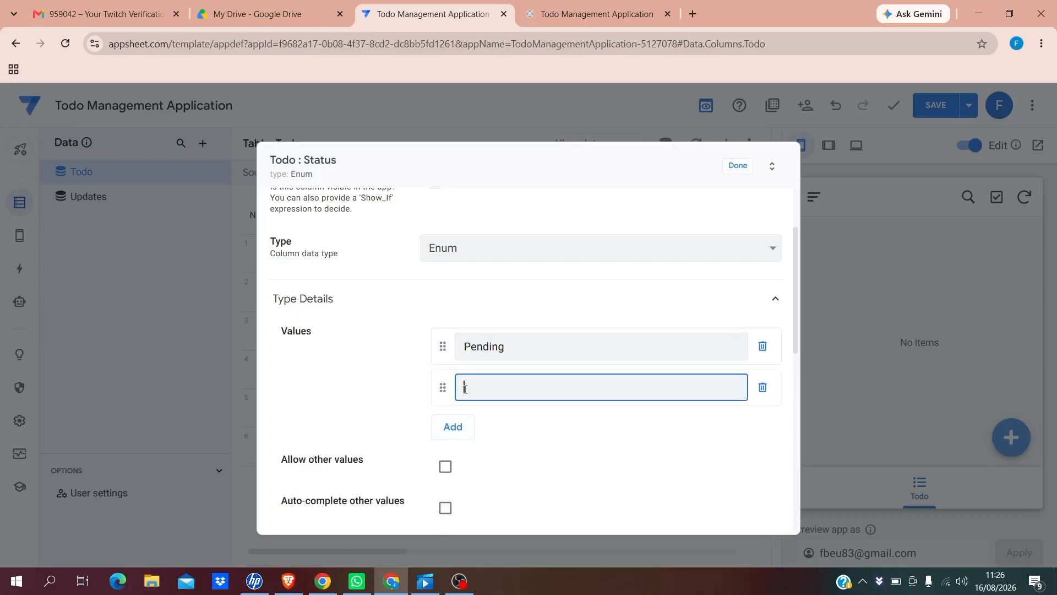
type("P")
key("BackSpace")
type("Started")
Add Ongoing, Suspended and Cancelled as further Status values
left_click(456, 429)
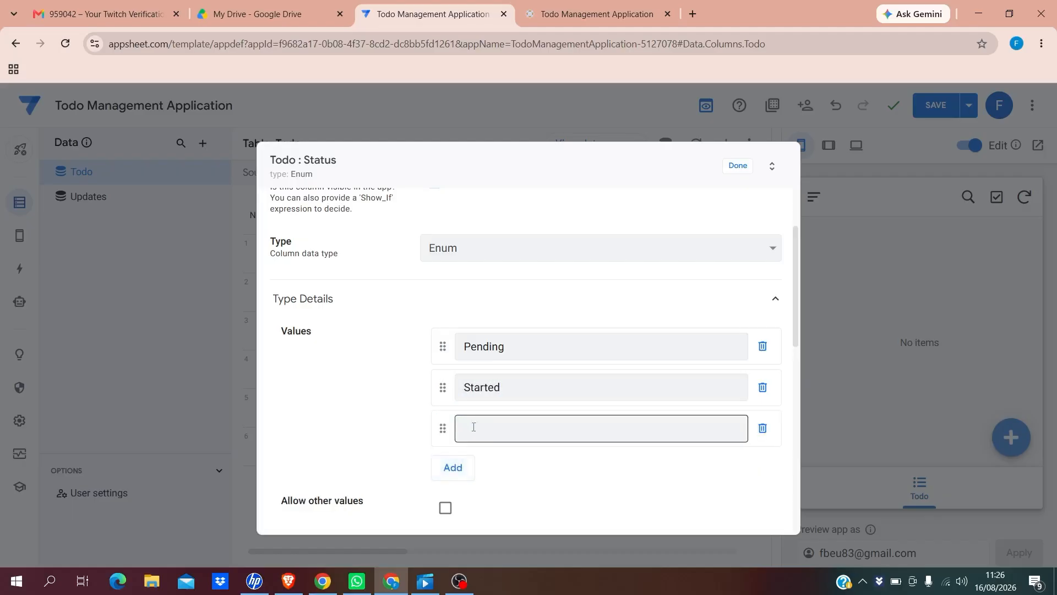
type("Ong")
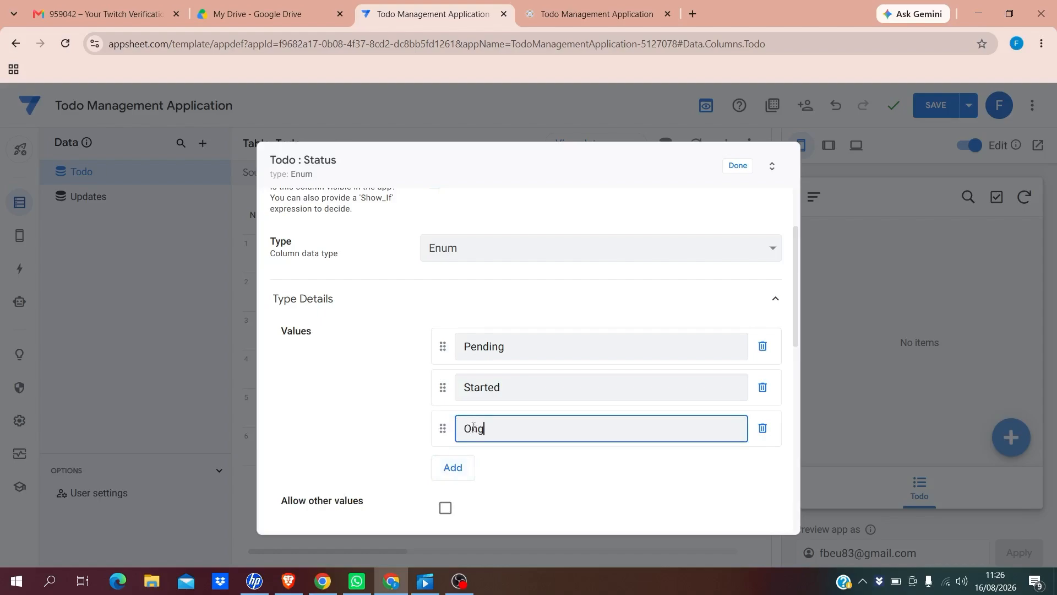
type("oing")
left_click(454, 475)
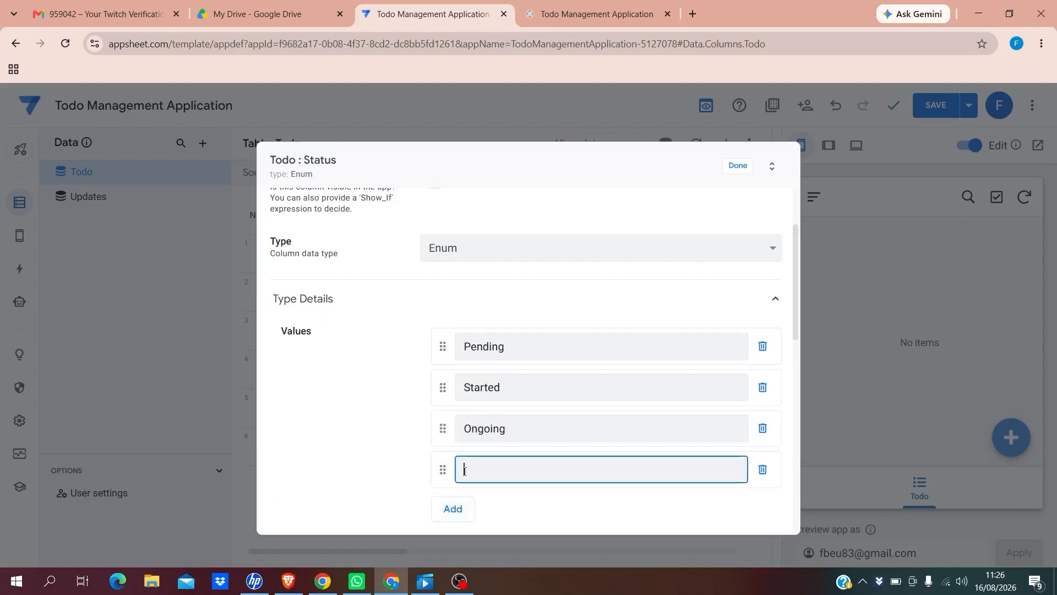
type("Suspended")
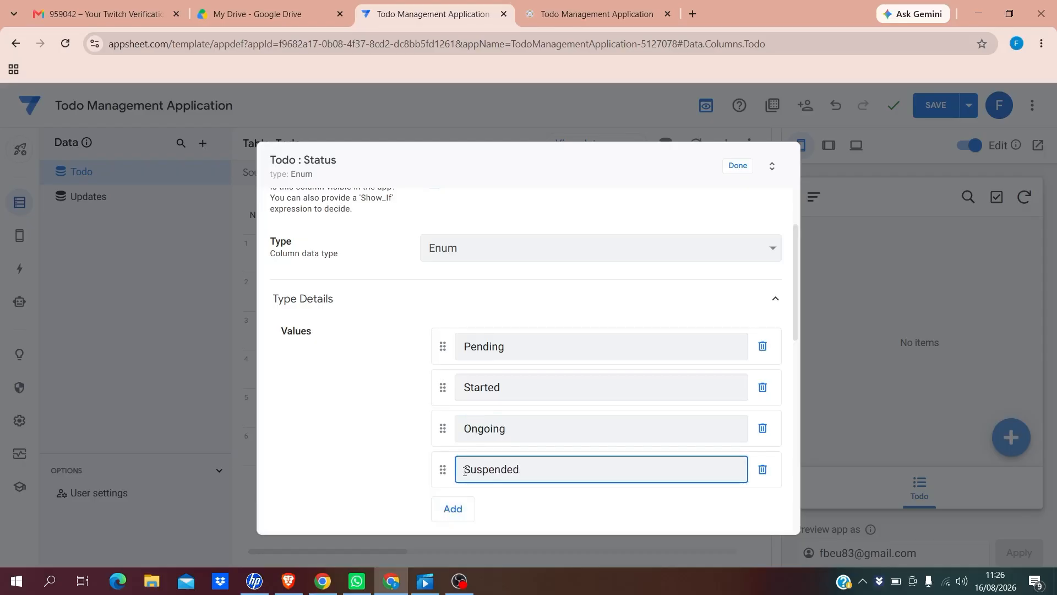
left_click(454, 511)
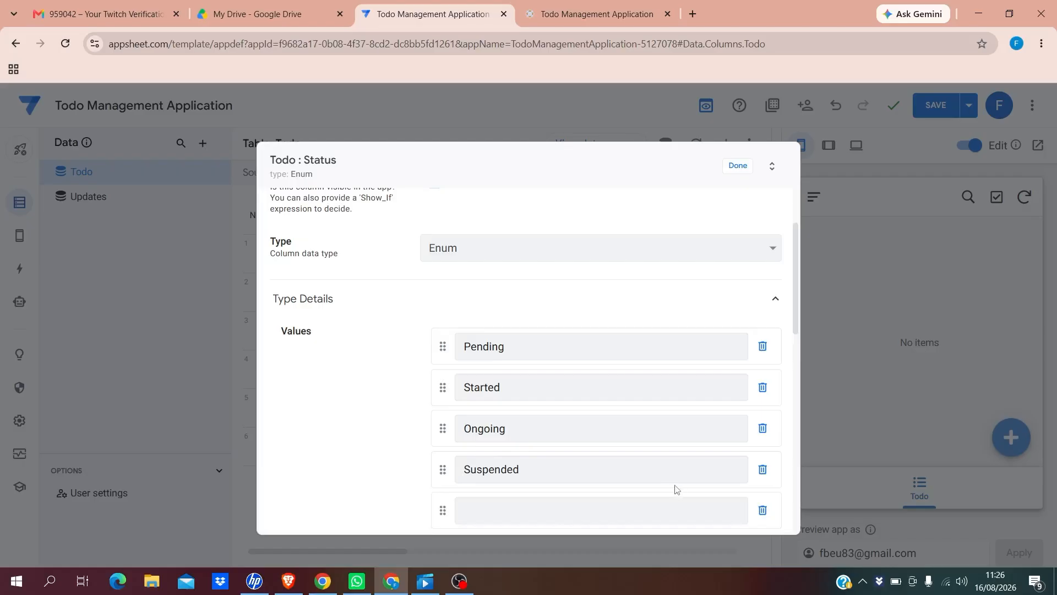
left_click(503, 512)
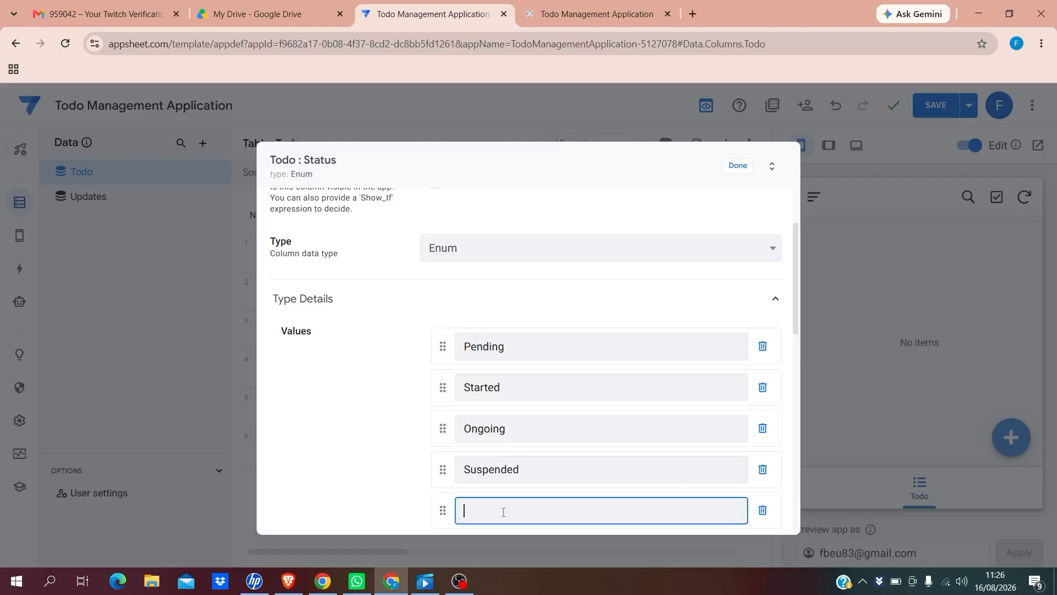
type("Cancelled")
Add Completed as the last value, leaving other values disallowed
left_click_drag(796, 326, 796, 367)
scroll(794, 366, "down", 3)
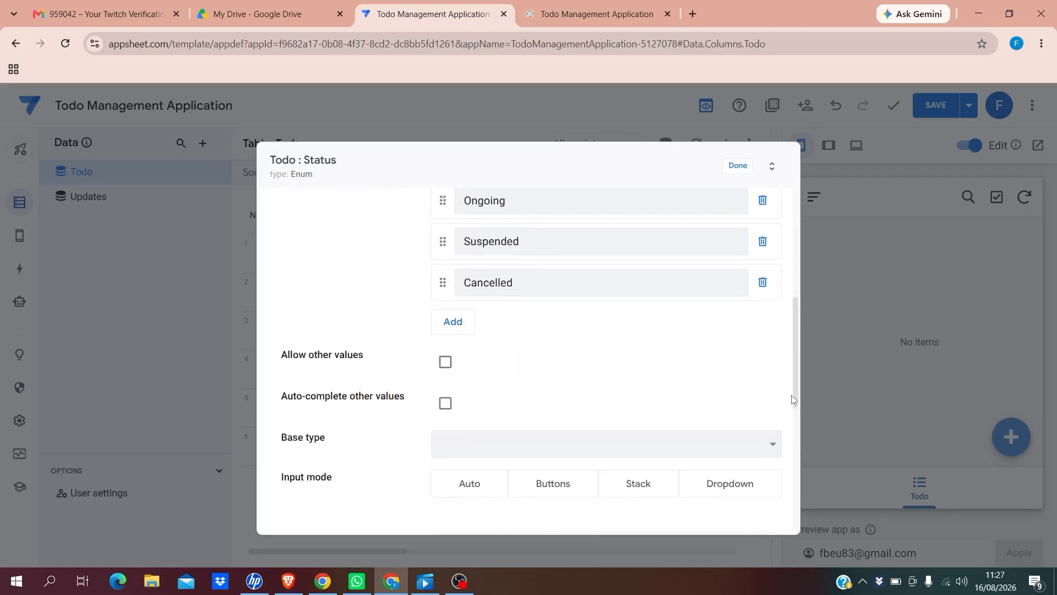
left_click(453, 325)
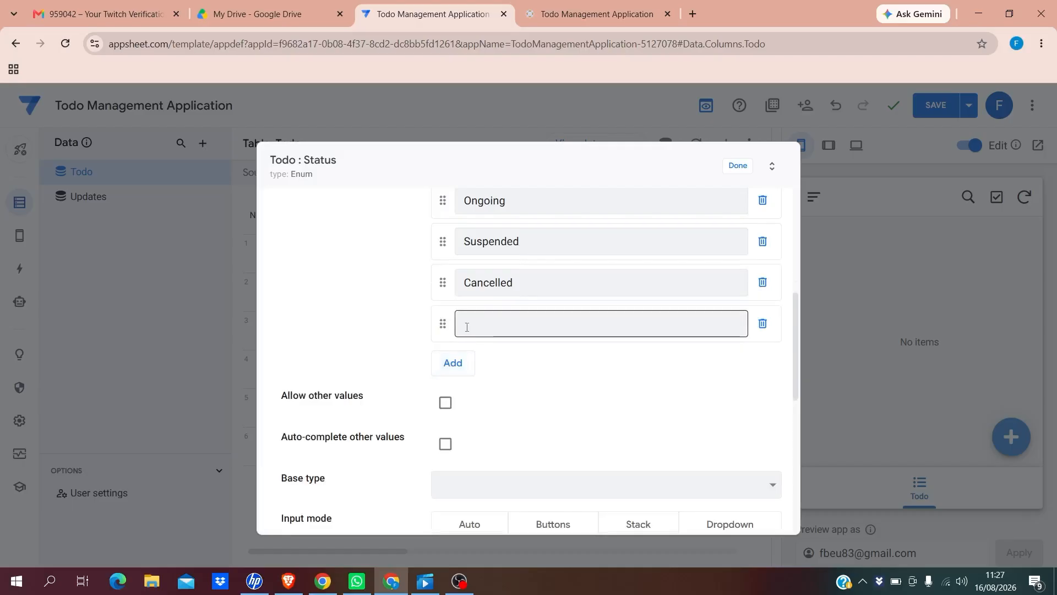
left_click(467, 326)
type("Completed")
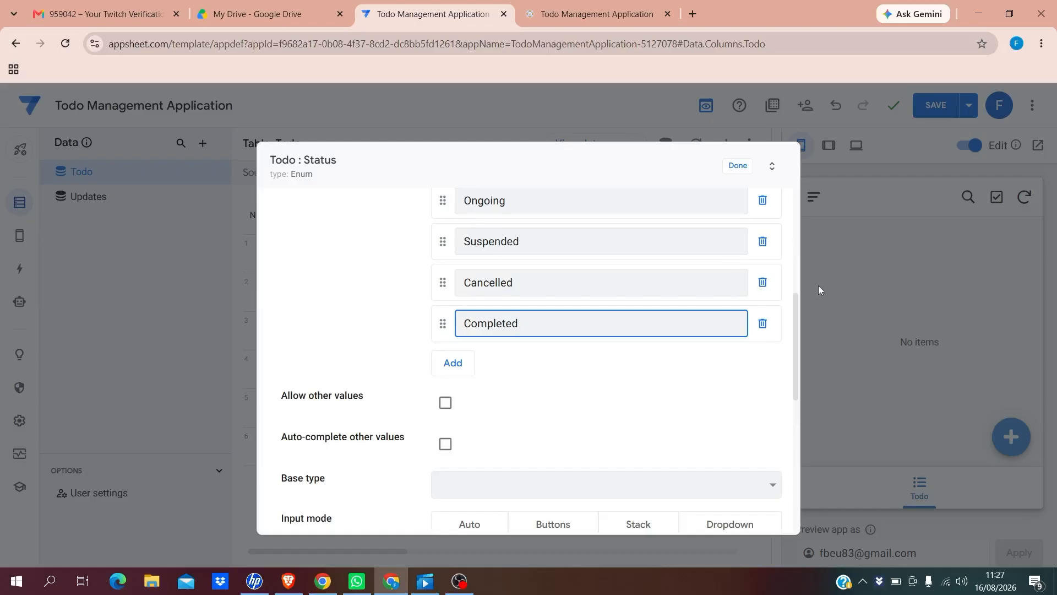
left_click(445, 404)
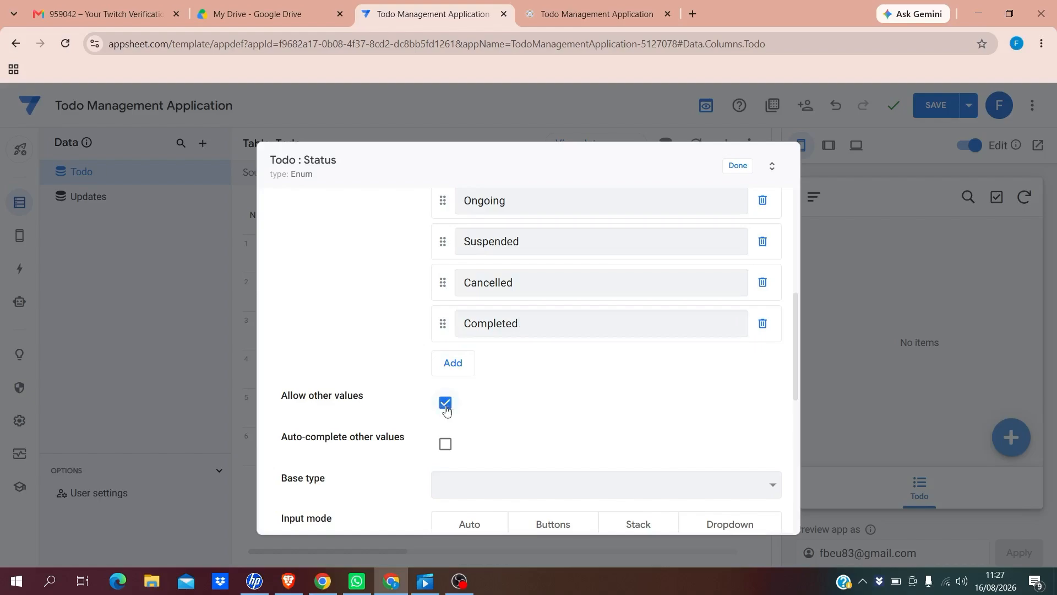
left_click(445, 404)
left_click_drag(796, 332, 775, 243)
Close the Status settings, then tick Status's LABEL? and REQUIRE? boxes
left_click(738, 166)
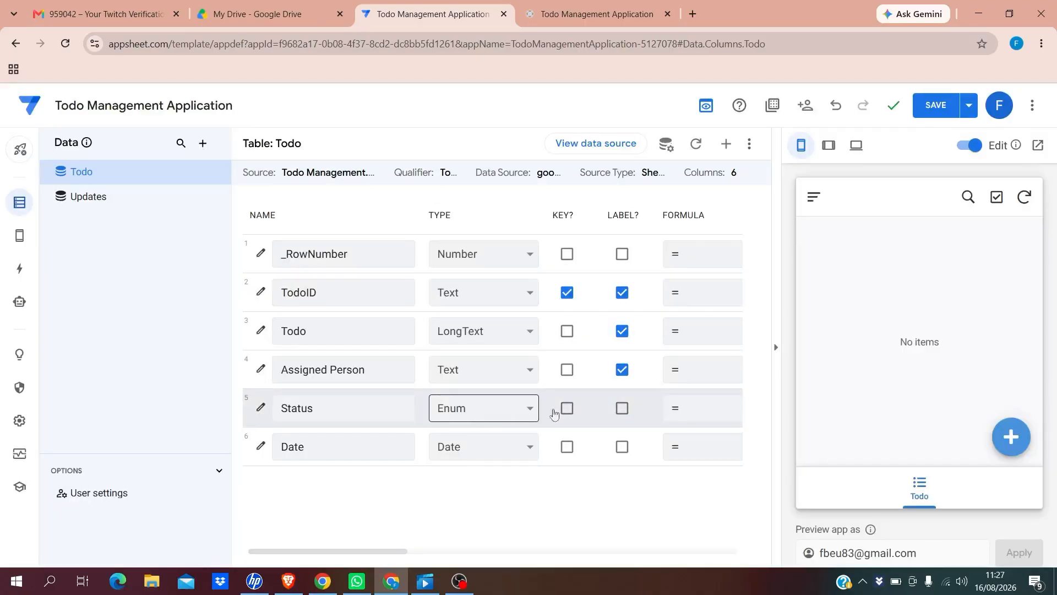
left_click(622, 408)
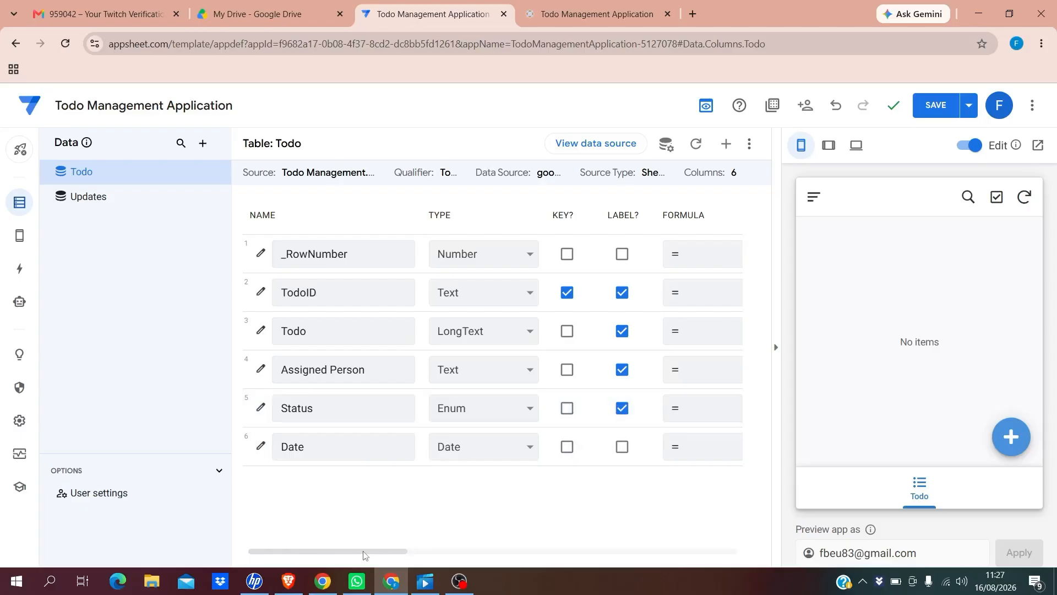
left_click_drag(363, 554, 502, 536)
left_click(540, 408)
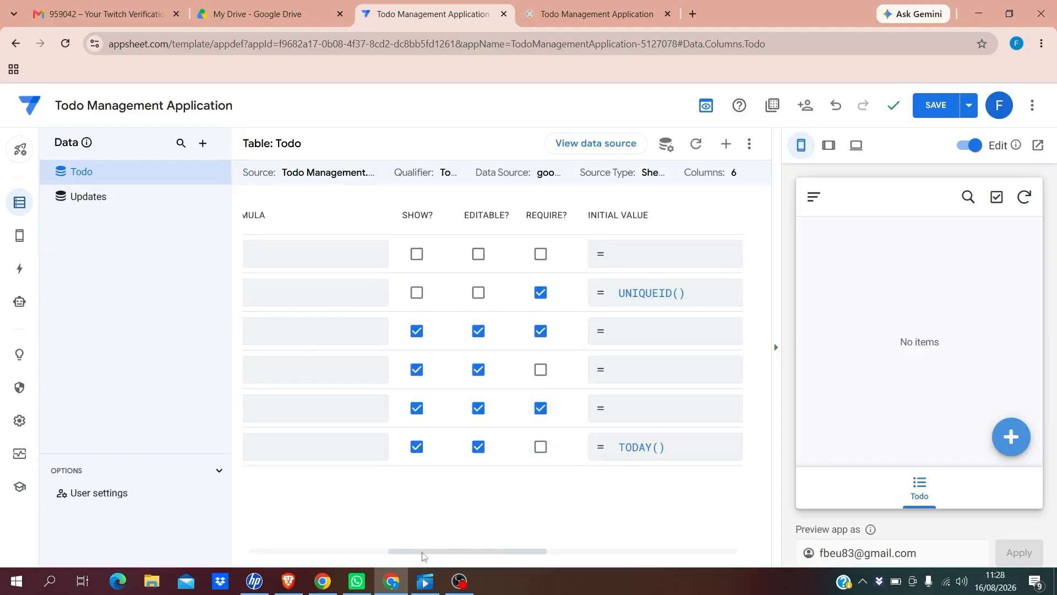
left_click_drag(421, 553, 236, 523)
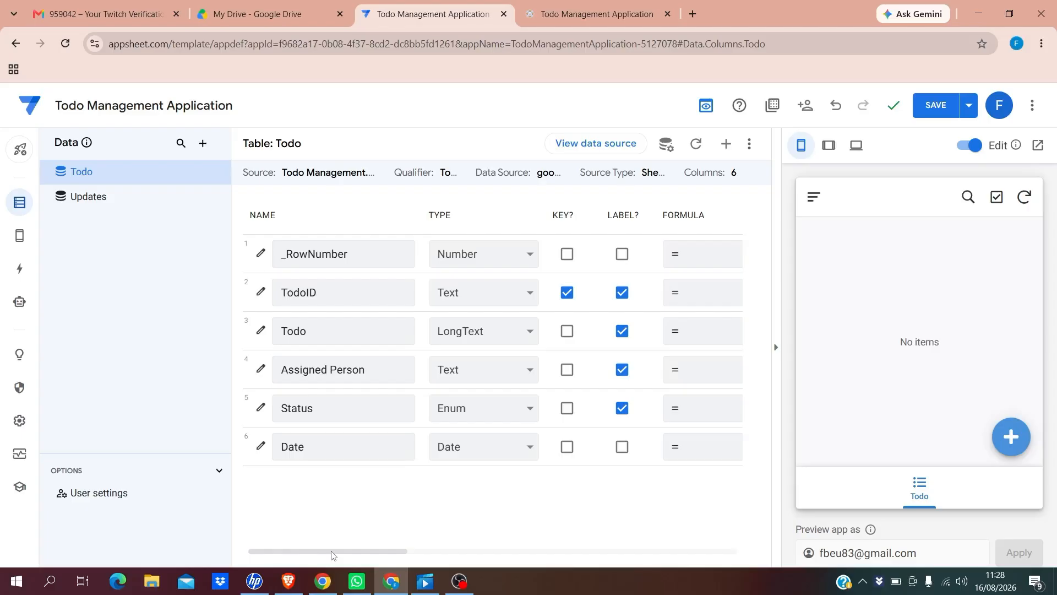
left_click_drag(332, 554, 410, 558)
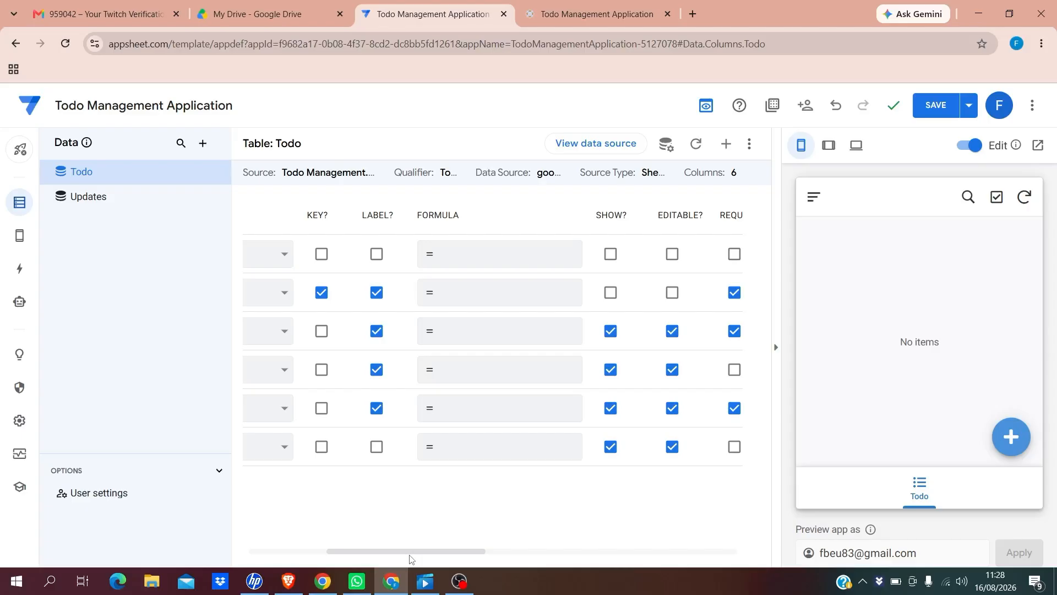
left_click_drag(409, 552, 512, 552)
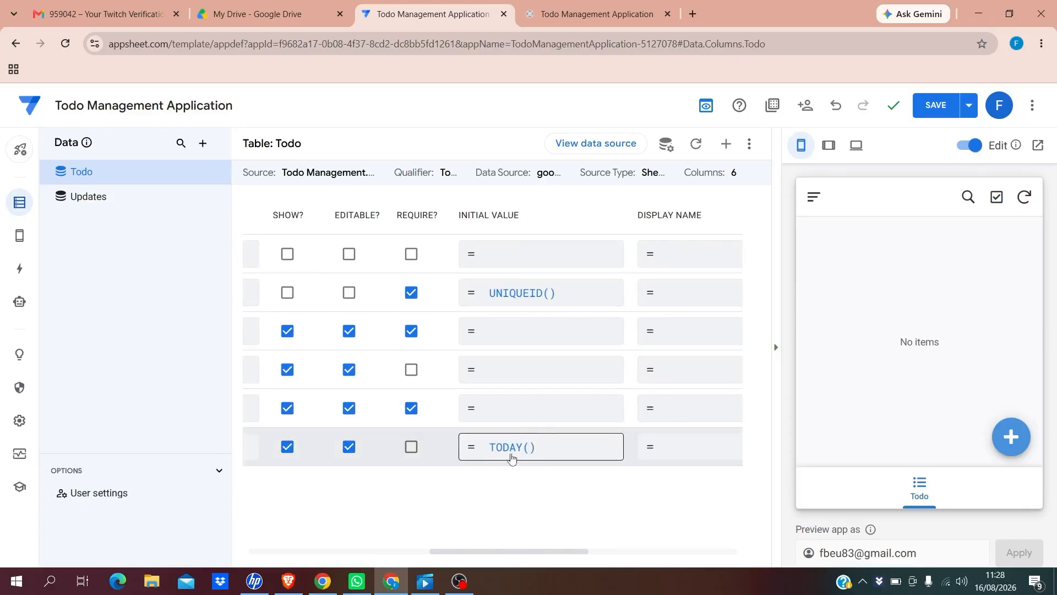
Keep TODAY() as the Date column's Initial Value expression and save it
left_click(547, 449)
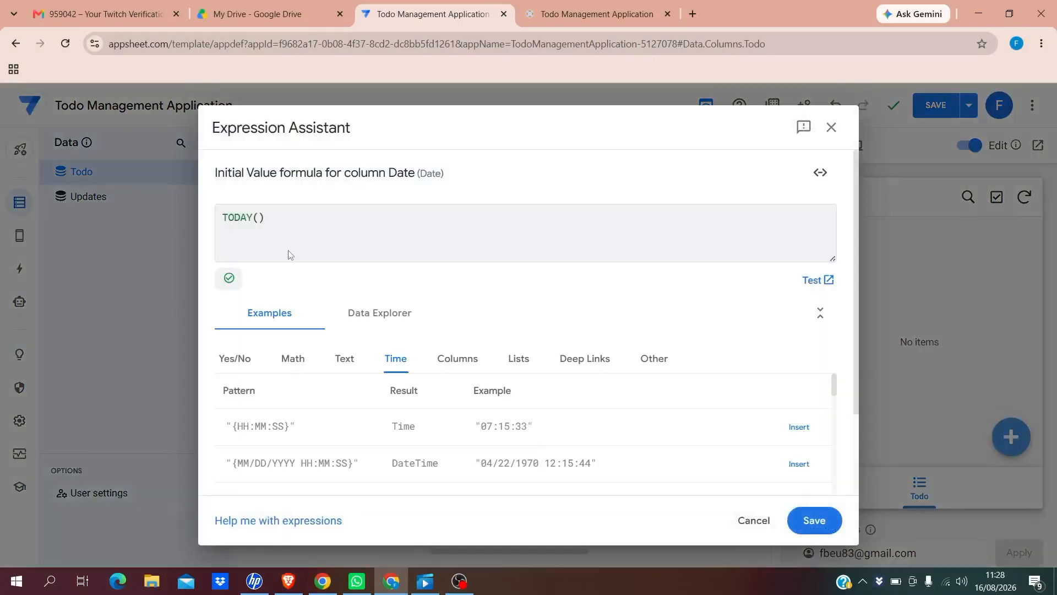
left_click_drag(271, 217, 200, 222)
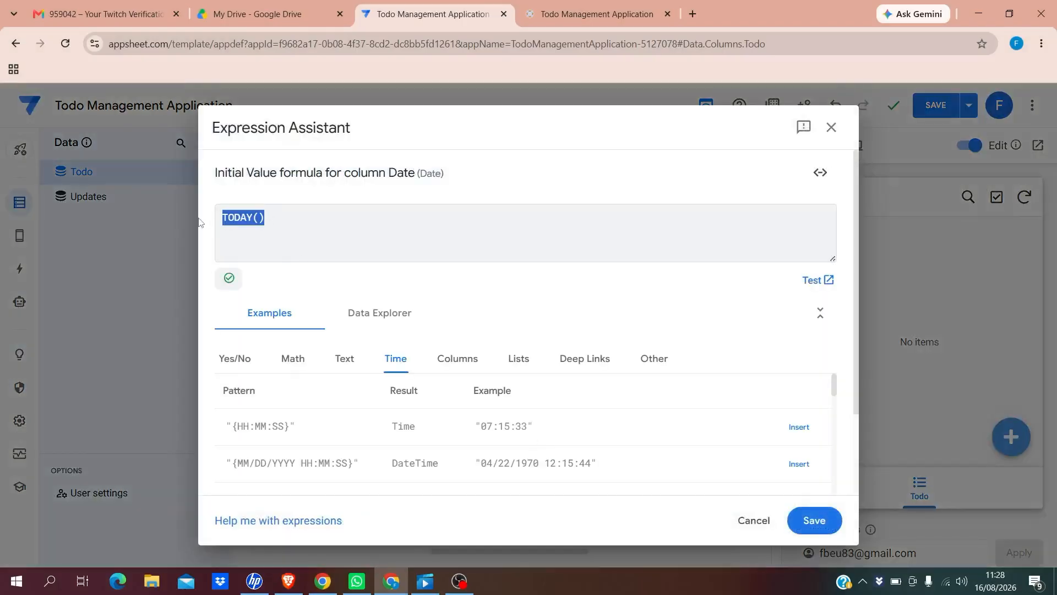
left_click(276, 218)
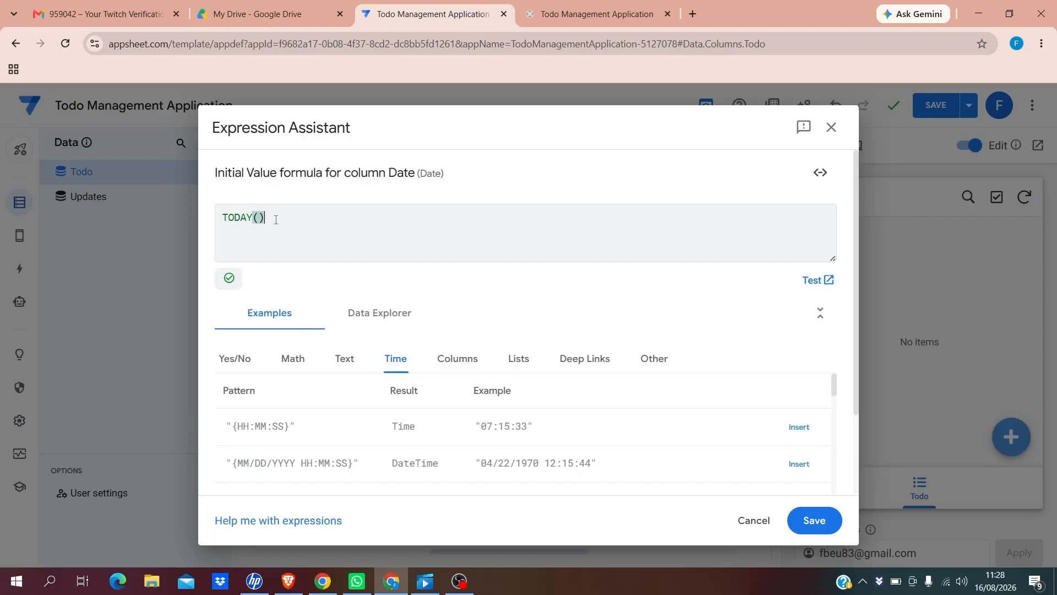
double_click(232, 217)
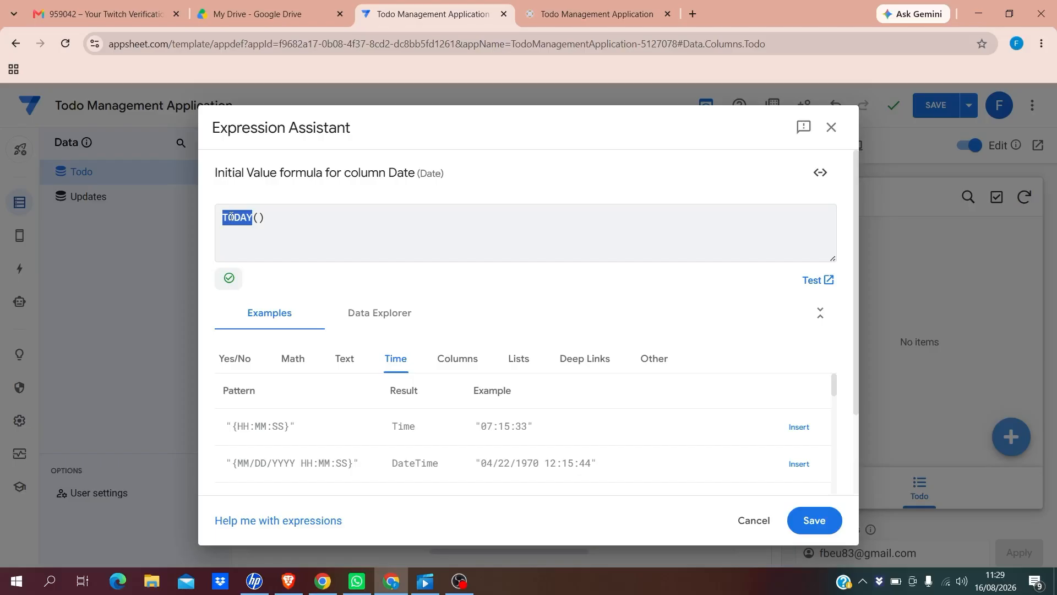
left_click(268, 222)
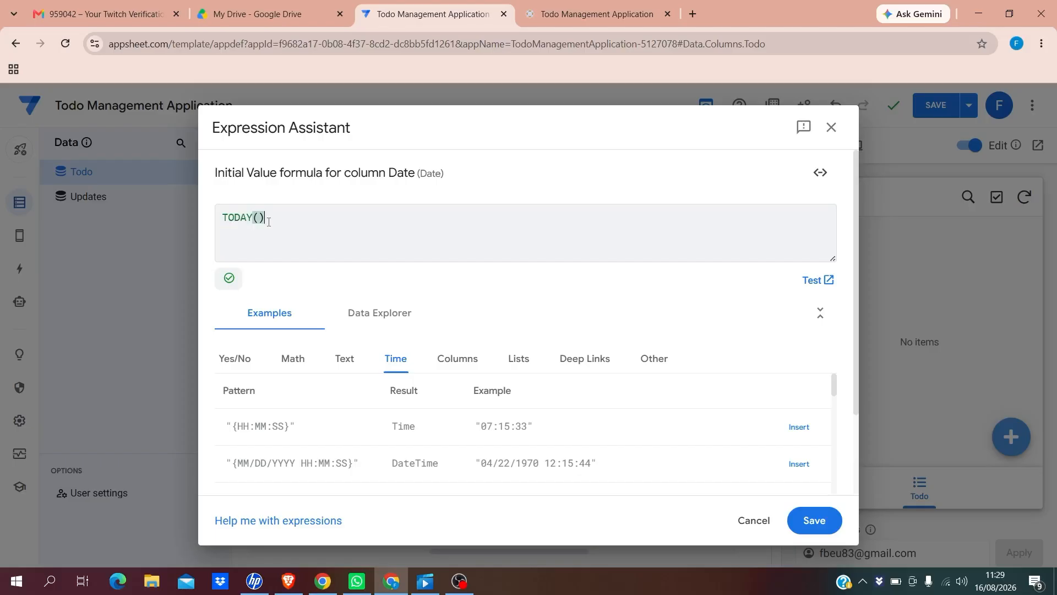
left_click(811, 519)
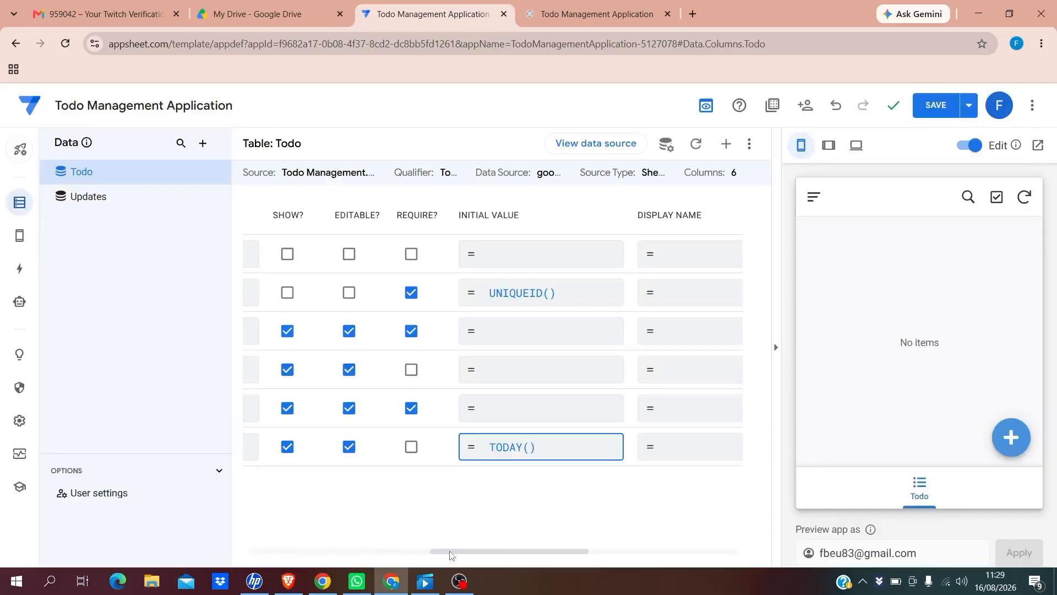
In the Updates table columns, uncheck SHOW? and EDITABLE? for UpdateID
left_click_drag(450, 554, 248, 540)
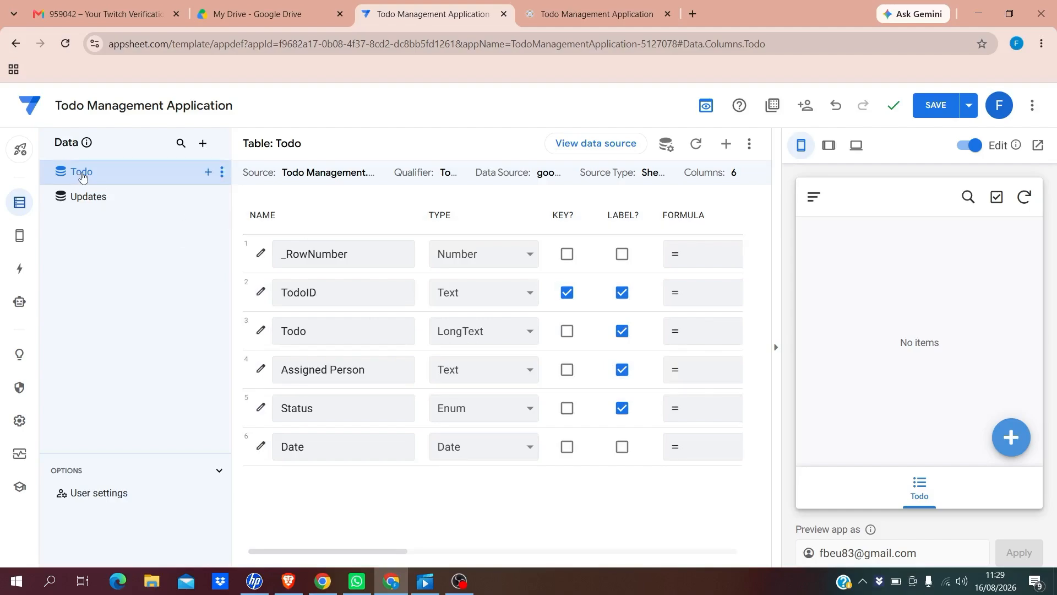
left_click(88, 202)
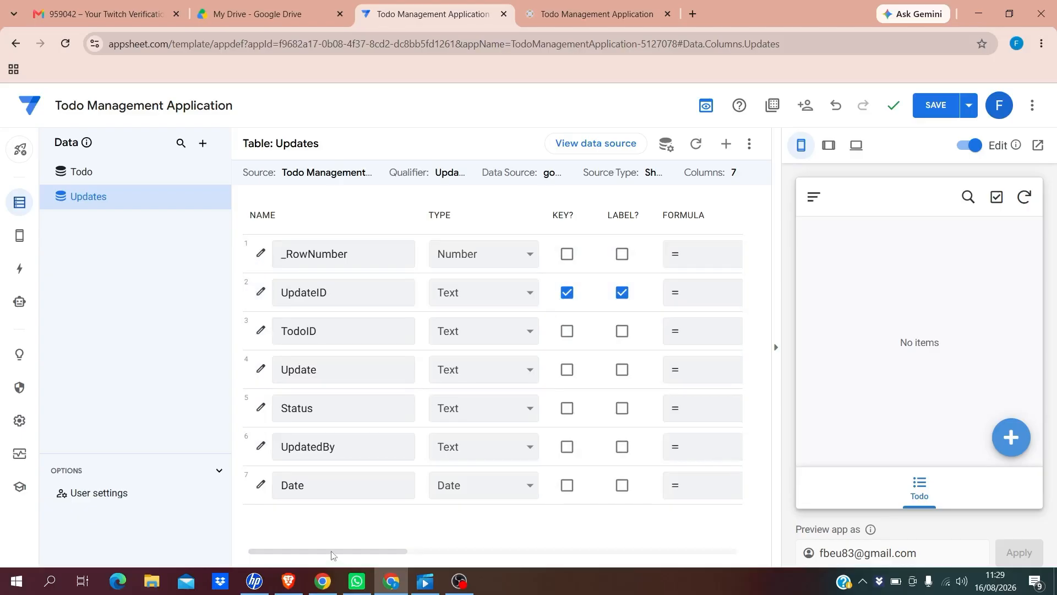
left_click_drag(331, 552, 445, 552)
left_click(500, 292)
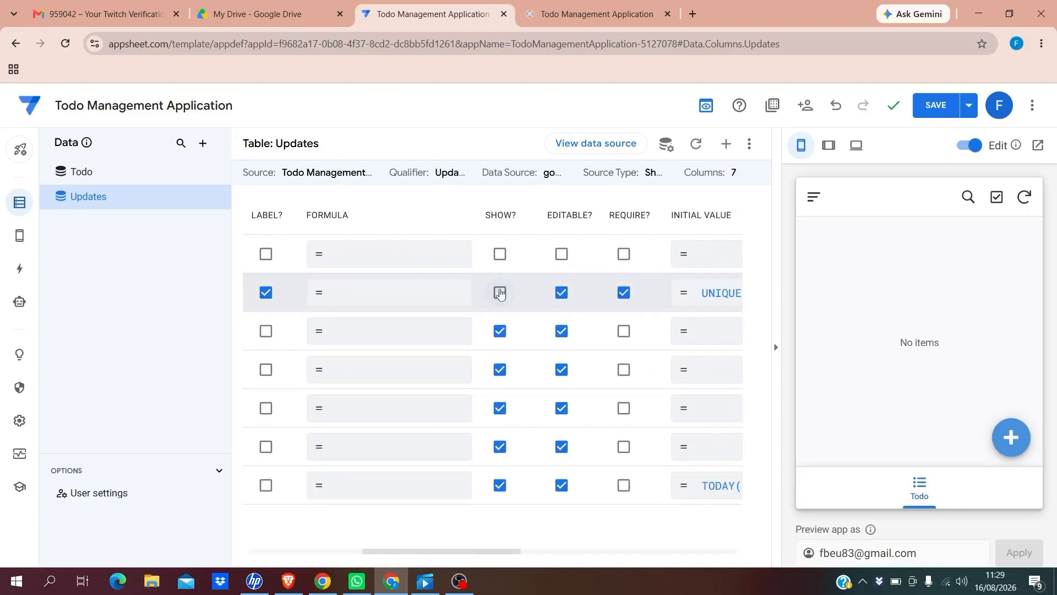
left_click(562, 293)
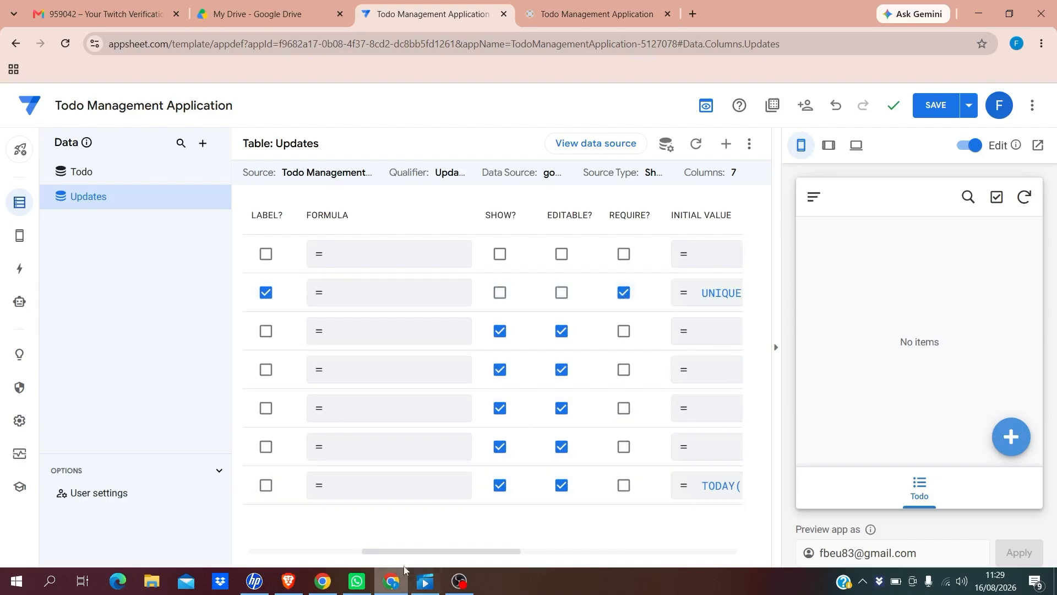
left_click_drag(400, 554, 238, 527)
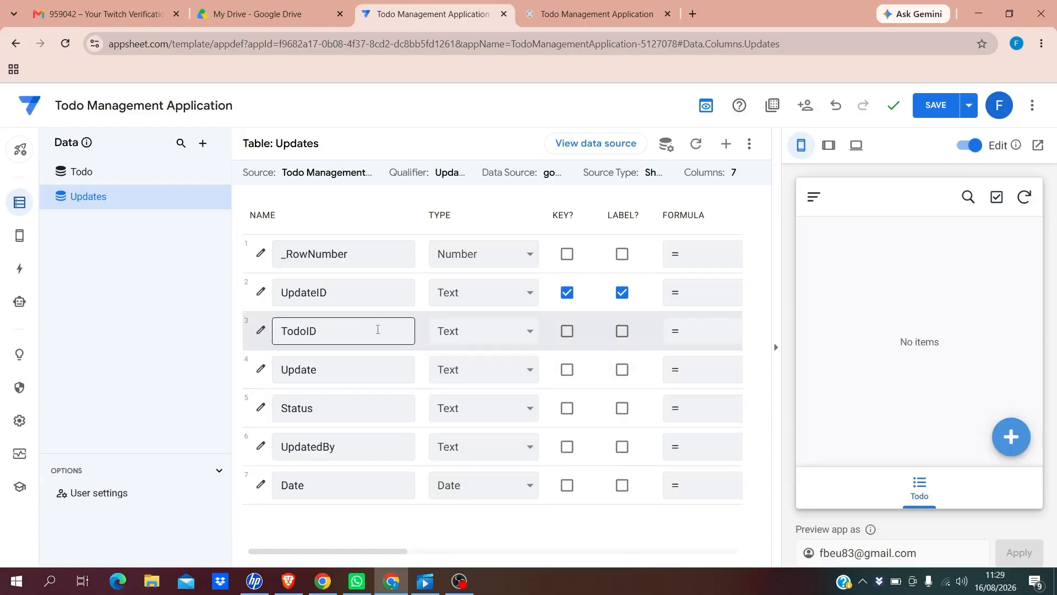
Set Updates' TodoID to type Ref, source table Todo, with 'Is a part of?' ticked
left_click(529, 333)
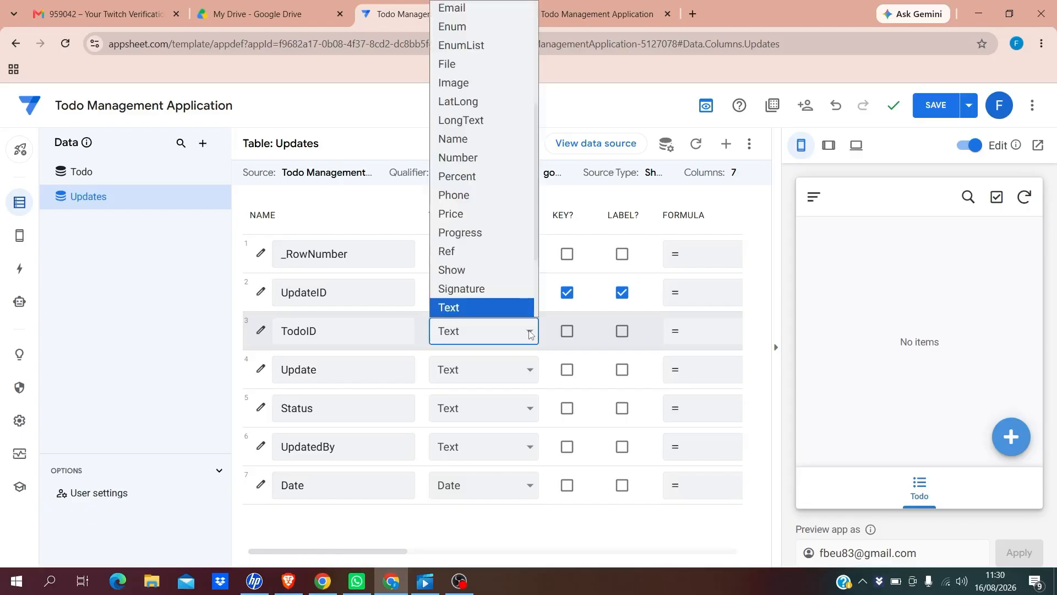
left_click(467, 252)
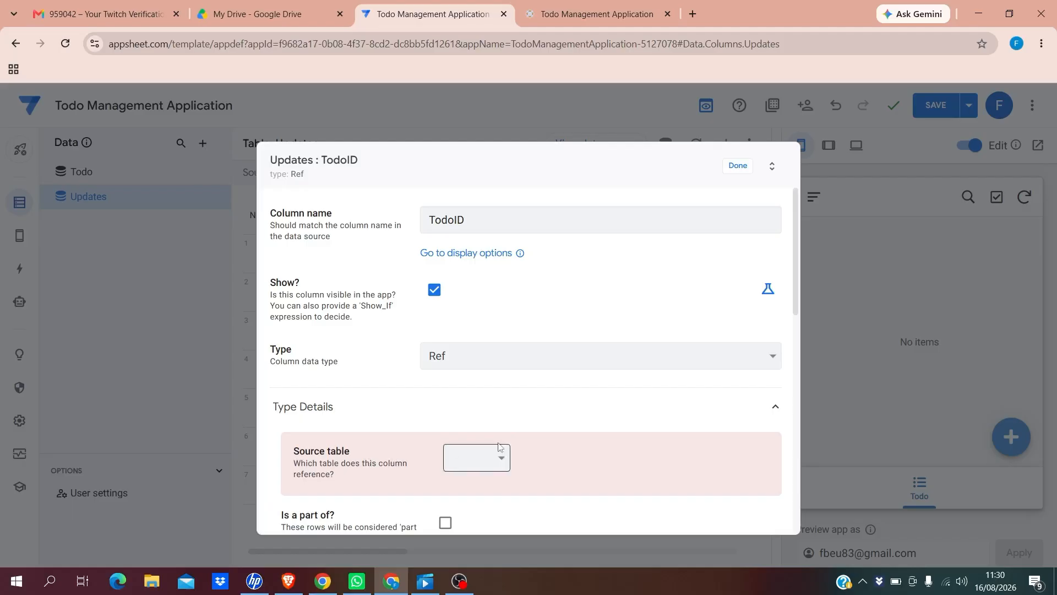
left_click(502, 461)
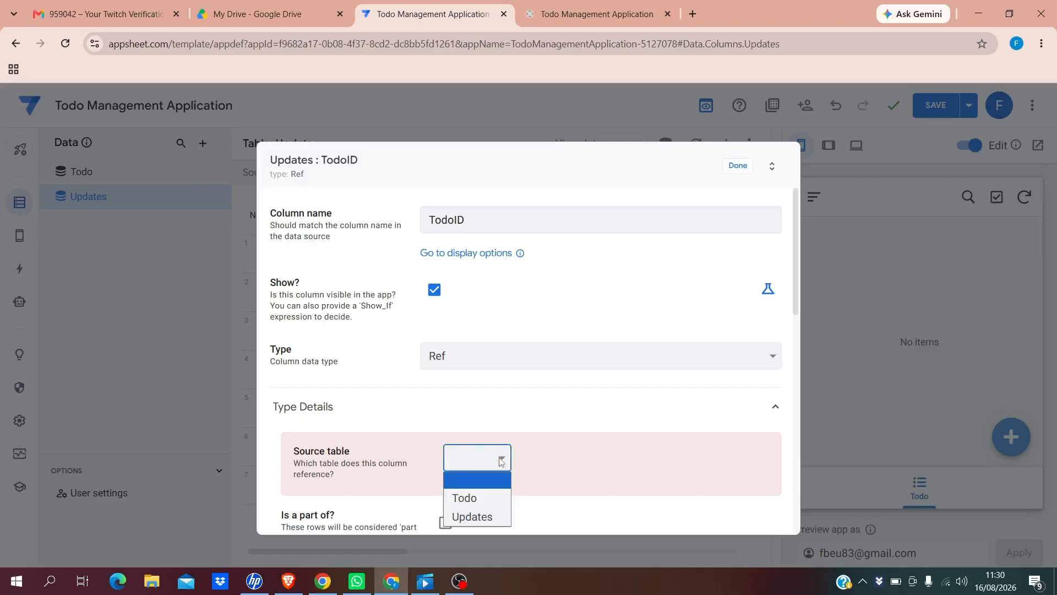
left_click(463, 498)
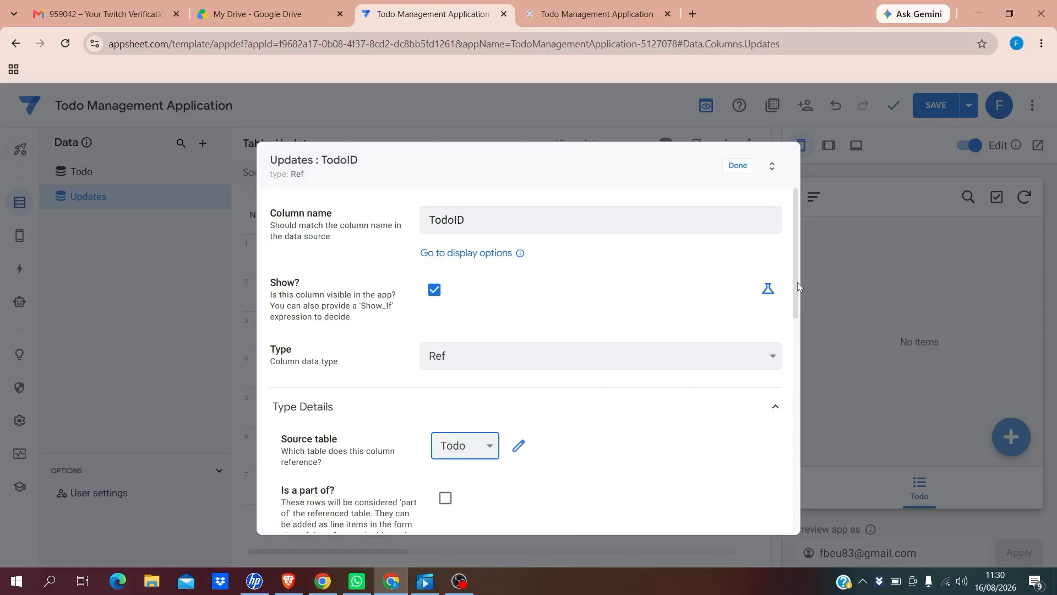
left_click_drag(798, 285, 799, 334)
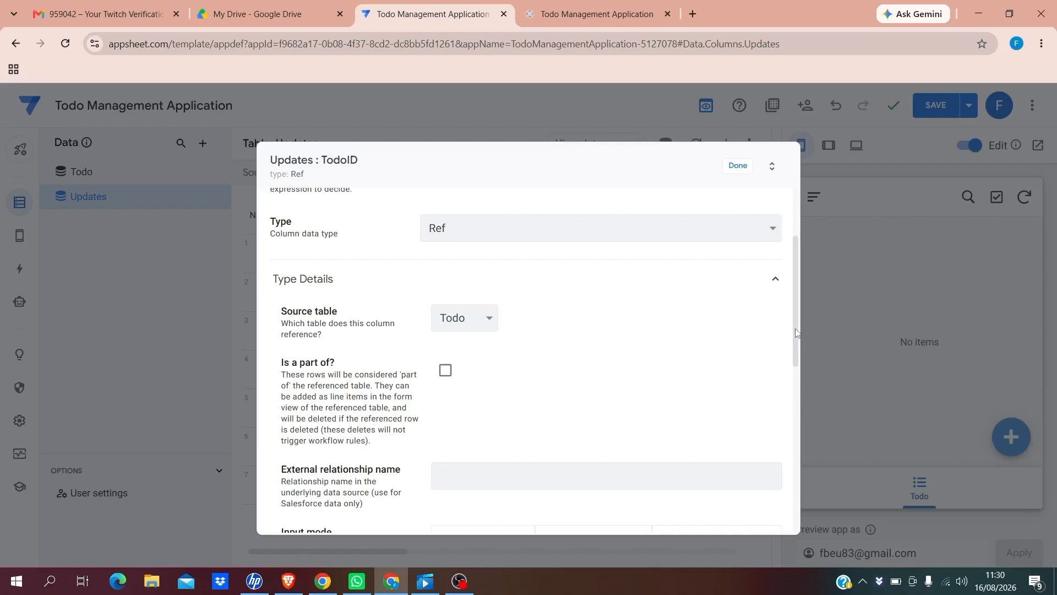
left_click_drag(795, 332, 797, 345)
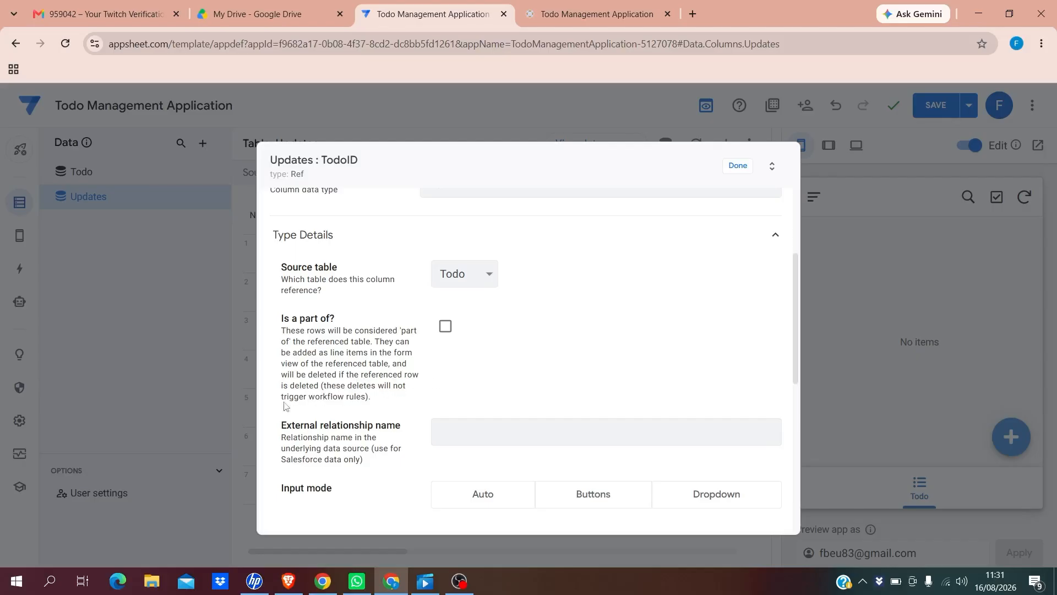
left_click(445, 327)
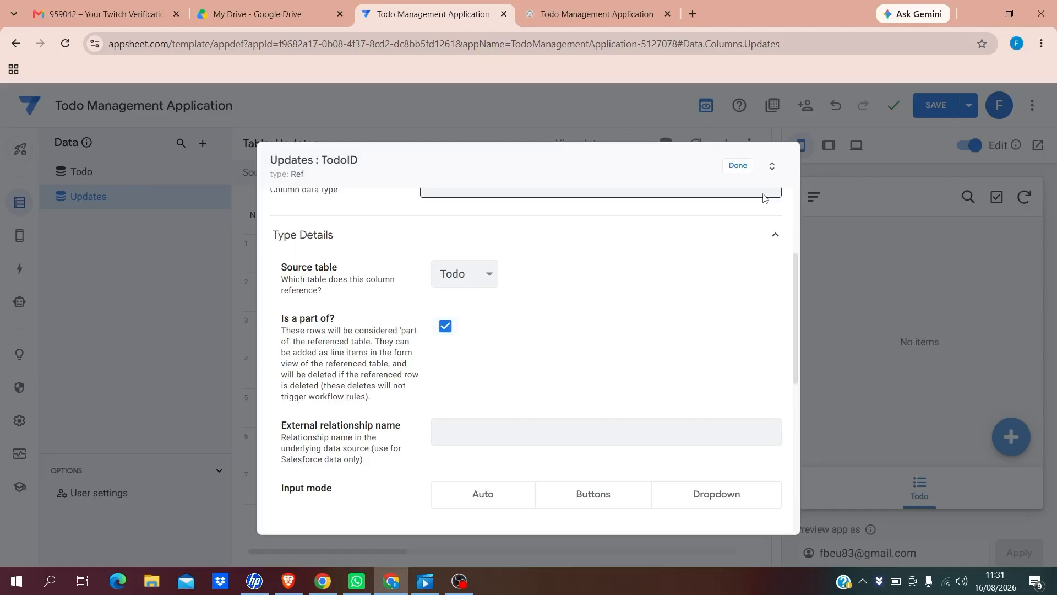
left_click(738, 167)
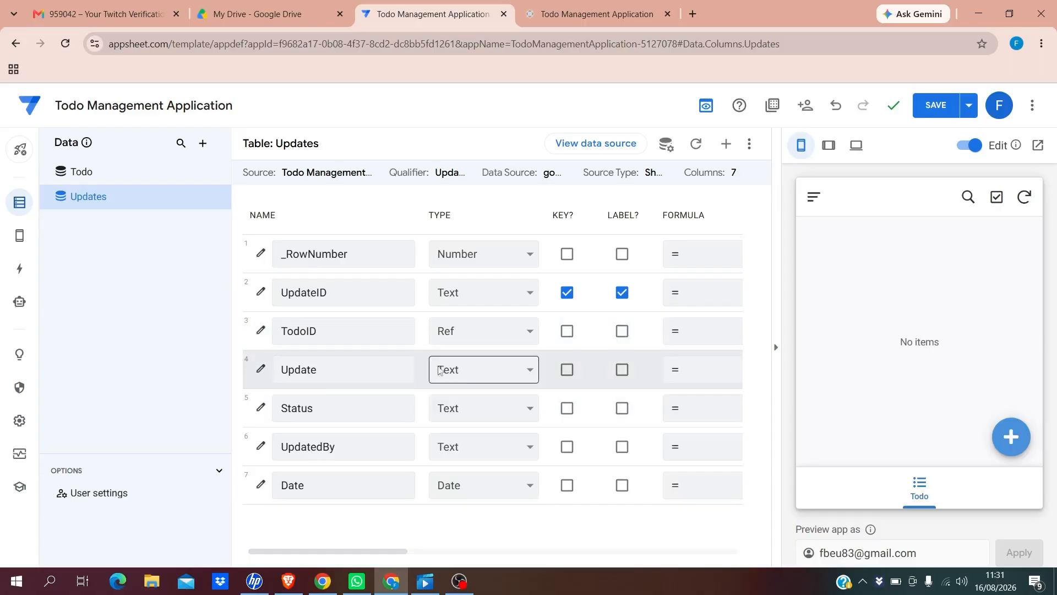
Make Update a LongText label column and change Status's type to Enum
left_click(531, 373)
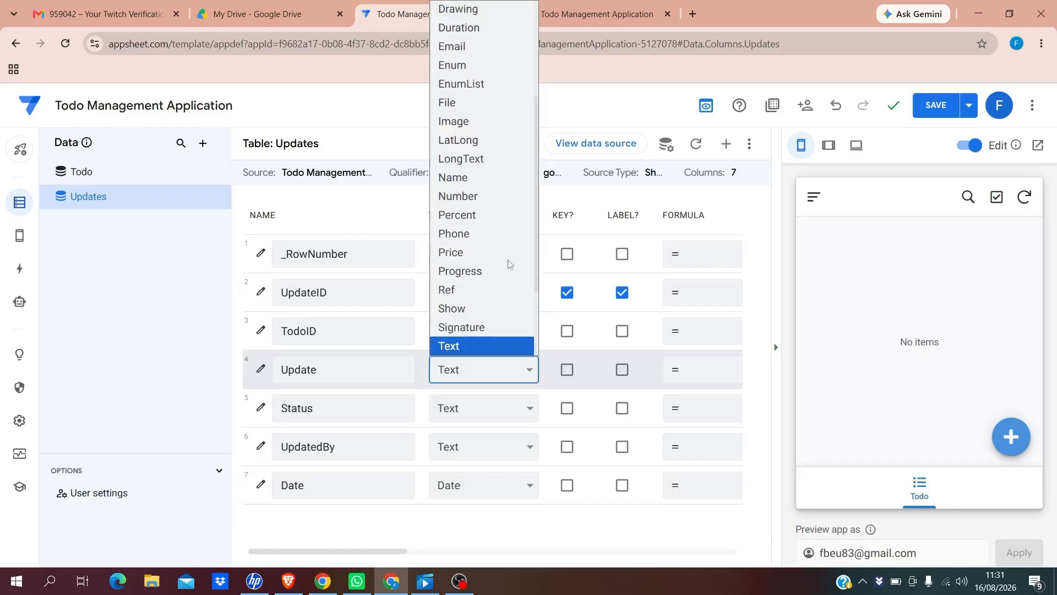
left_click(474, 159)
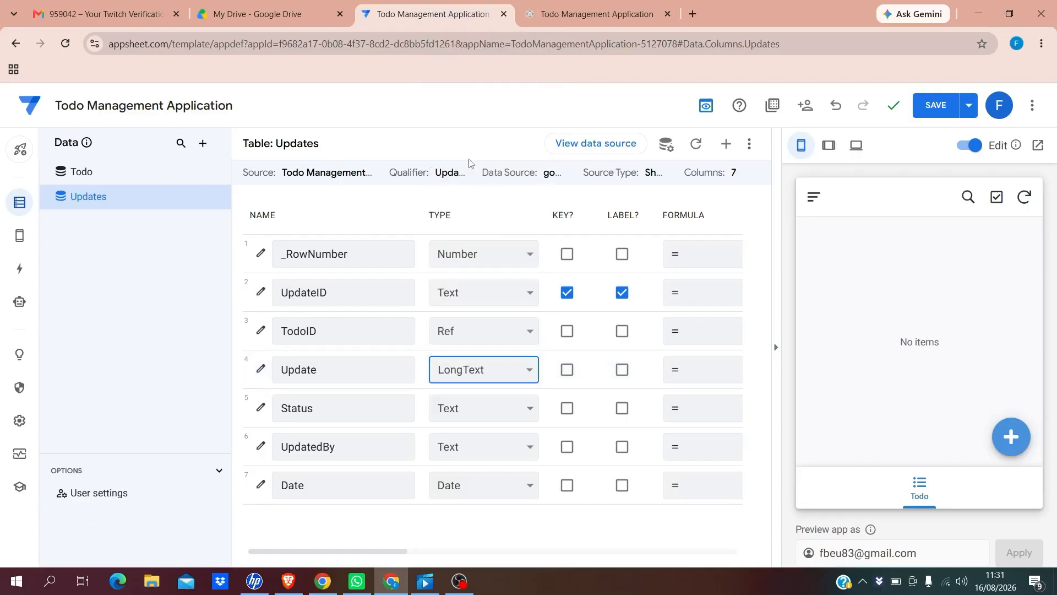
left_click(623, 371)
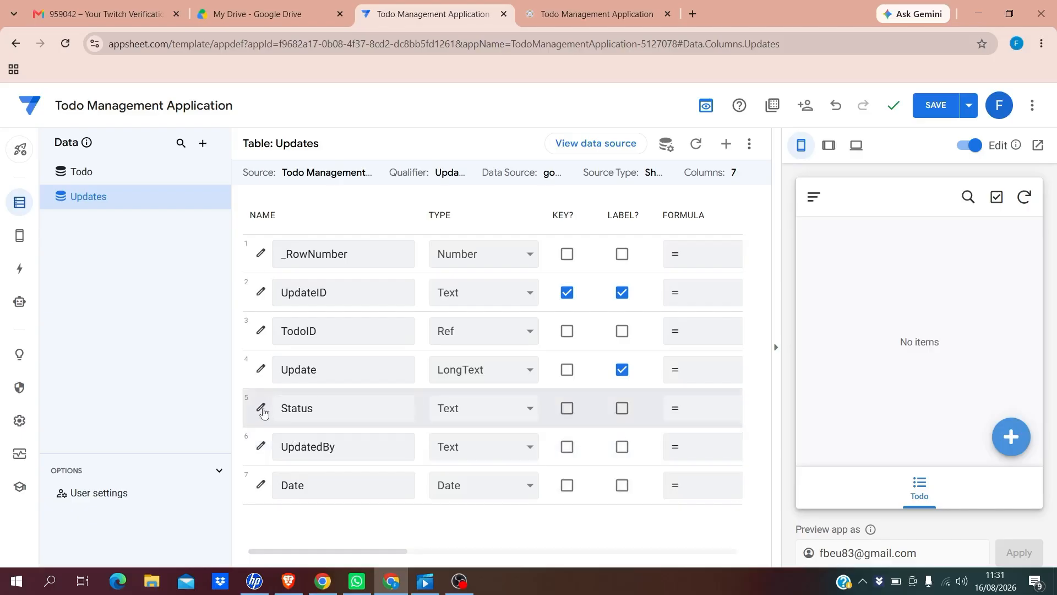
left_click(531, 411)
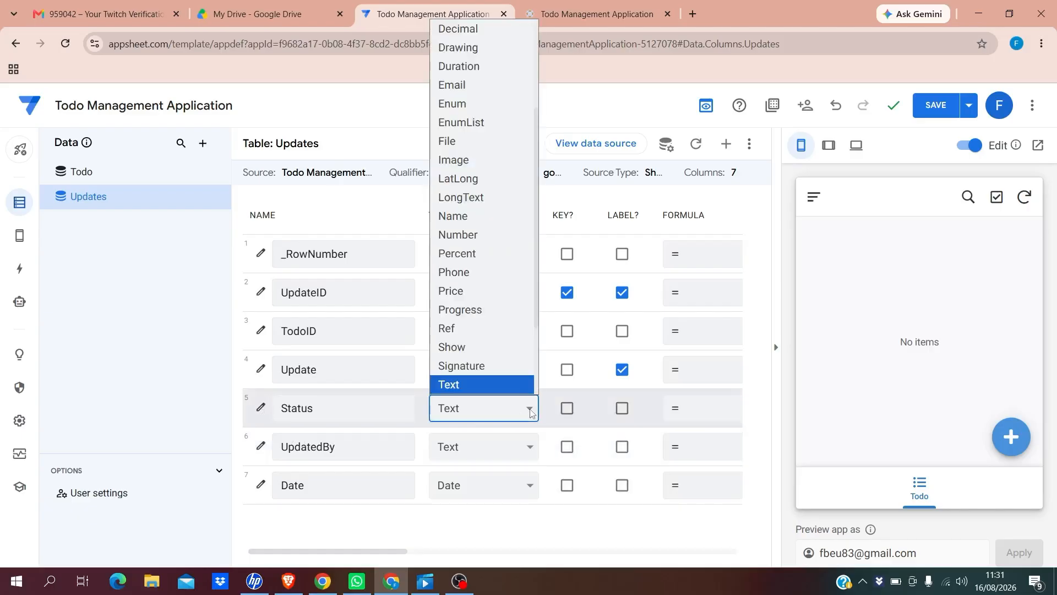
left_click(460, 110)
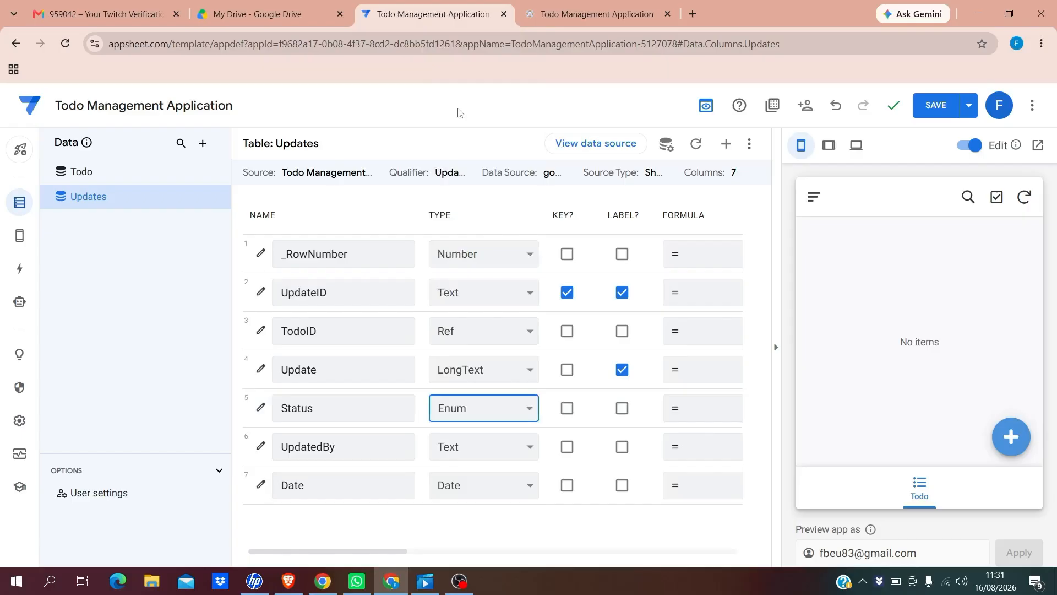
Add Pending, Started and Ongoing as the Status column's first allowed values
left_click(261, 409)
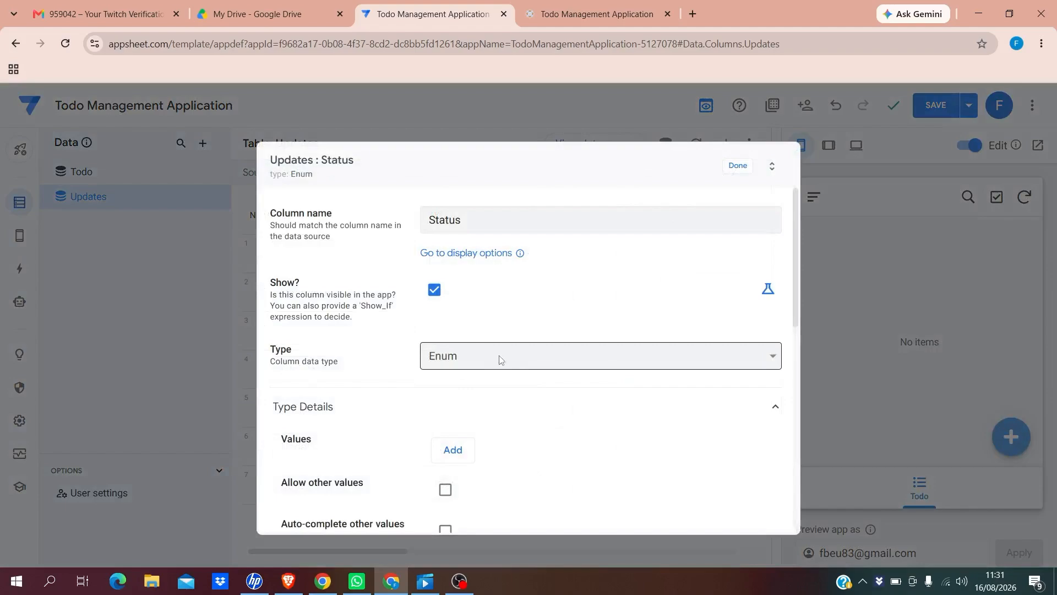
left_click(451, 450)
left_click(464, 452)
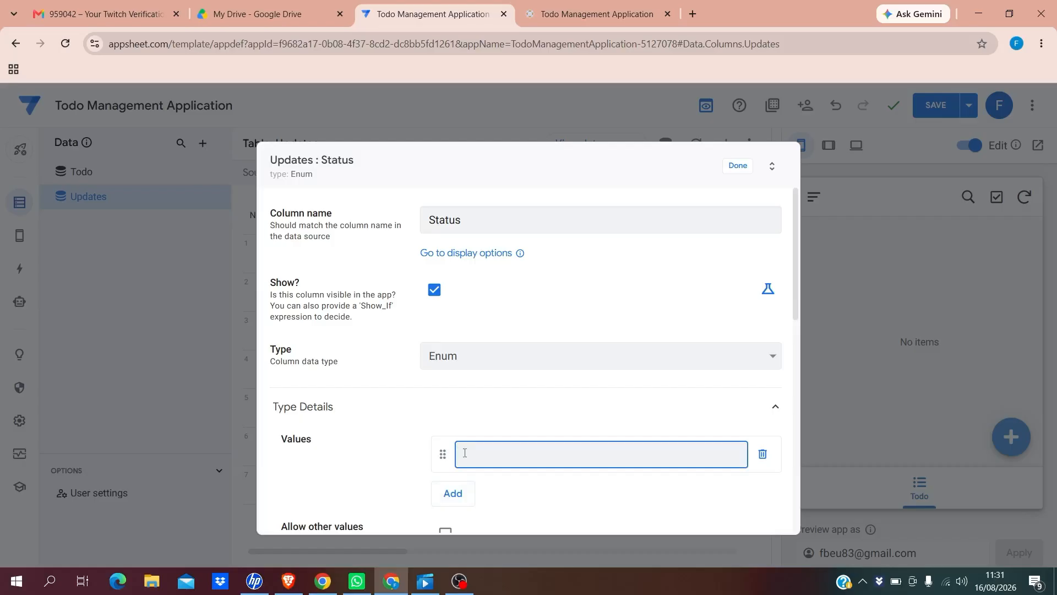
type("Pending")
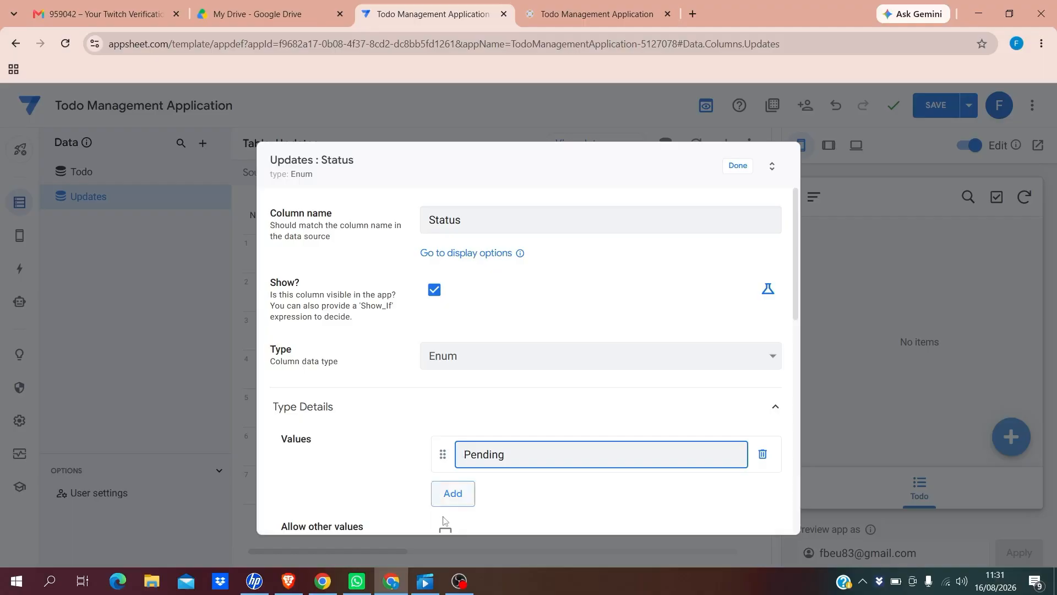
left_click(450, 492)
left_click(477, 494)
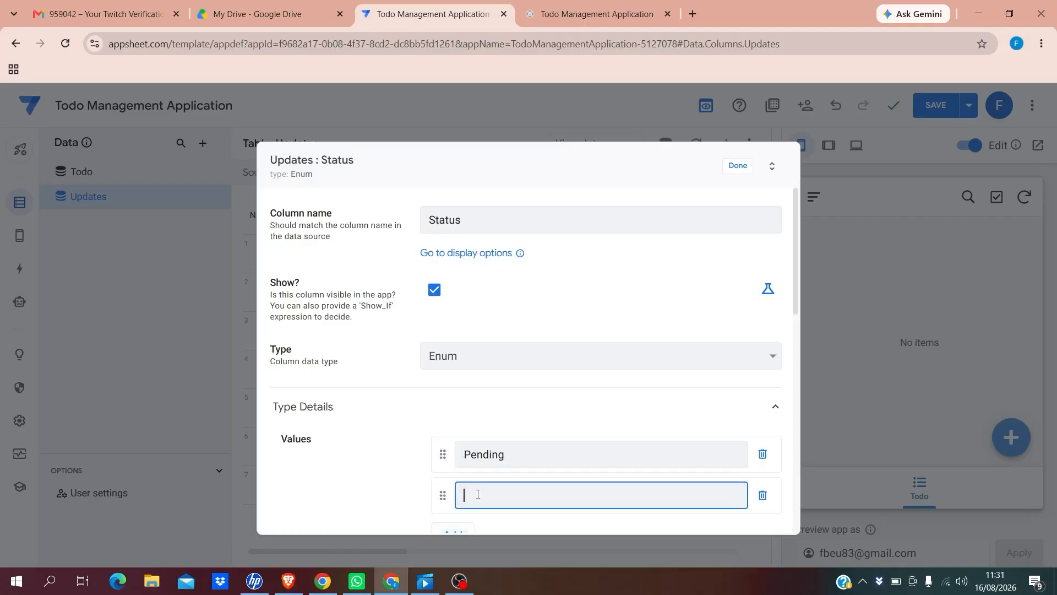
type("Started")
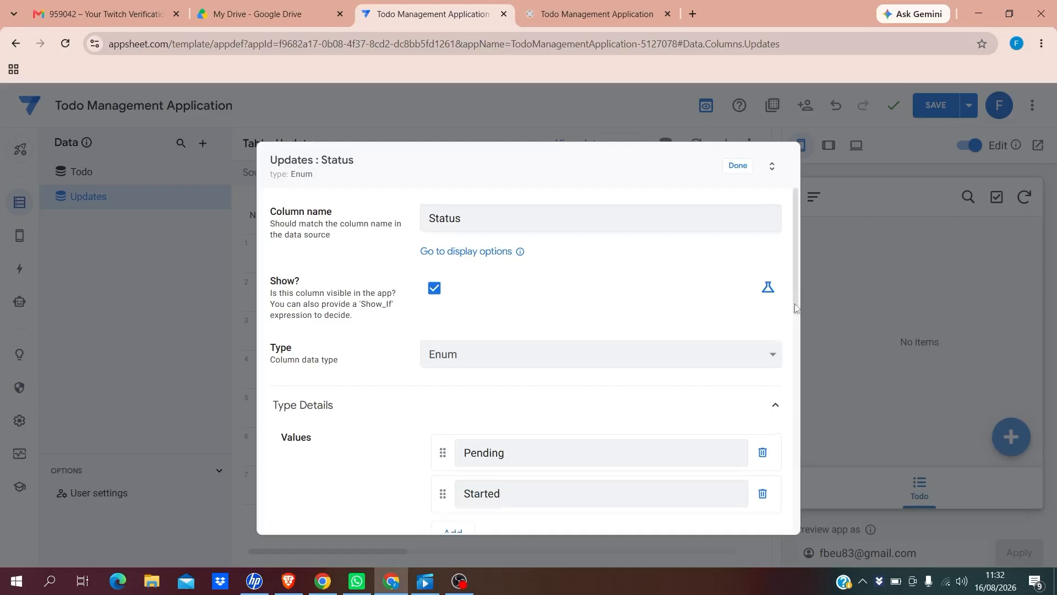
left_click_drag(796, 300, 796, 369)
left_click(451, 338)
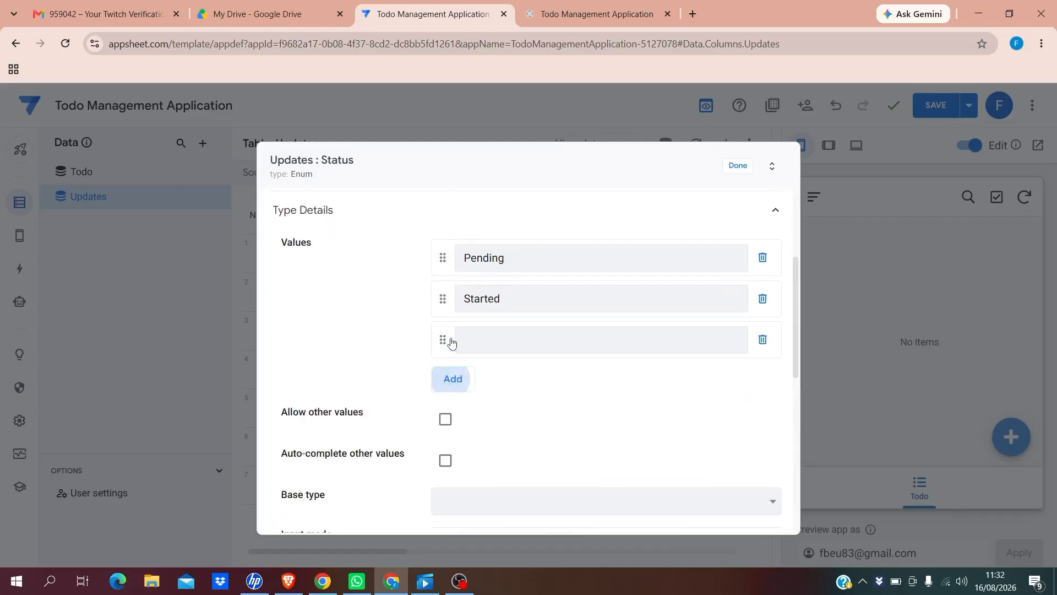
left_click(461, 341)
type("On")
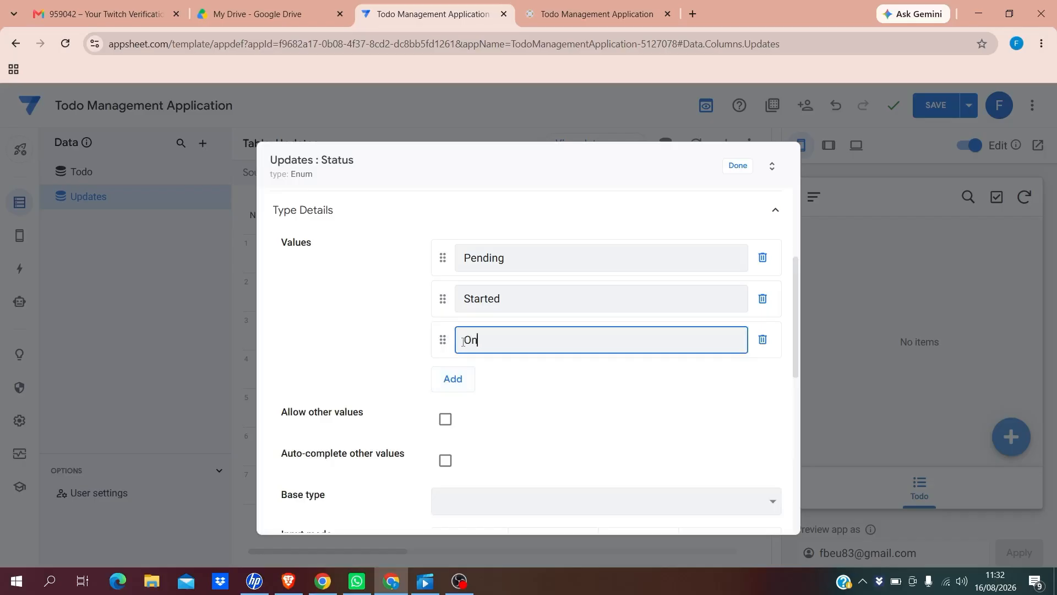
type("going")
Add Suspended, Cancelled and Completed as further Status values
left_click(454, 380)
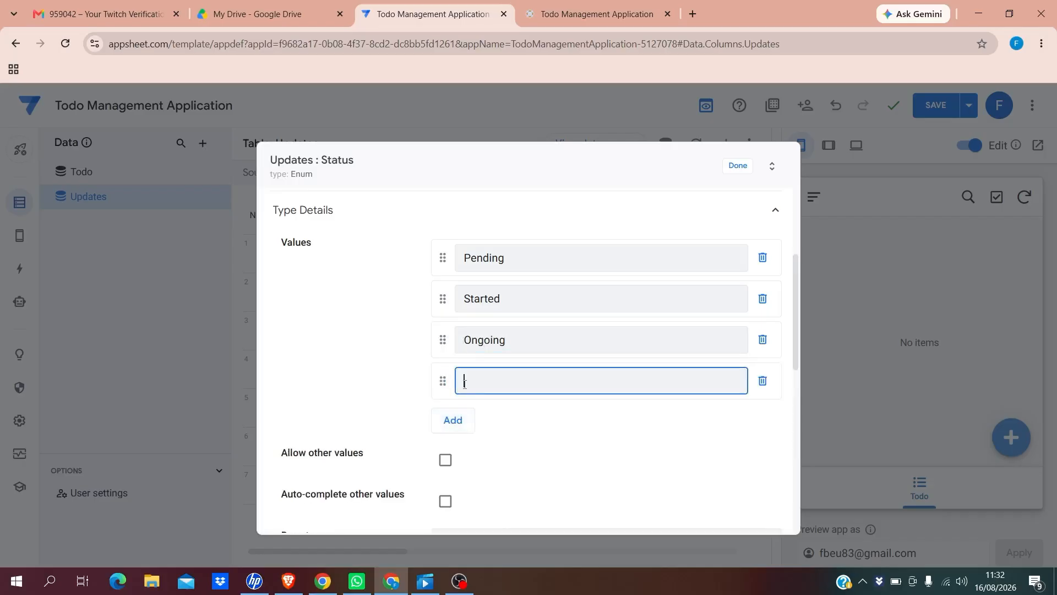
type("Suspended")
left_click(455, 421)
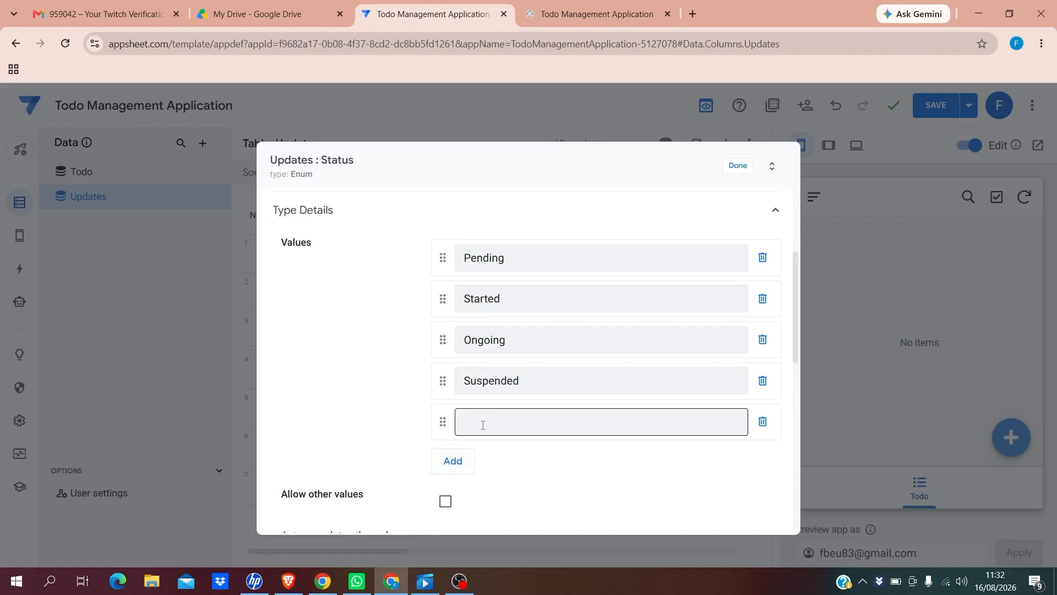
left_click(482, 425)
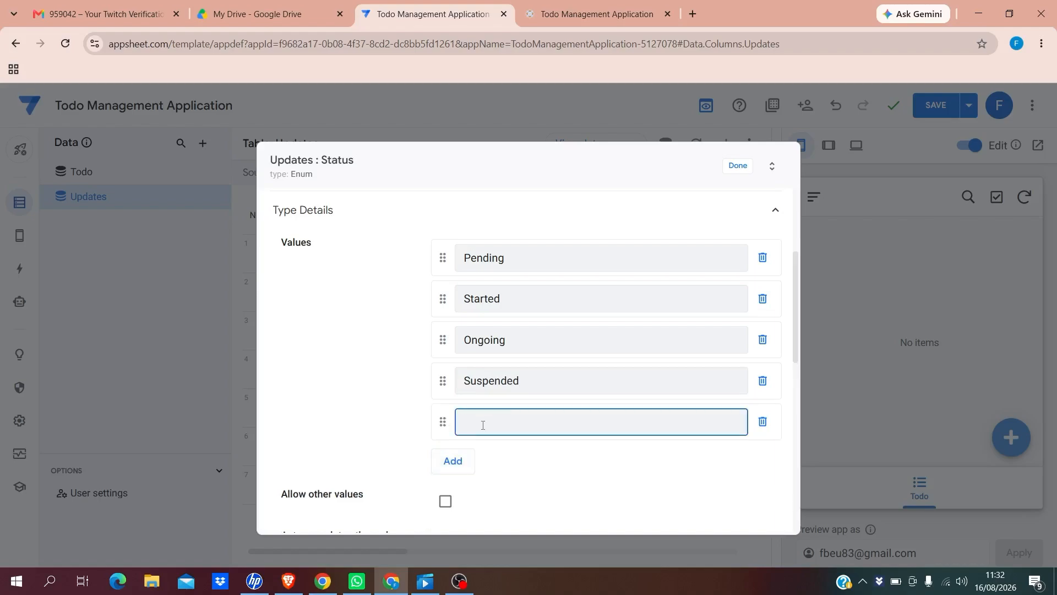
type("Cancelled")
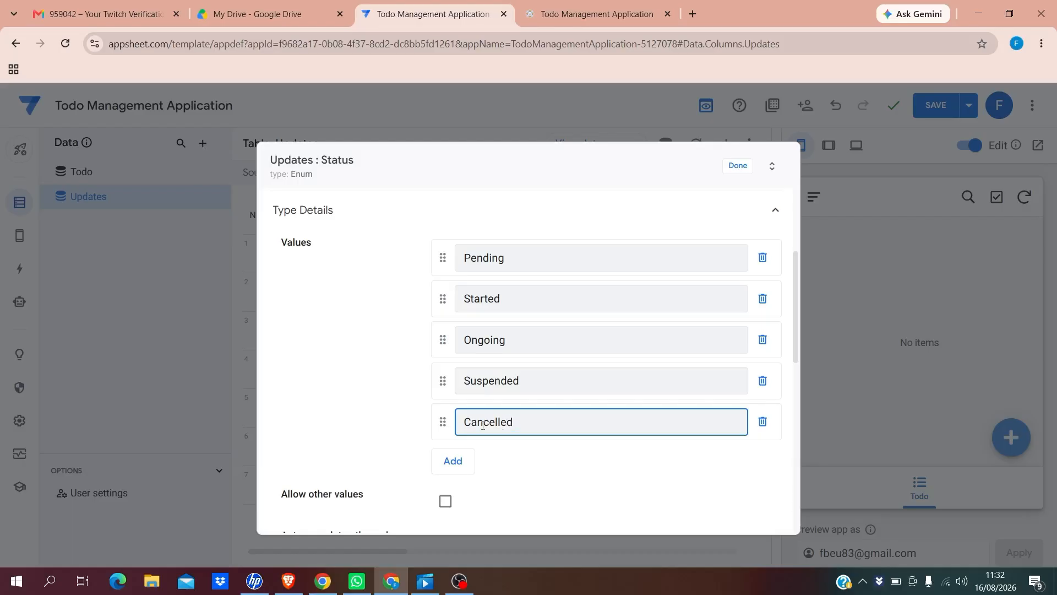
left_click(451, 461)
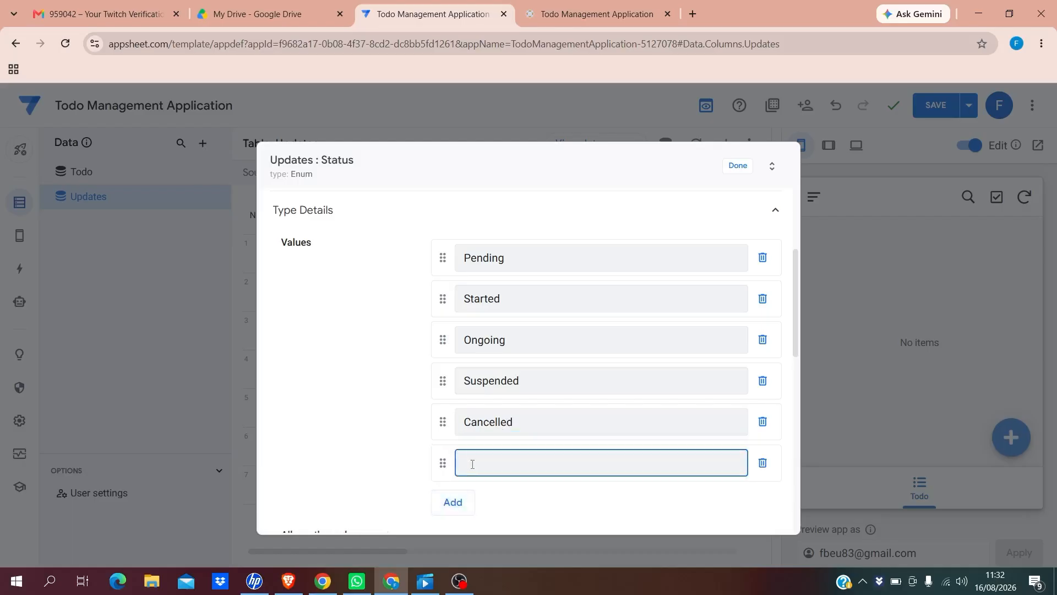
type("Completed")
left_click_drag(796, 317, 751, 170)
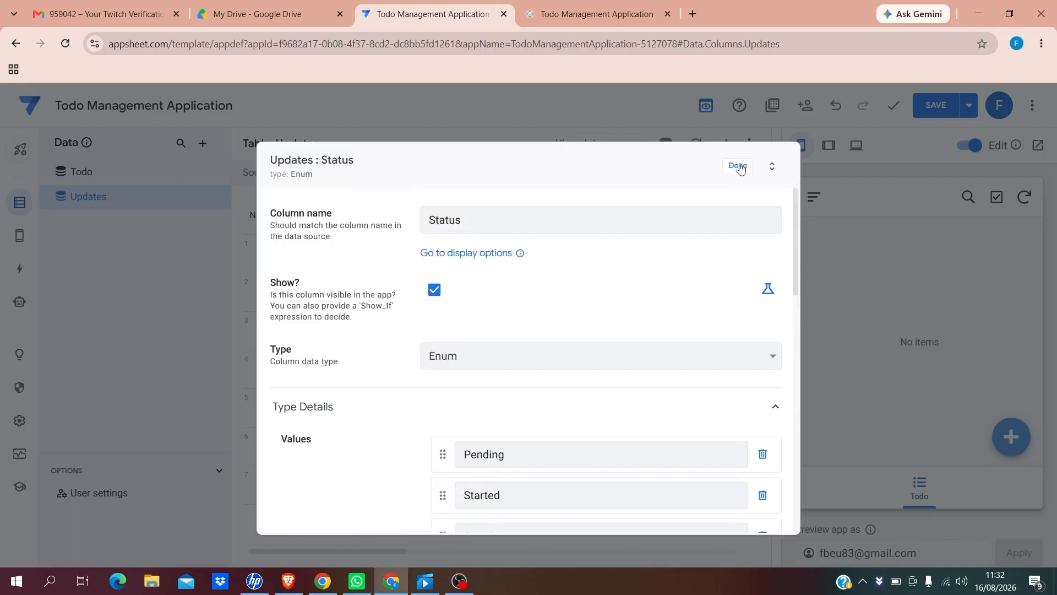
Finish the Status column and mark it as the Updates table's label
left_click(738, 165)
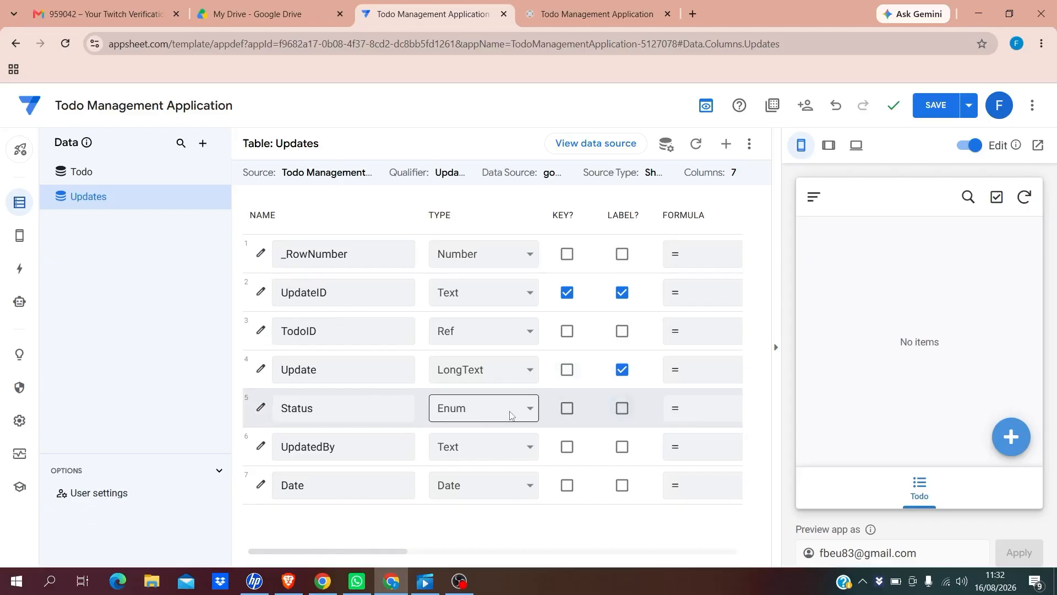
left_click(622, 411)
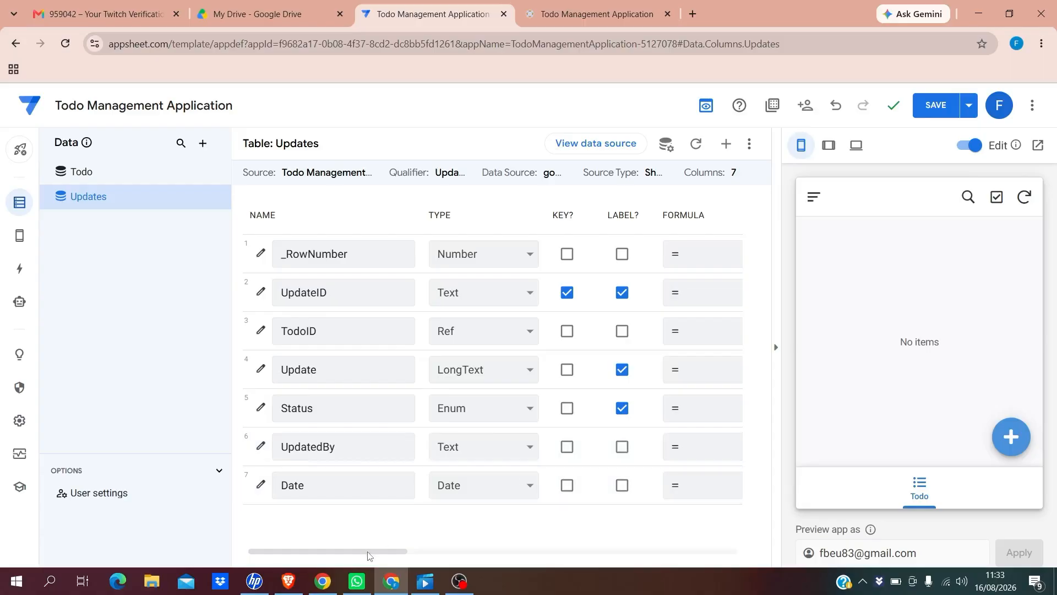
left_click_drag(368, 555, 539, 361)
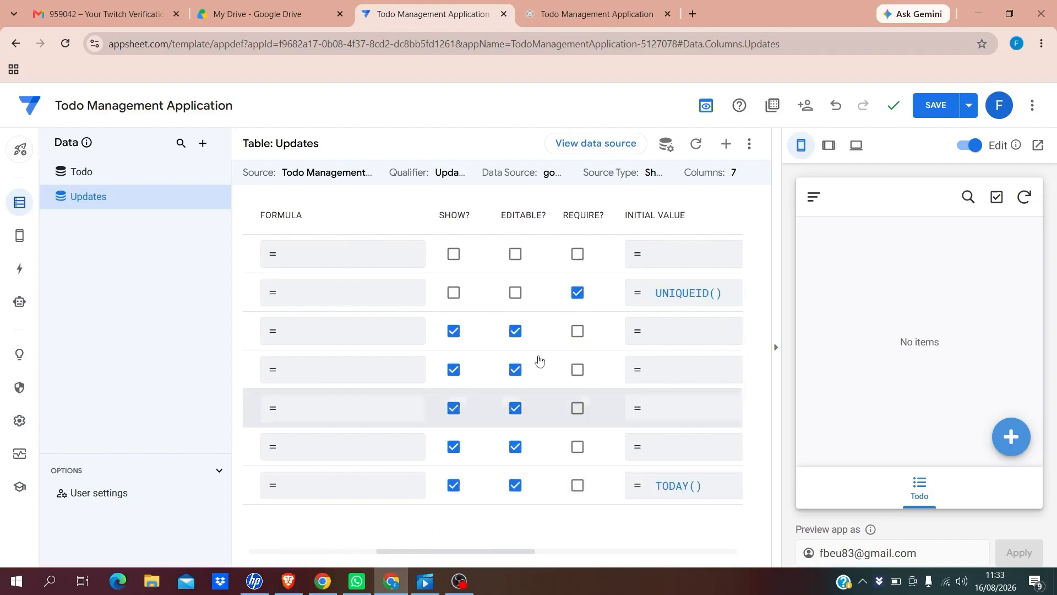
Make the Update, UpdatedBy and Status columns required
left_click(578, 369)
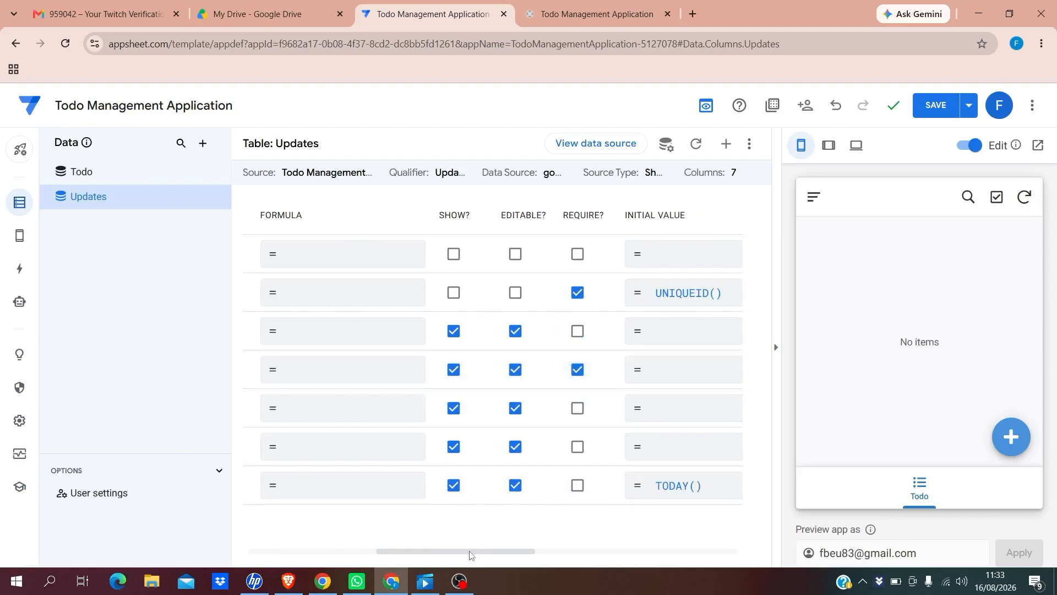
left_click_drag(471, 554, 443, 537)
left_click(657, 448)
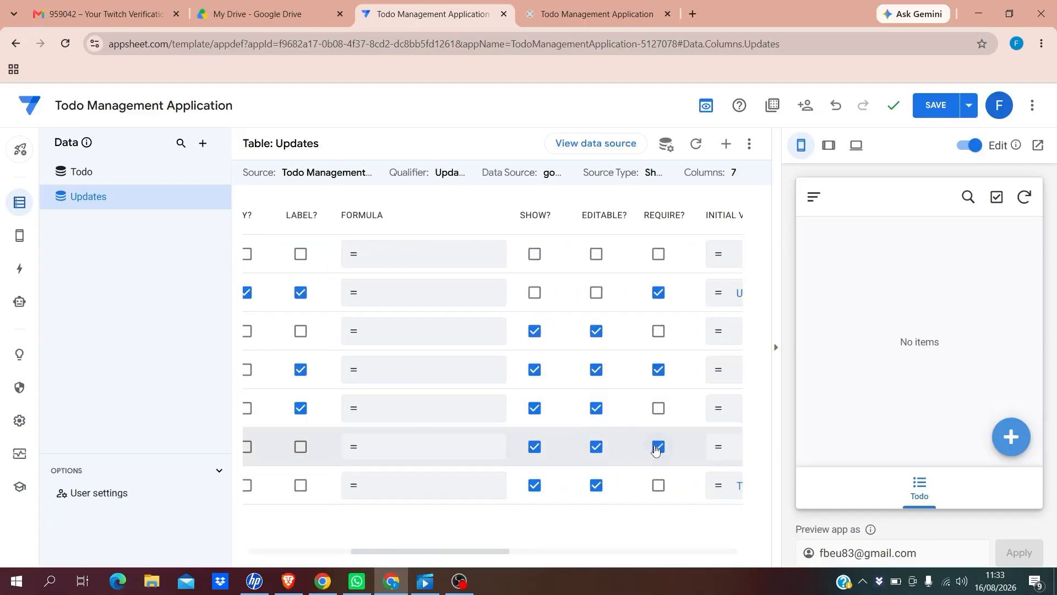
left_click_drag(444, 555, 483, 550)
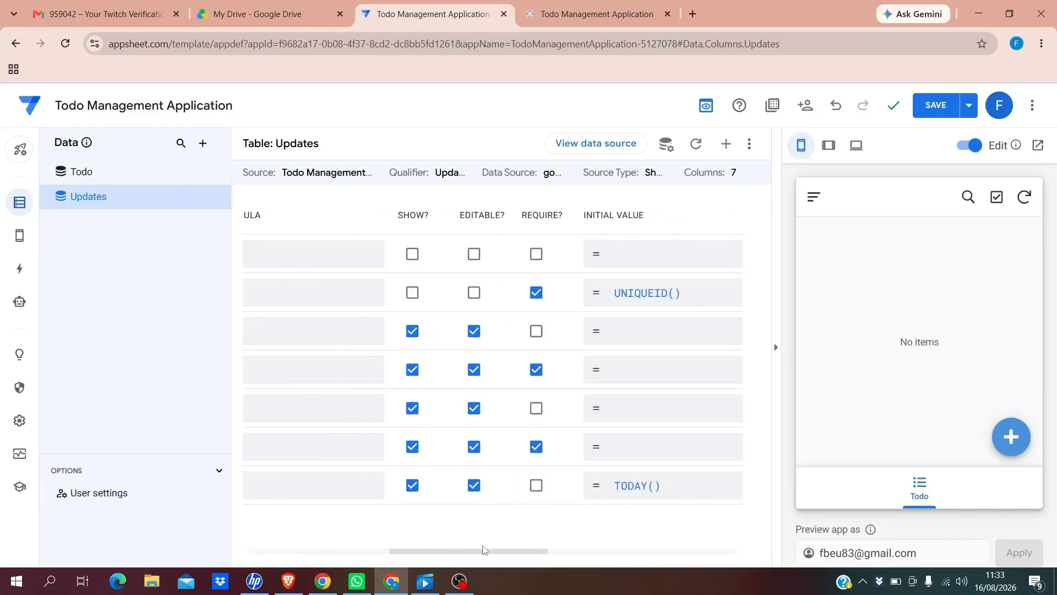
left_click(537, 408)
left_click_drag(410, 553, 260, 538)
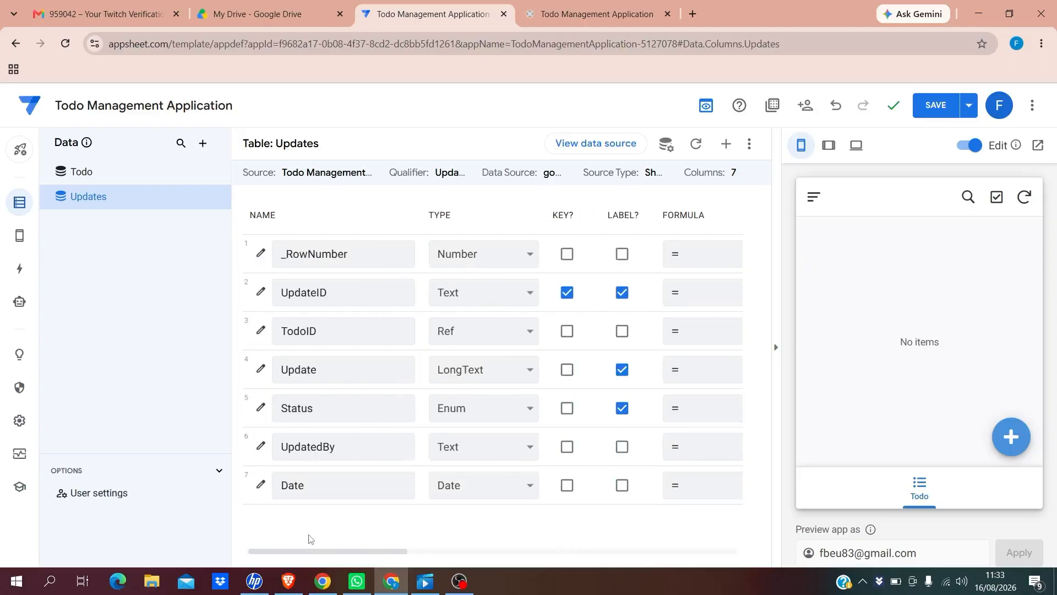
left_click(282, 485)
left_click_drag(377, 554, 534, 571)
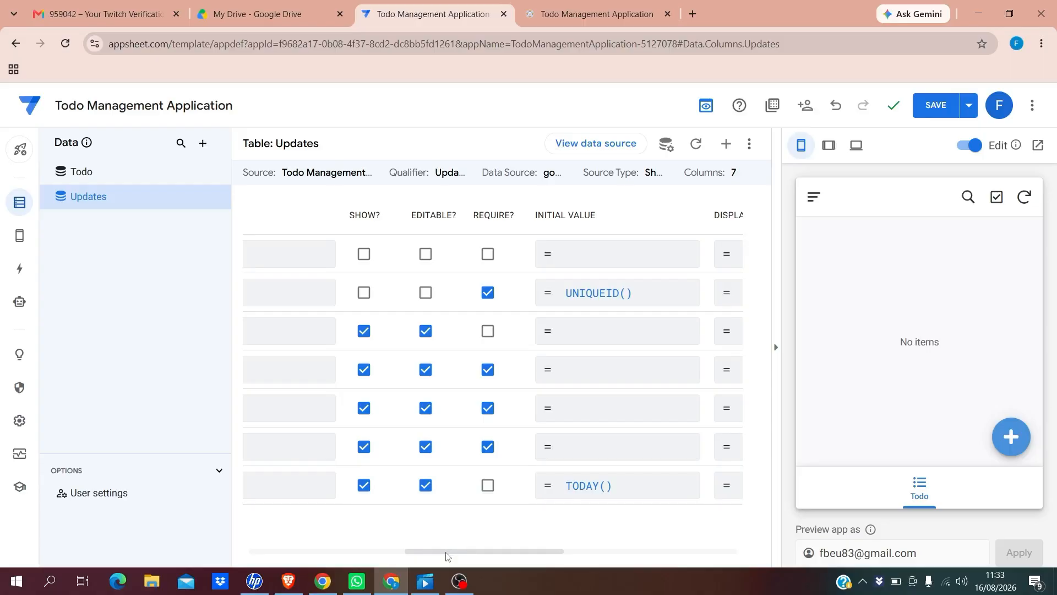
left_click_drag(446, 555, 369, 573)
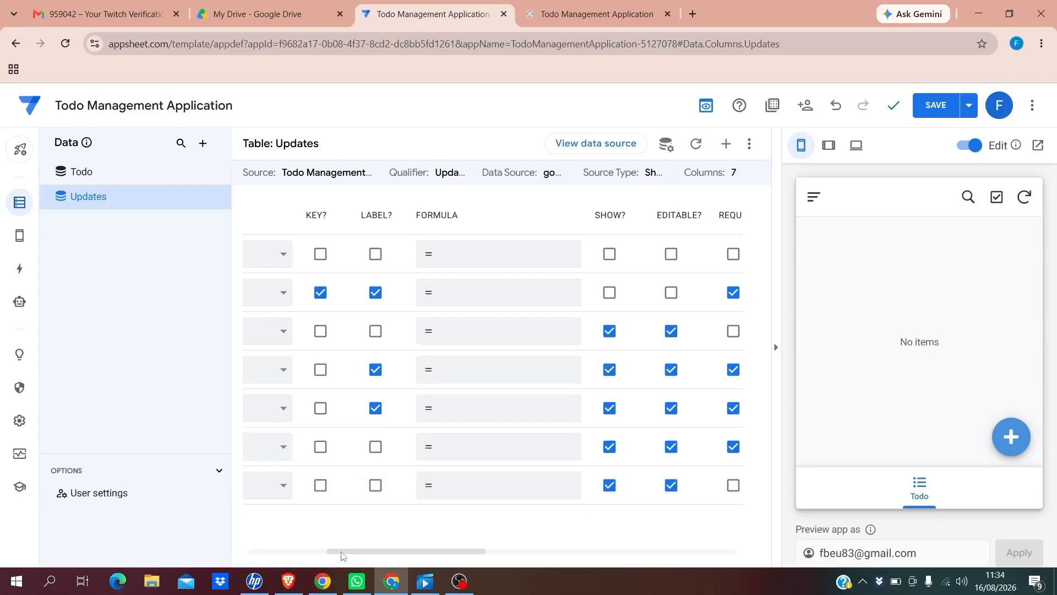
left_click_drag(342, 558, 247, 548)
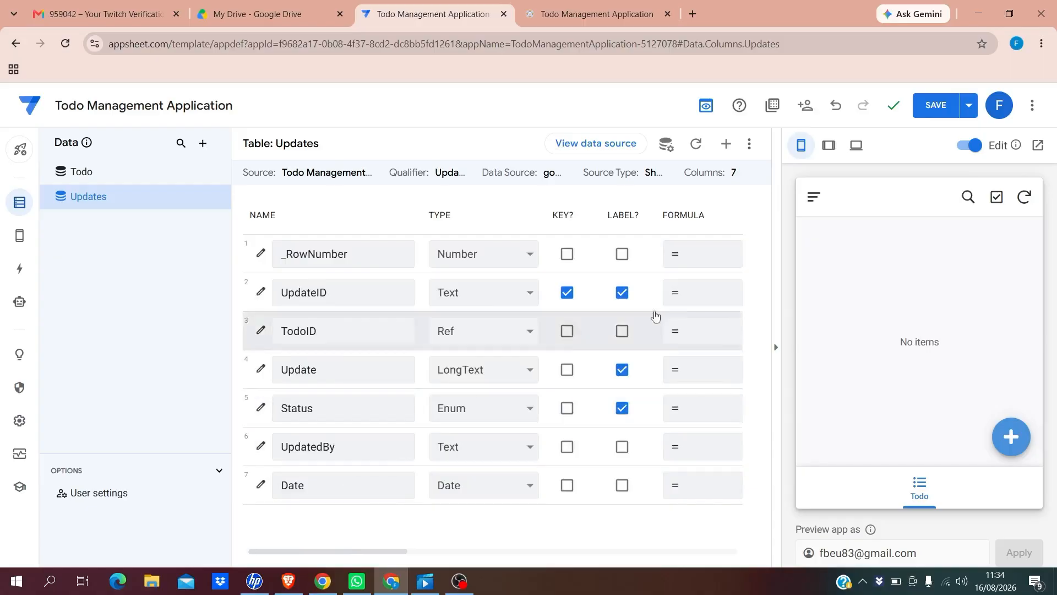
Save the app so the preview gains an Updates tab next to Todo
left_click(935, 111)
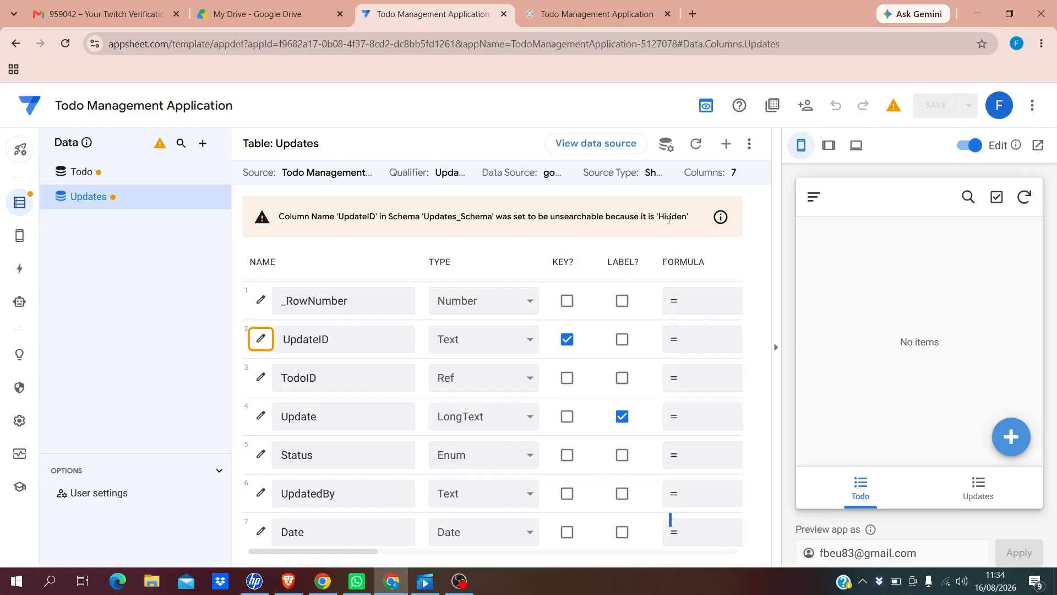
mouse_move(892, 199)
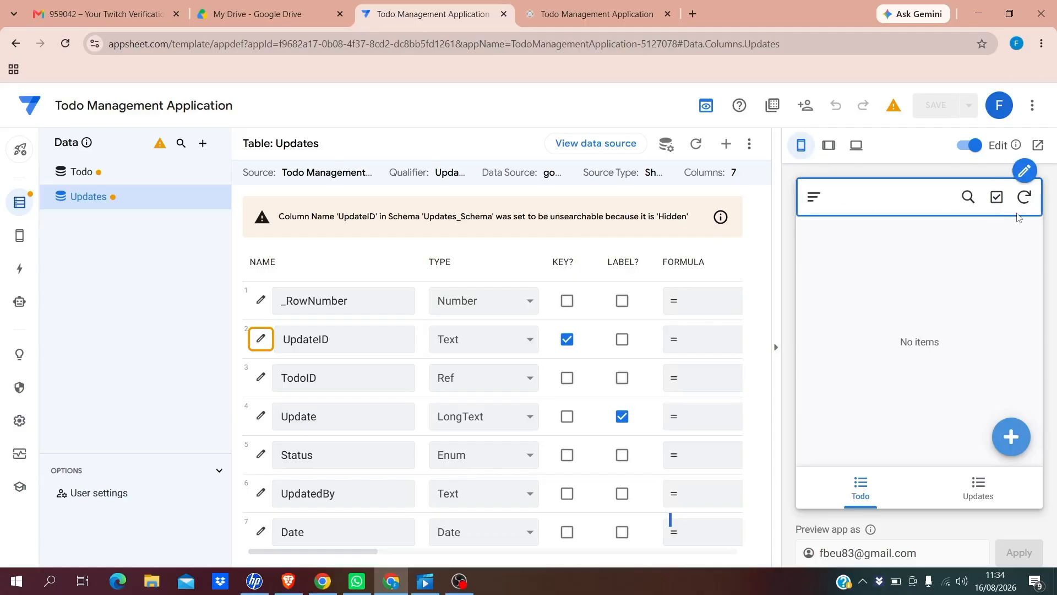
Check the live Todo app in a new browser tab, then return to the editor
left_click(1037, 146)
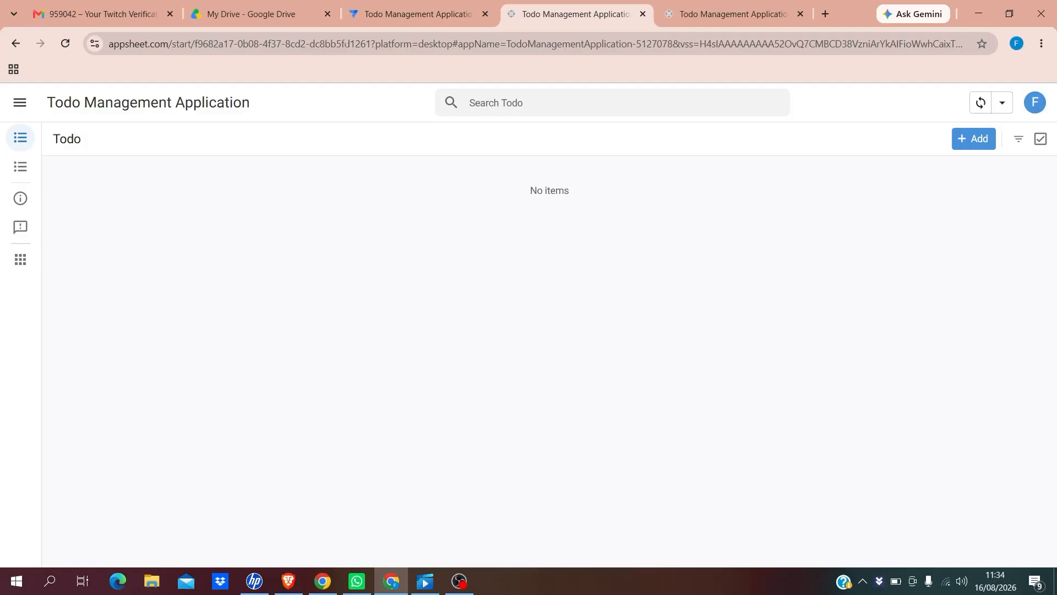
left_click(382, 16)
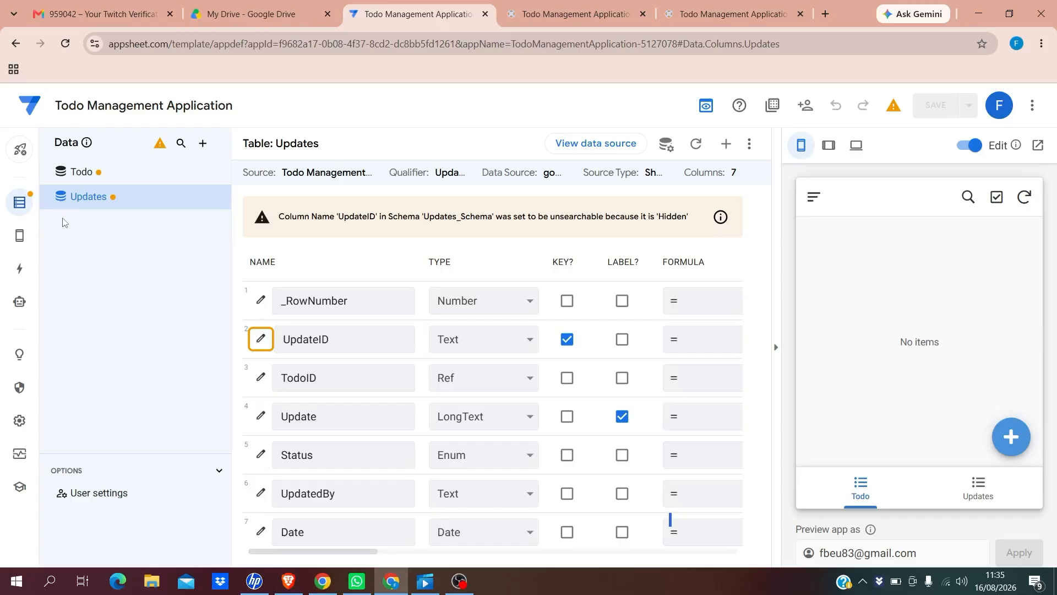
Delete the Updates view from the app's views
mouse_move(18, 238)
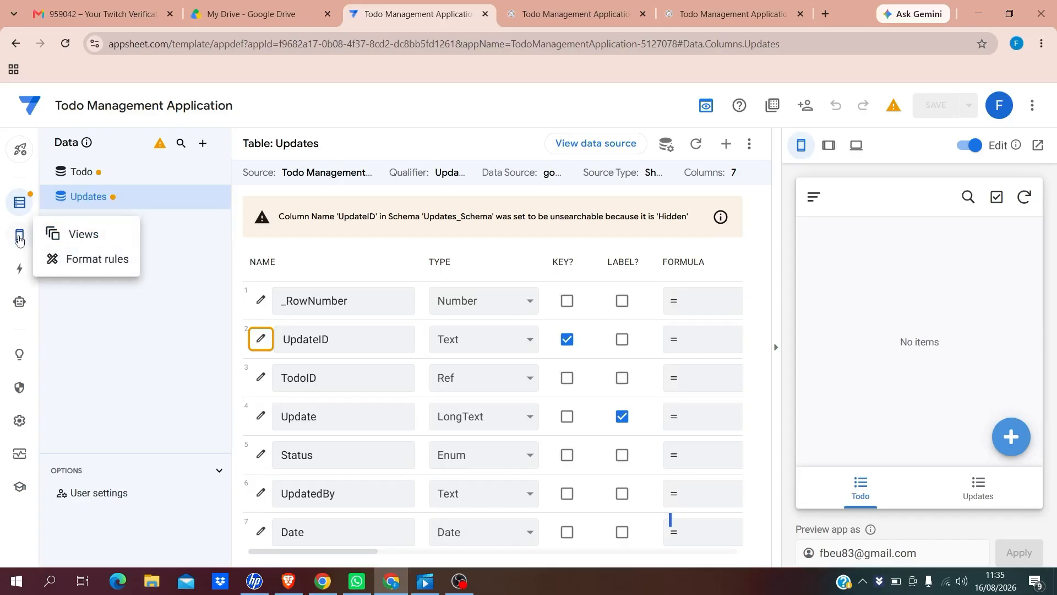
left_click(20, 240)
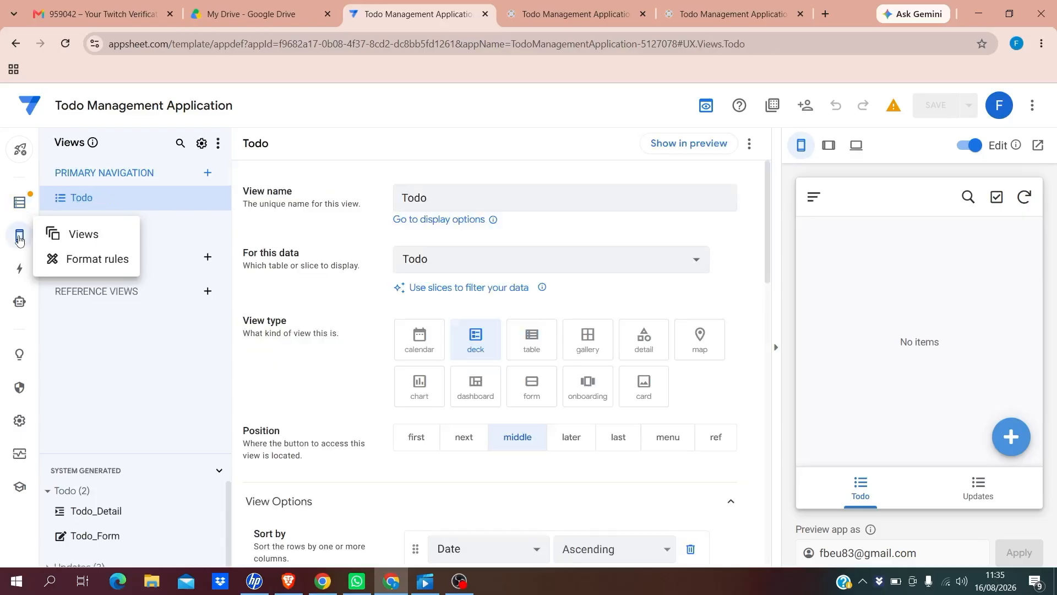
left_click(88, 235)
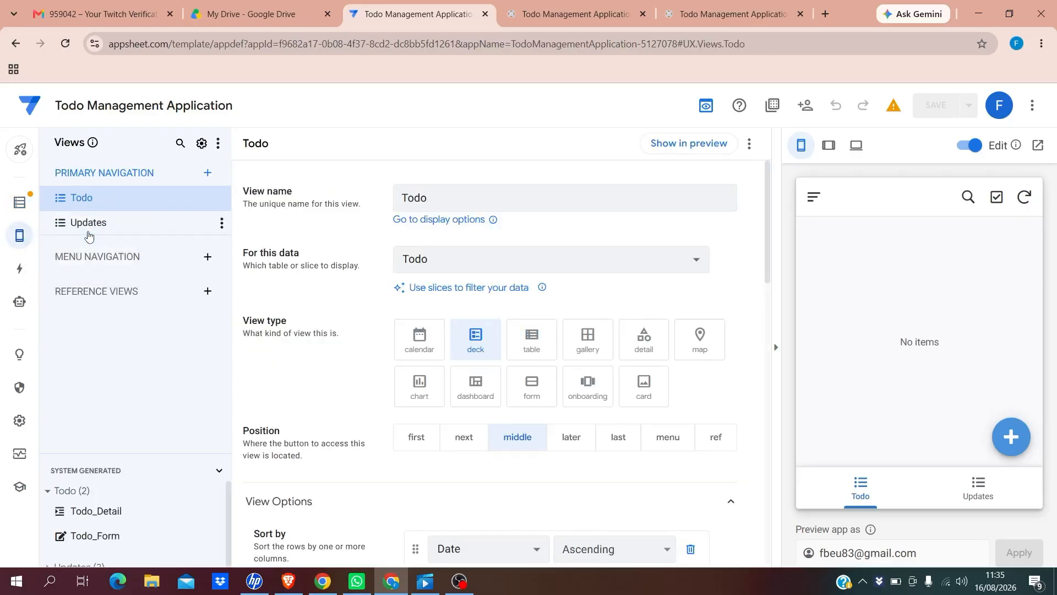
left_click(980, 489)
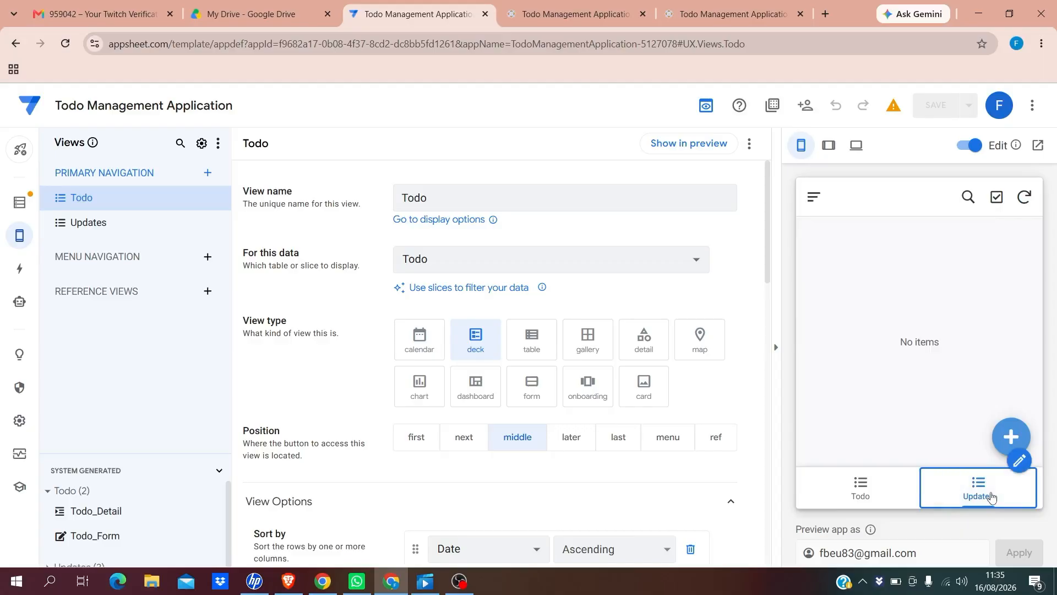
left_click(1019, 460)
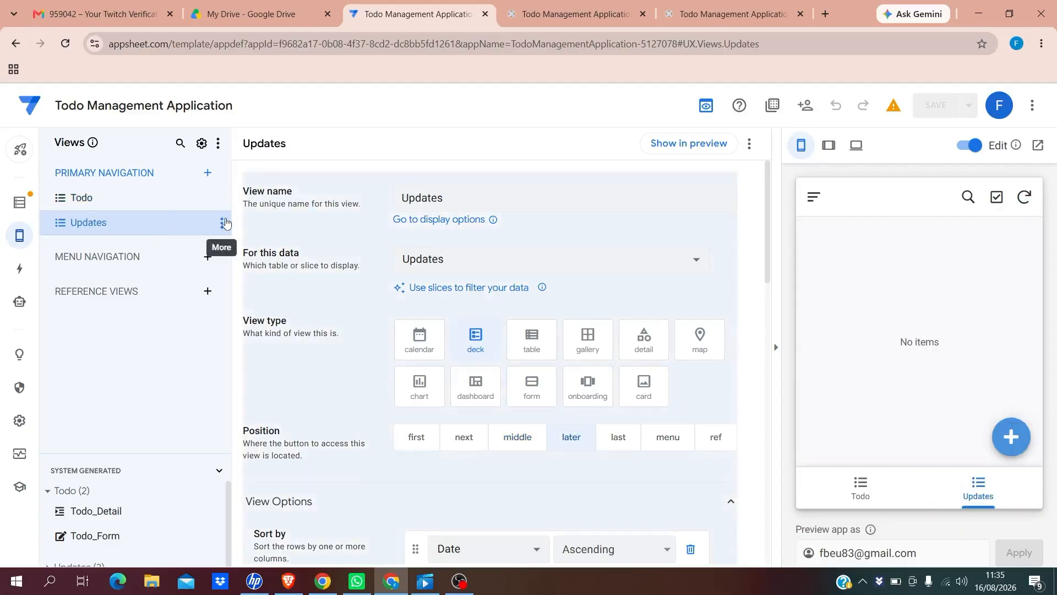
left_click(221, 226)
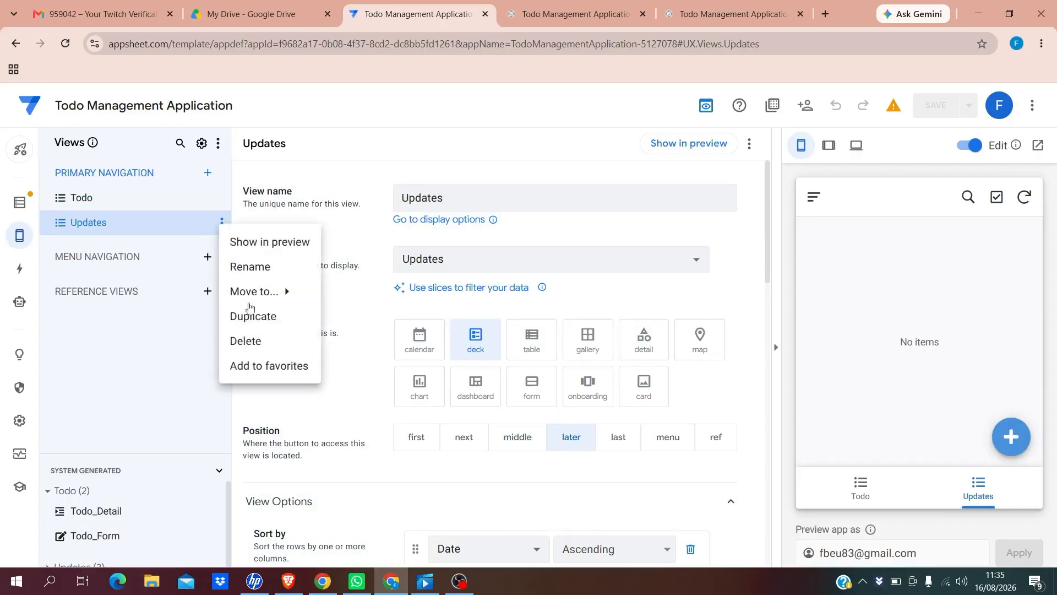
left_click(245, 341)
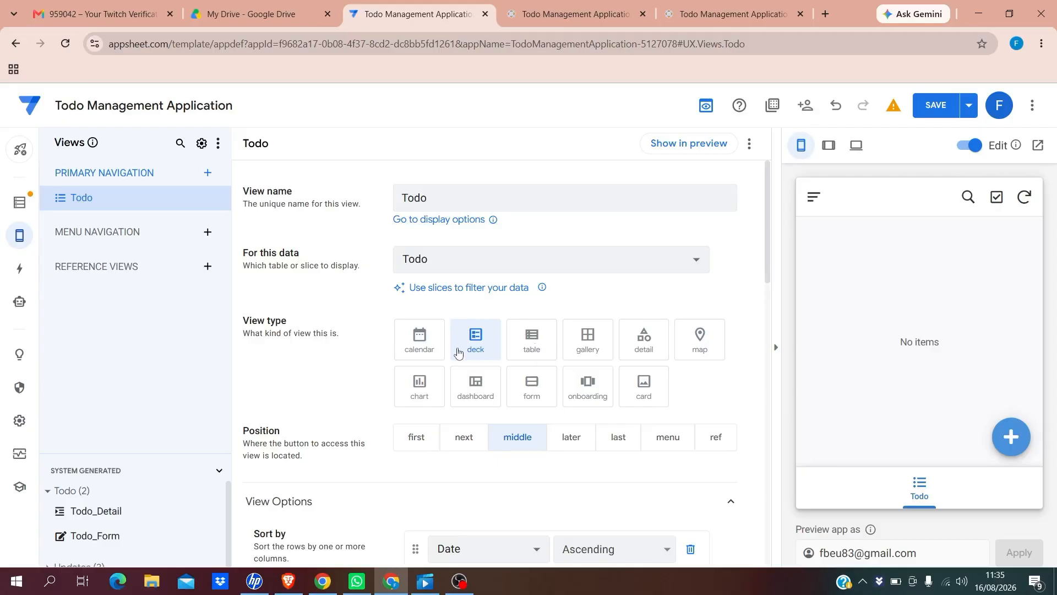
Set the Todo view type to deck after trying calendar, table and detail
left_click(415, 350)
left_click(531, 348)
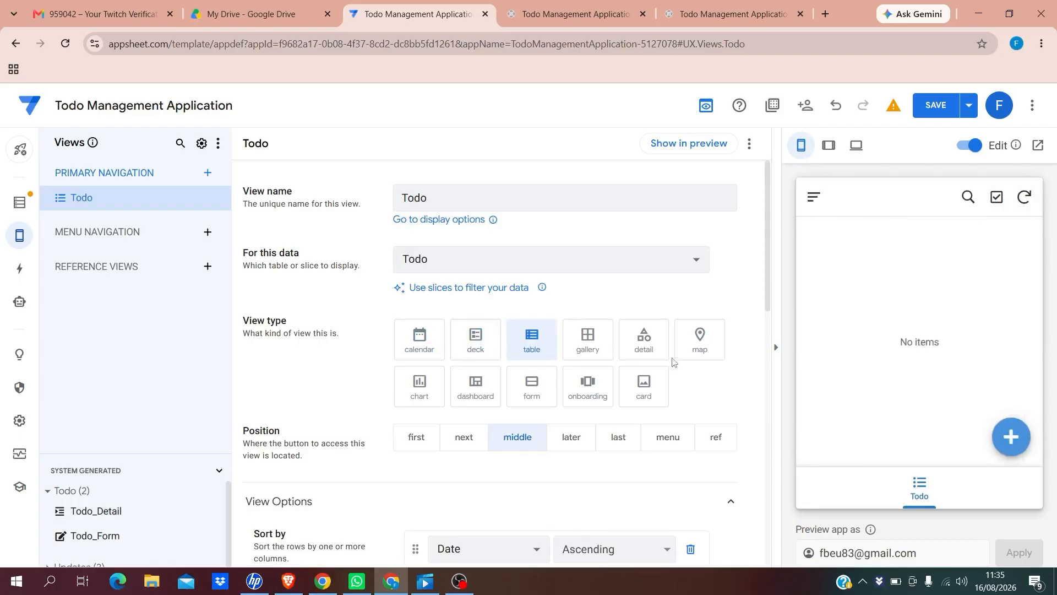
left_click(644, 347)
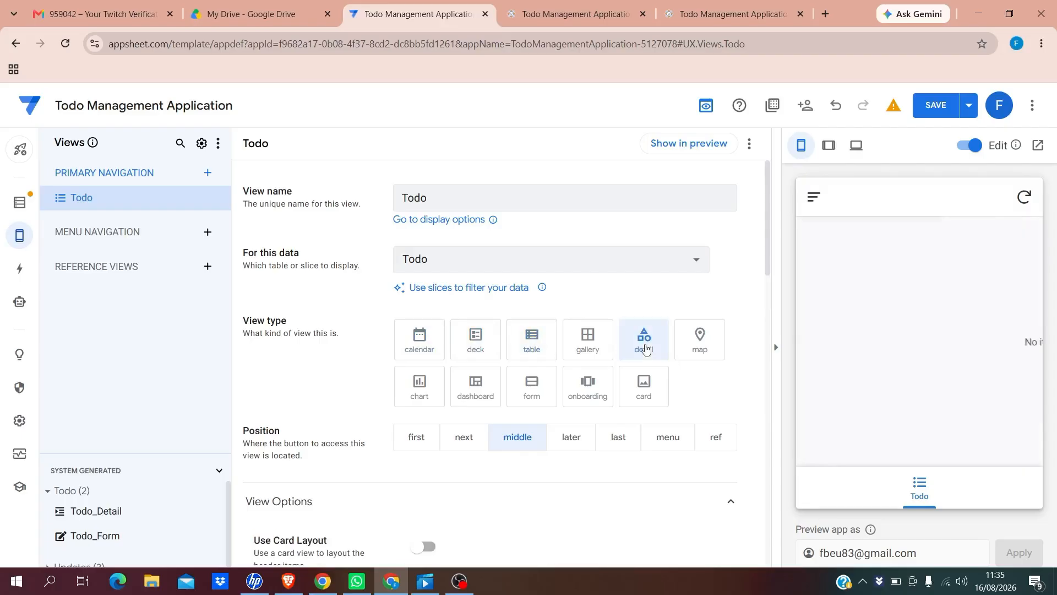
left_click(477, 345)
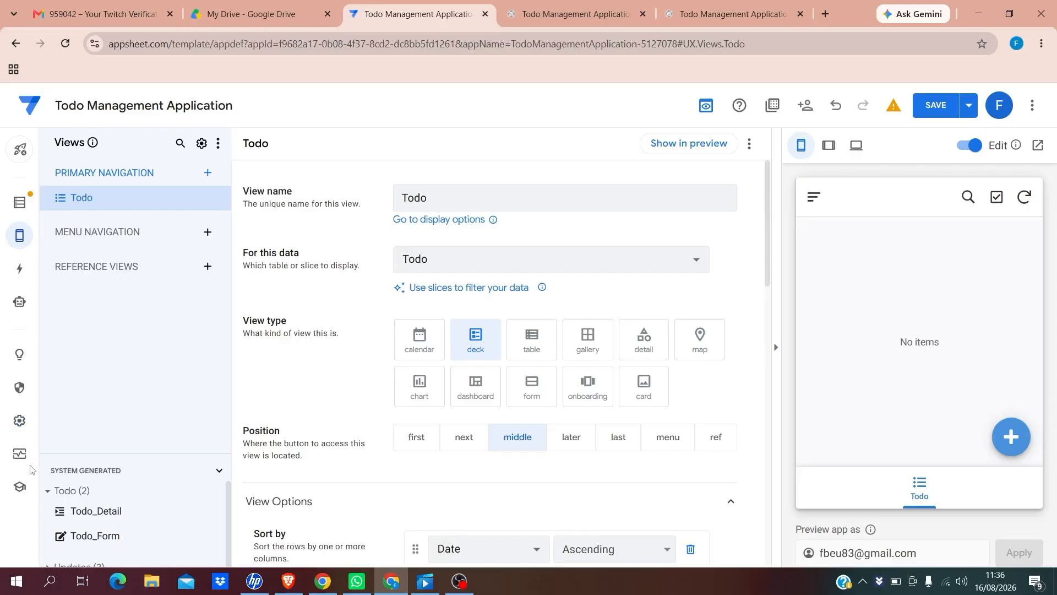
Switch the app to the dark theme with custom primary colour #248027
left_click(19, 421)
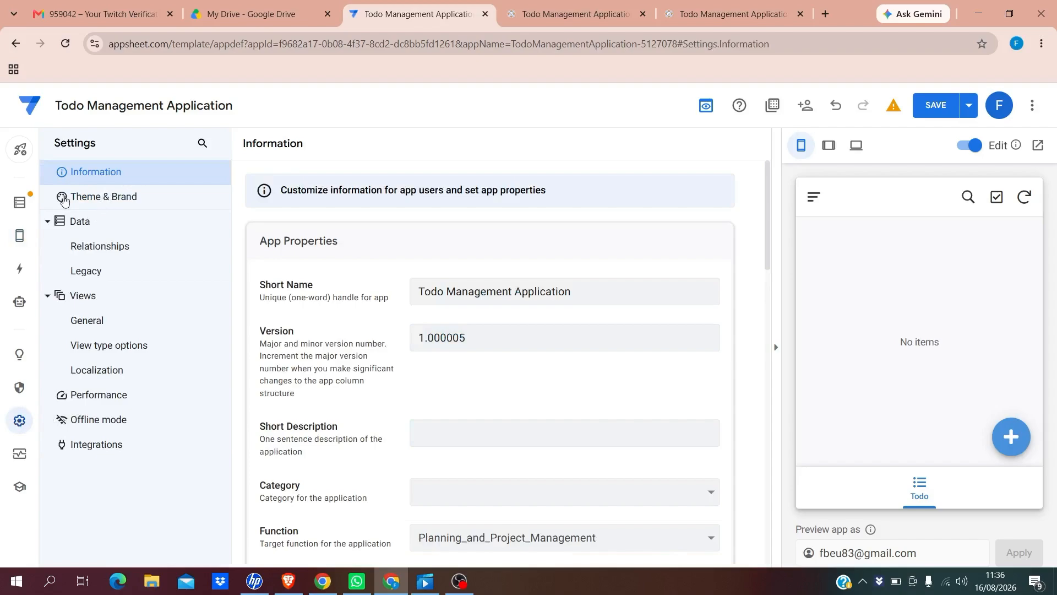
left_click(101, 199)
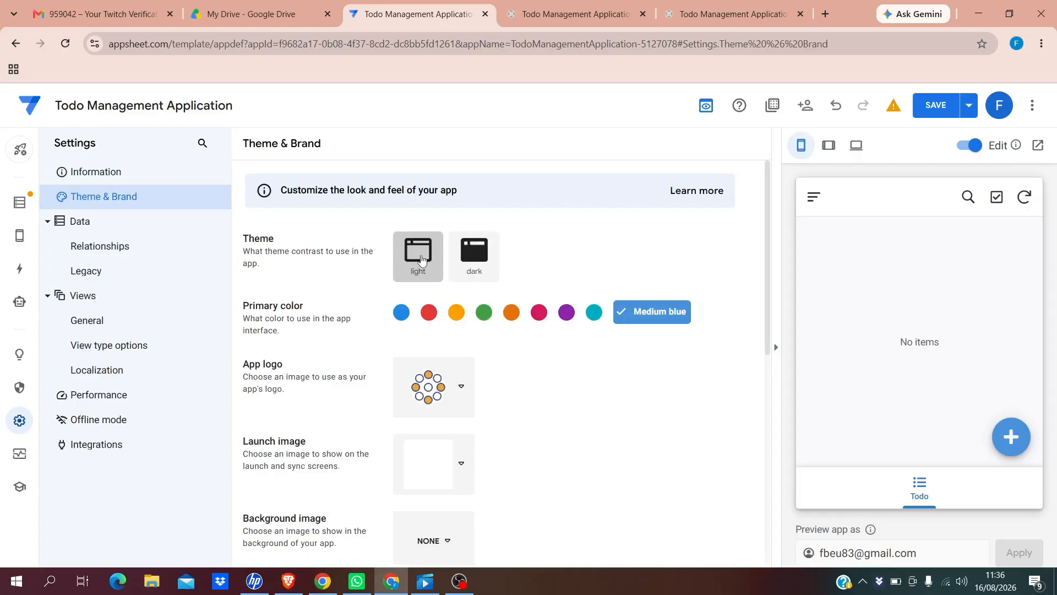
left_click(480, 257)
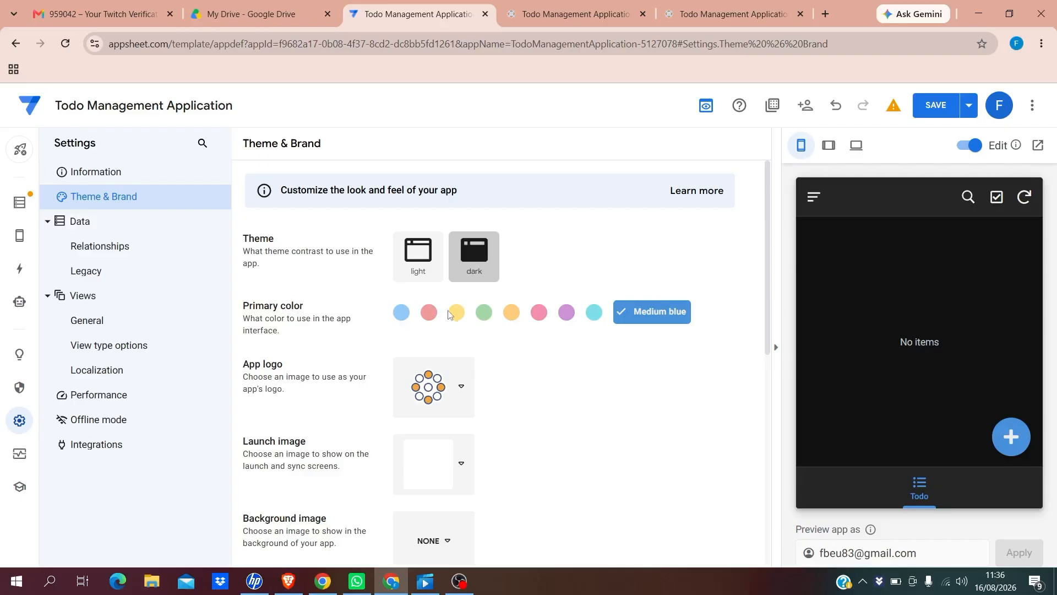
left_click(429, 315)
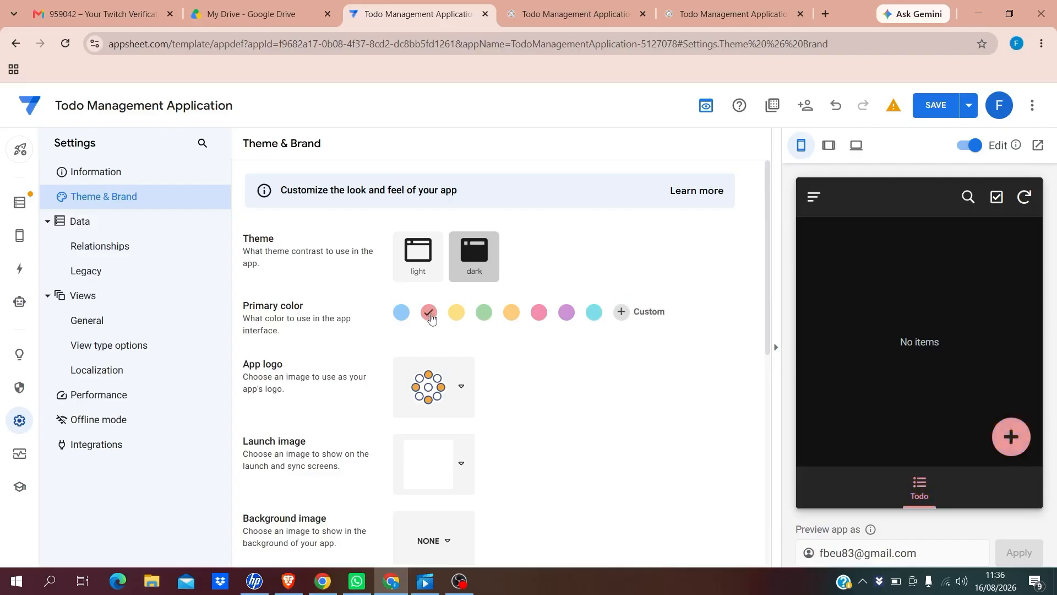
left_click(484, 313)
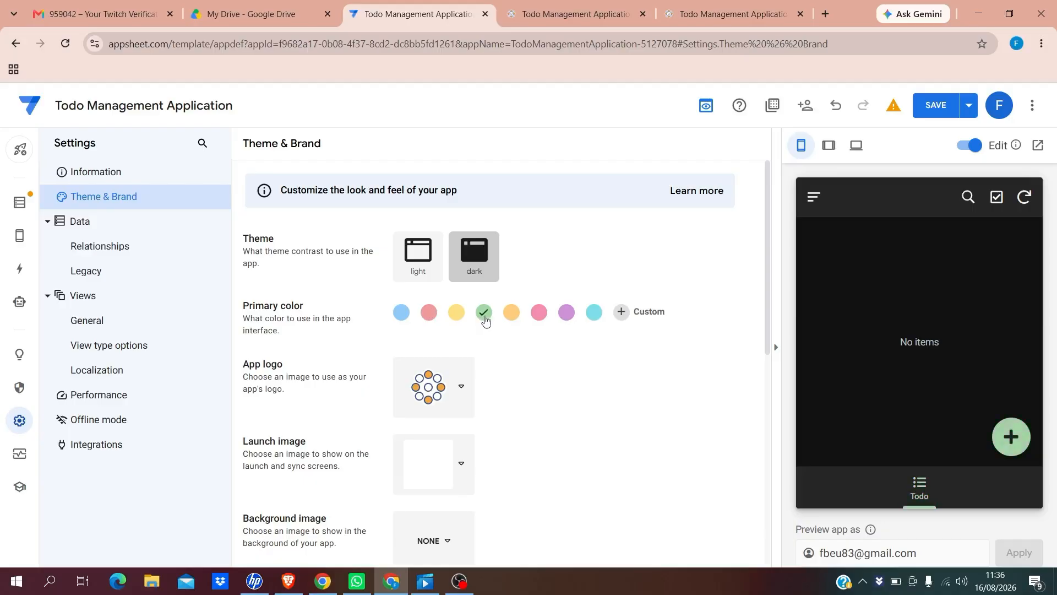
left_click(623, 312)
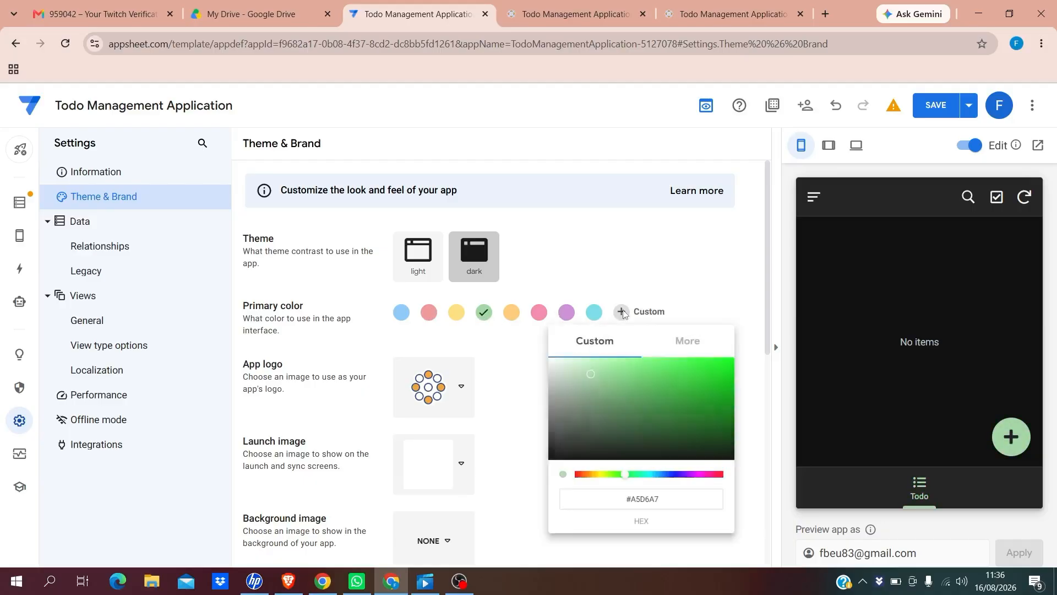
left_click(683, 409)
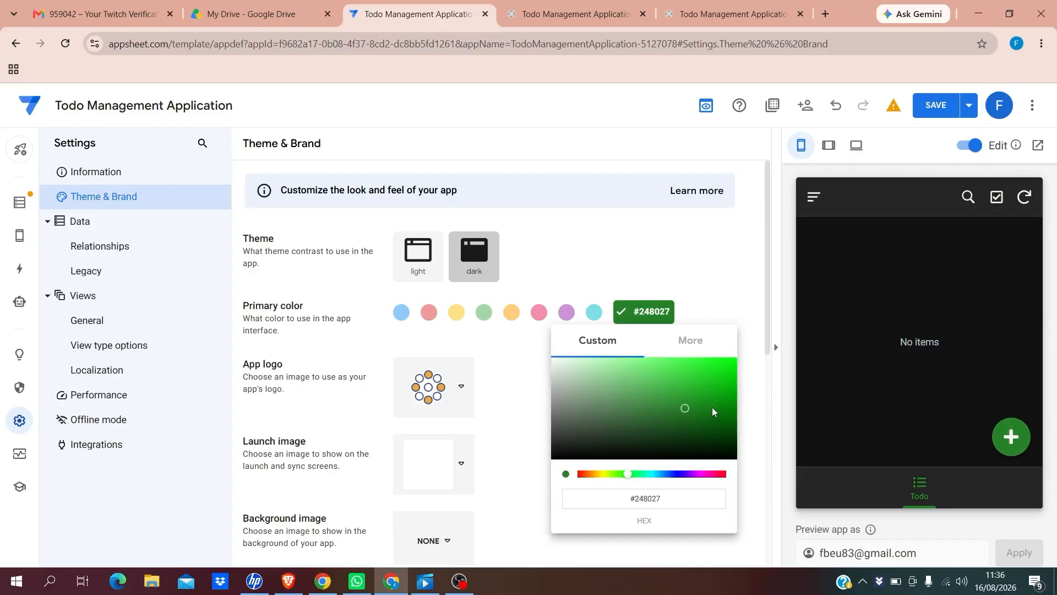
left_click(750, 328)
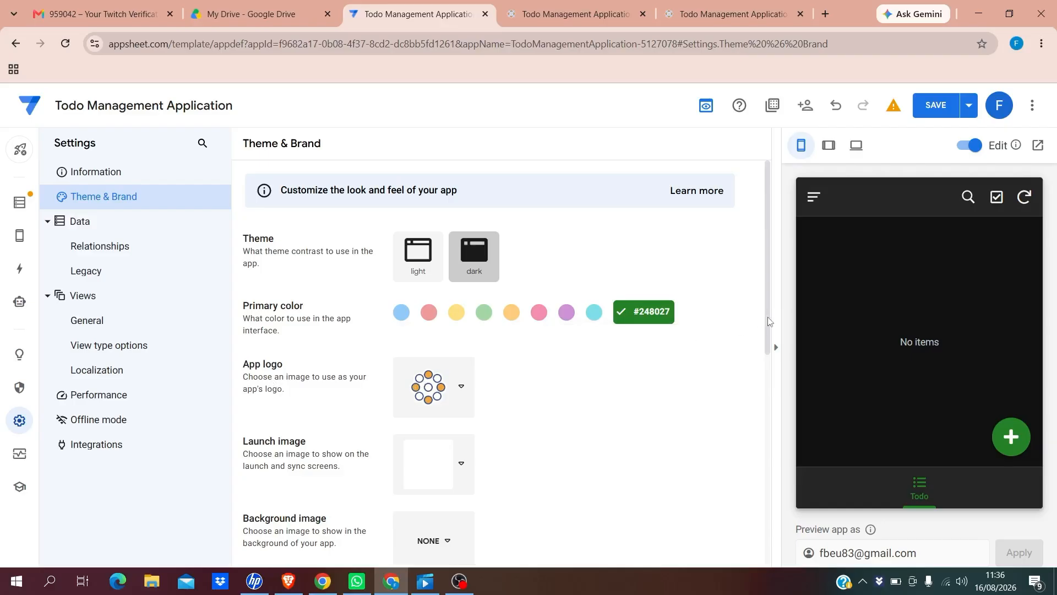
left_click_drag(769, 321, 768, 382)
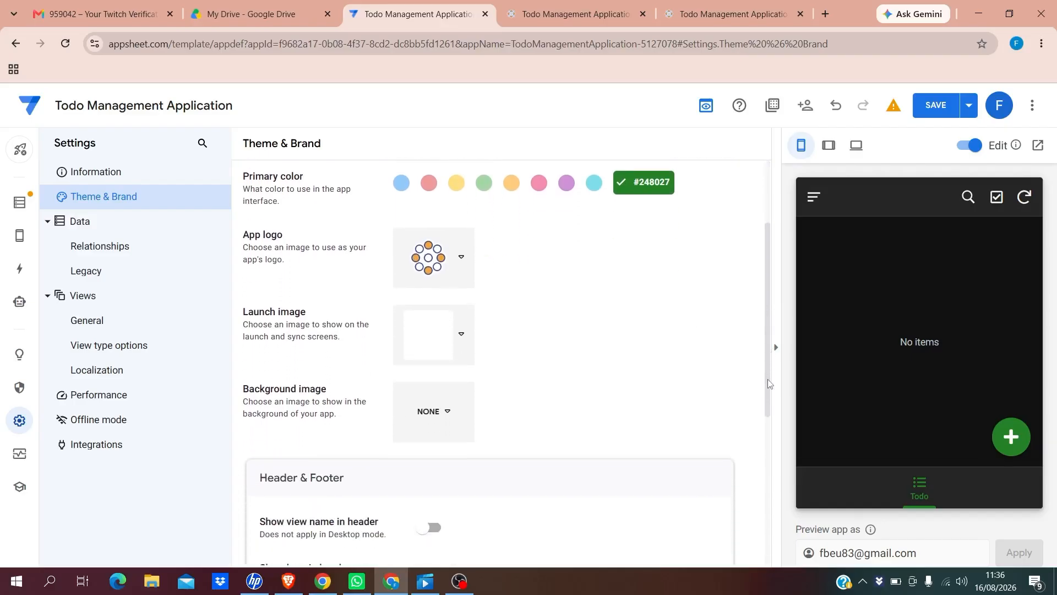
Choose a custom image option for the app logo
left_click(462, 259)
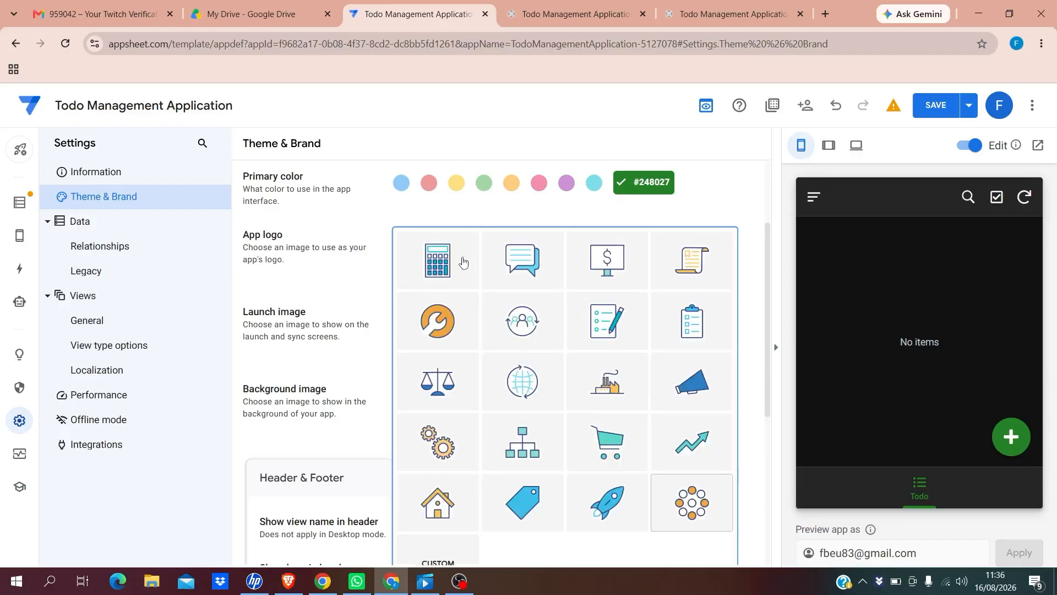
left_click(770, 271)
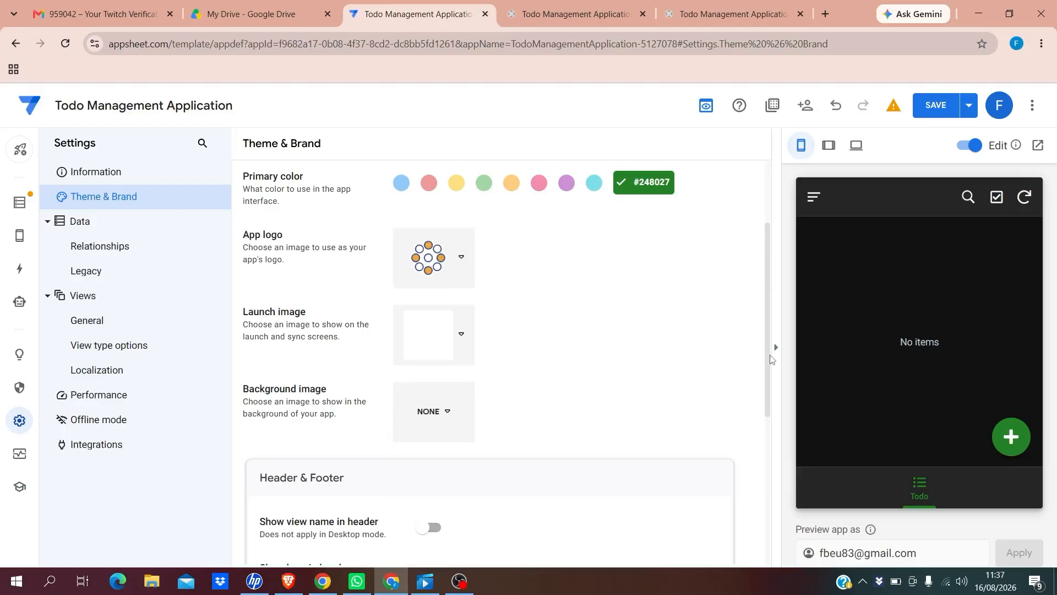
left_click_drag(767, 357, 767, 393)
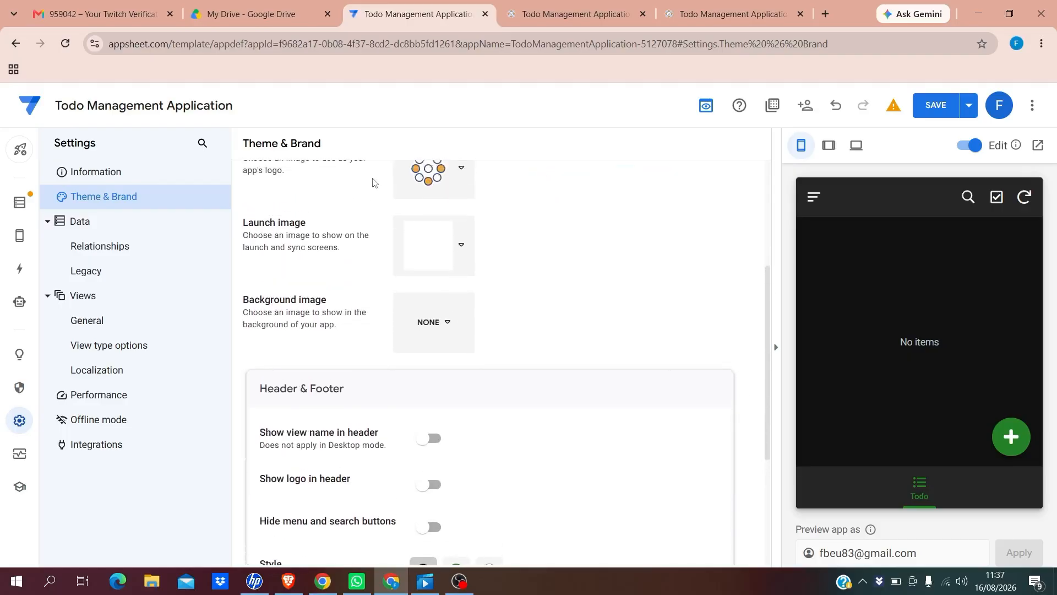
left_click(464, 172)
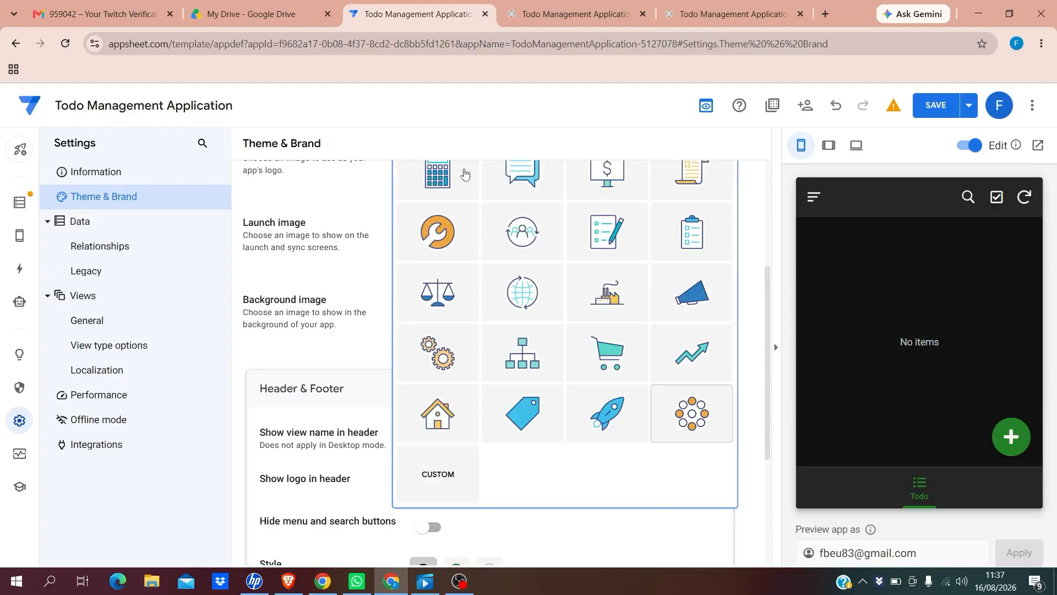
left_click(438, 479)
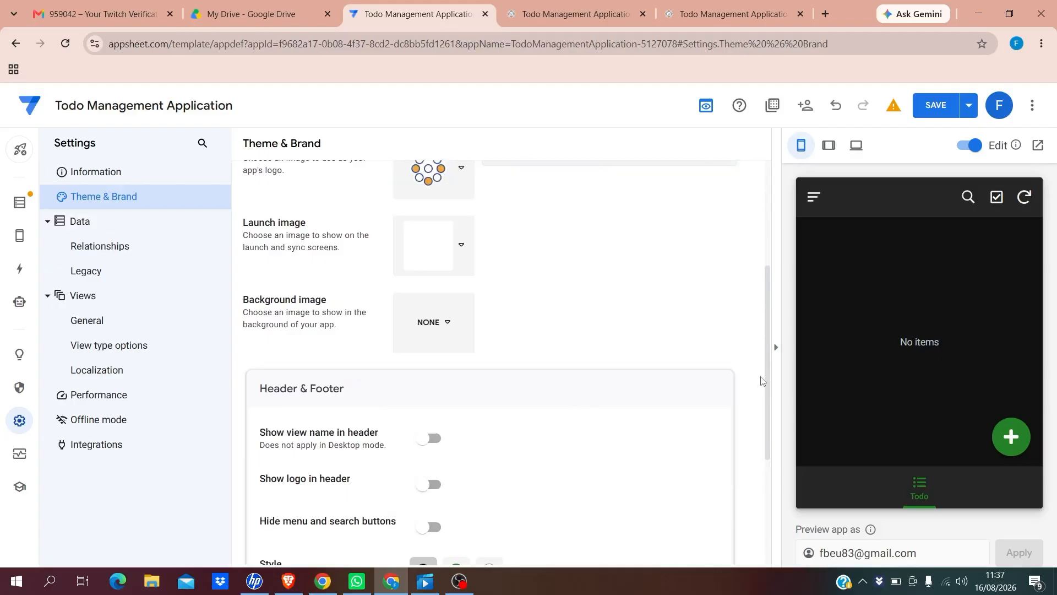
left_click_drag(770, 350, 762, 309)
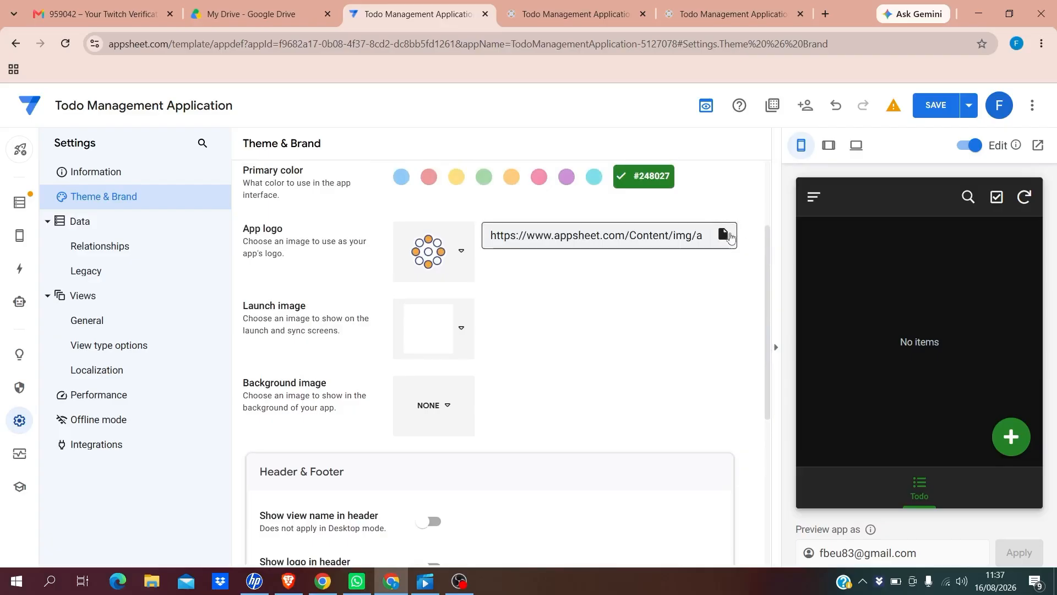
Set the app logo to the Nigeria logo file from Google Drive
left_click(725, 236)
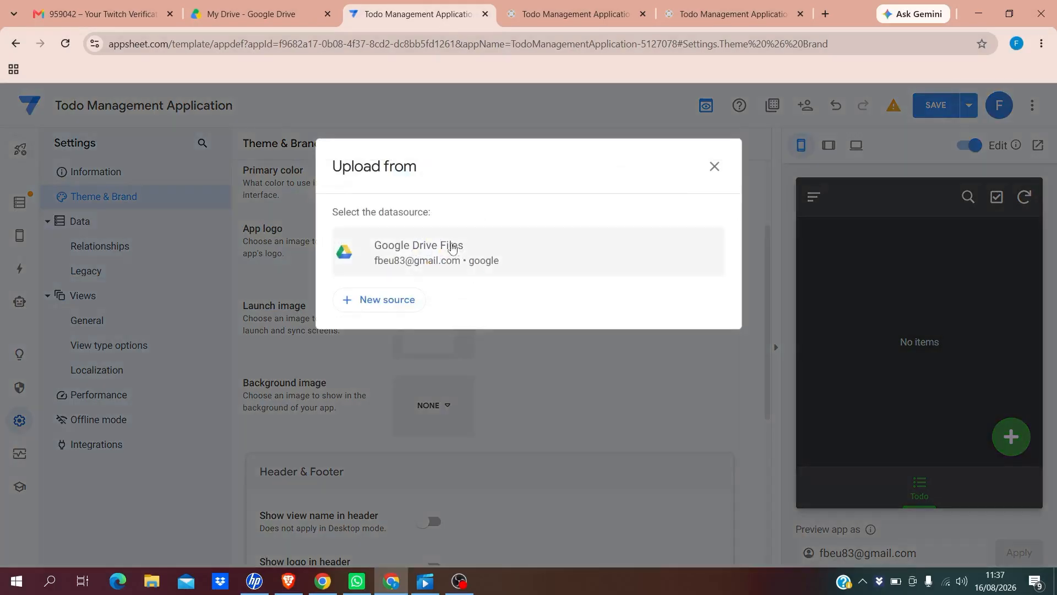
left_click(417, 260)
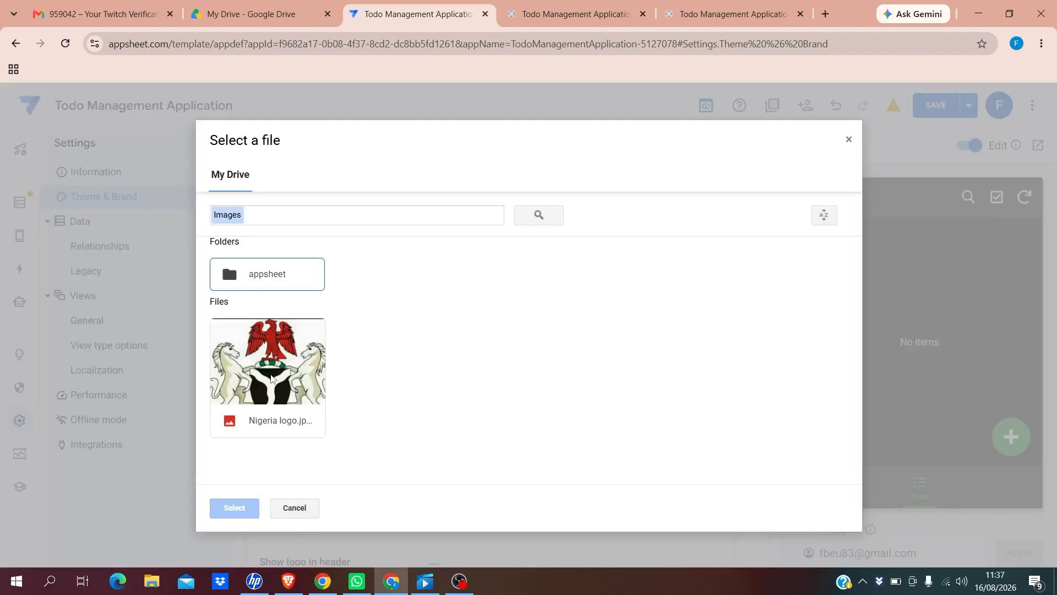
left_click(270, 378)
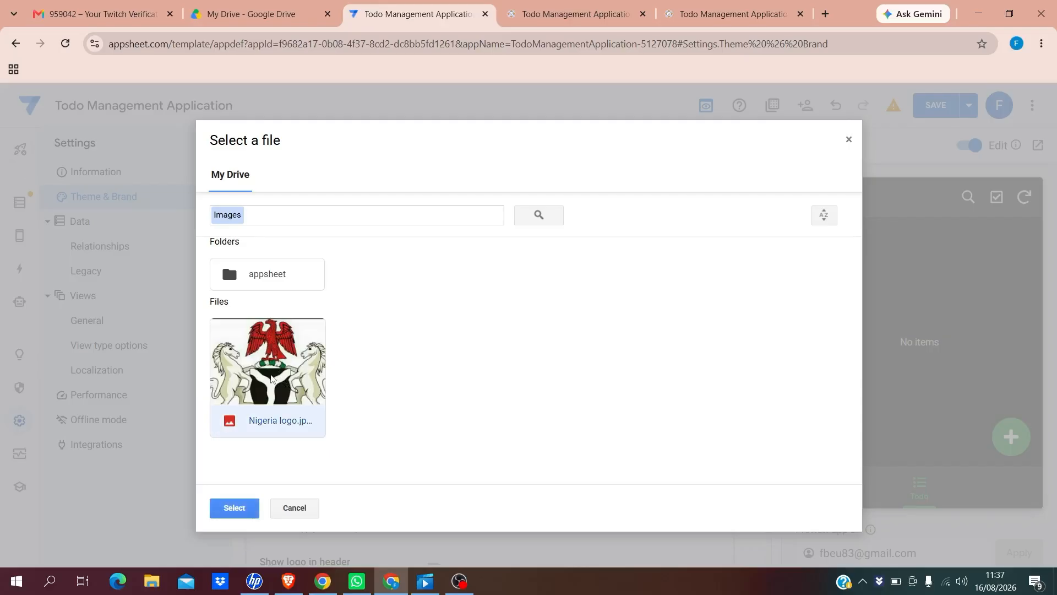
left_click(234, 508)
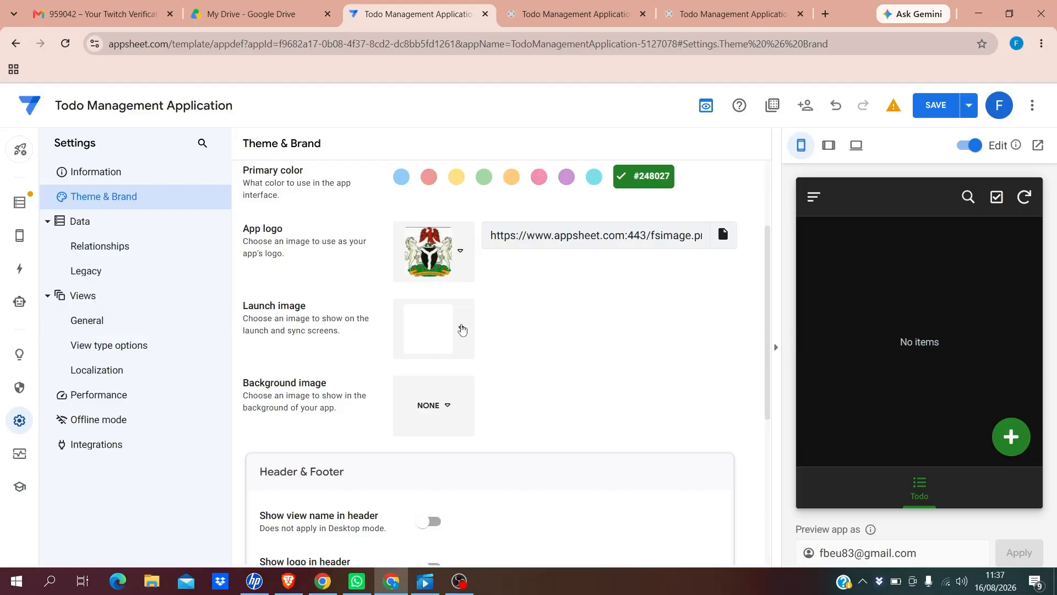
Use the dark diagonal launch image and the dark pattern background image
left_click(462, 330)
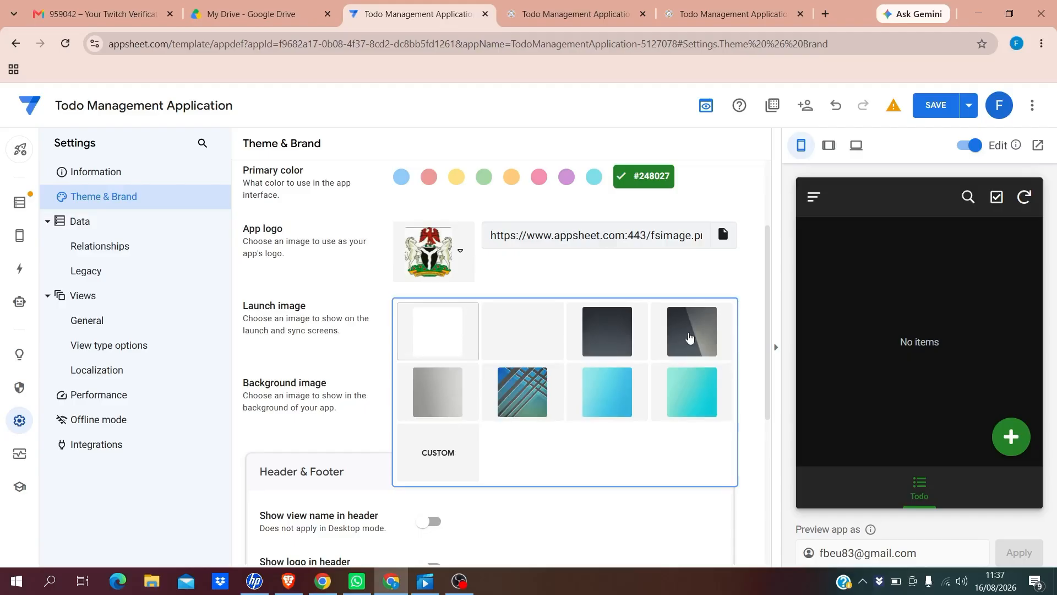
left_click(687, 338)
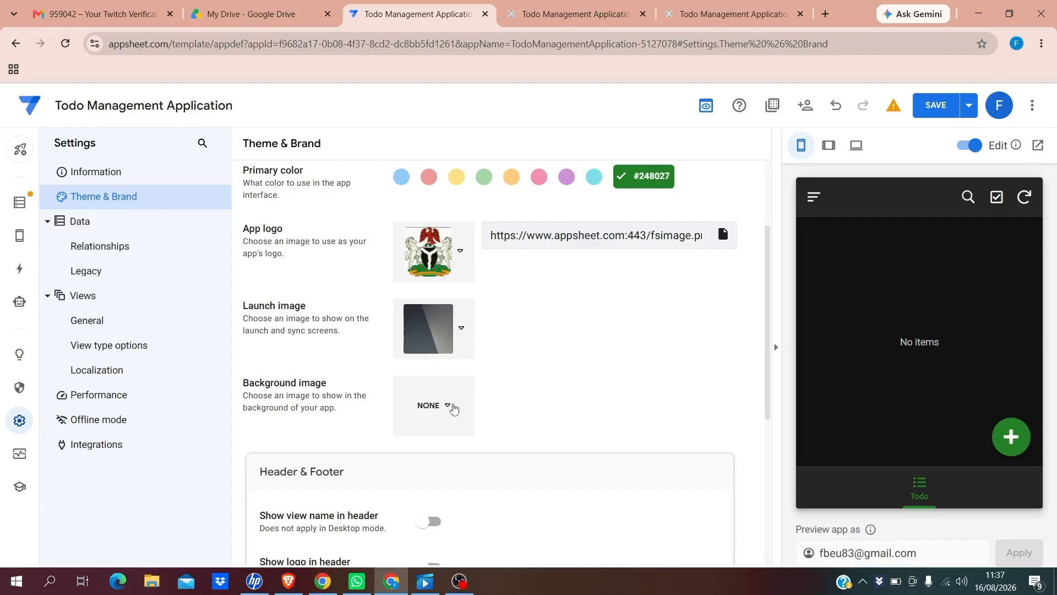
left_click(448, 408)
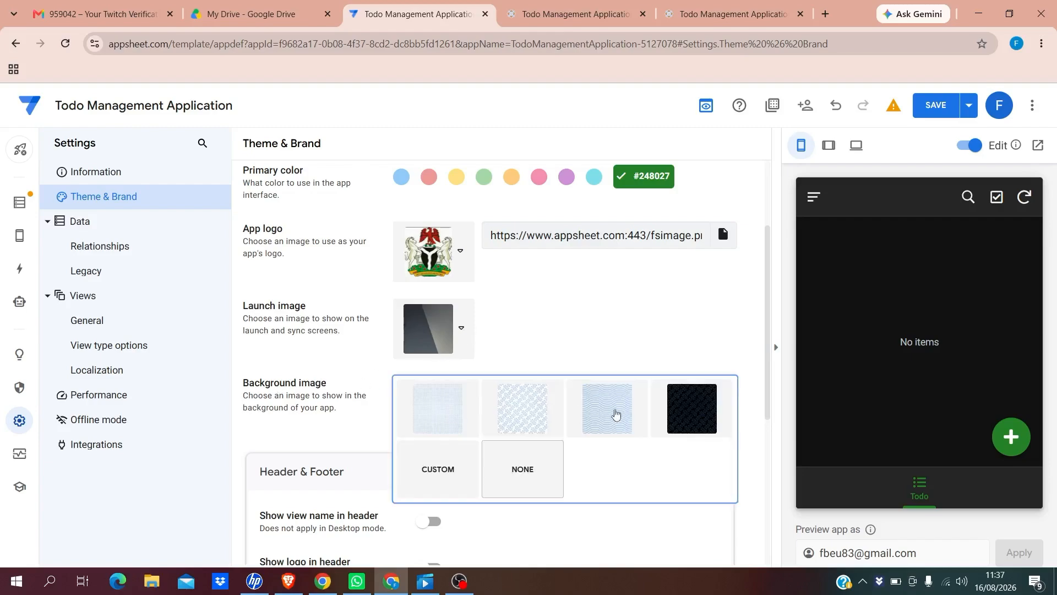
left_click(685, 410)
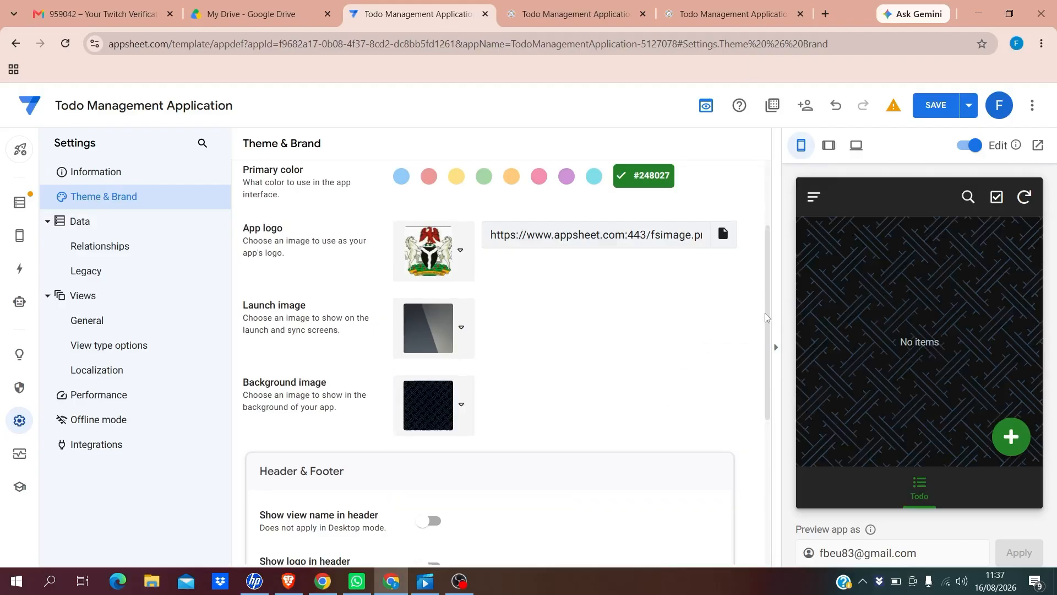
left_click_drag(766, 312, 769, 384)
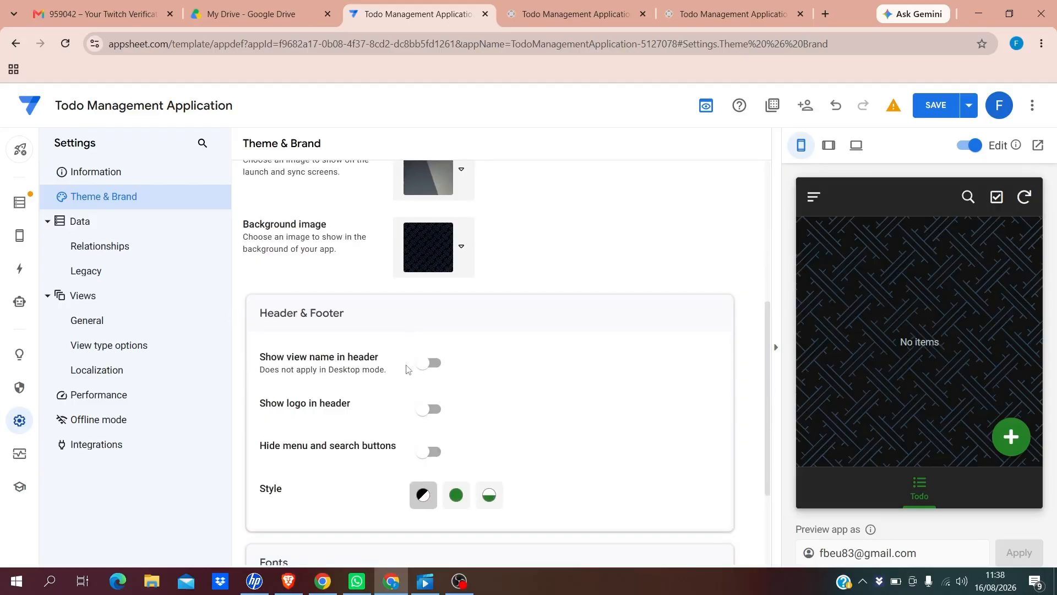
Show the view name and logo in a Colored green header, then save
left_click(434, 365)
left_click(435, 410)
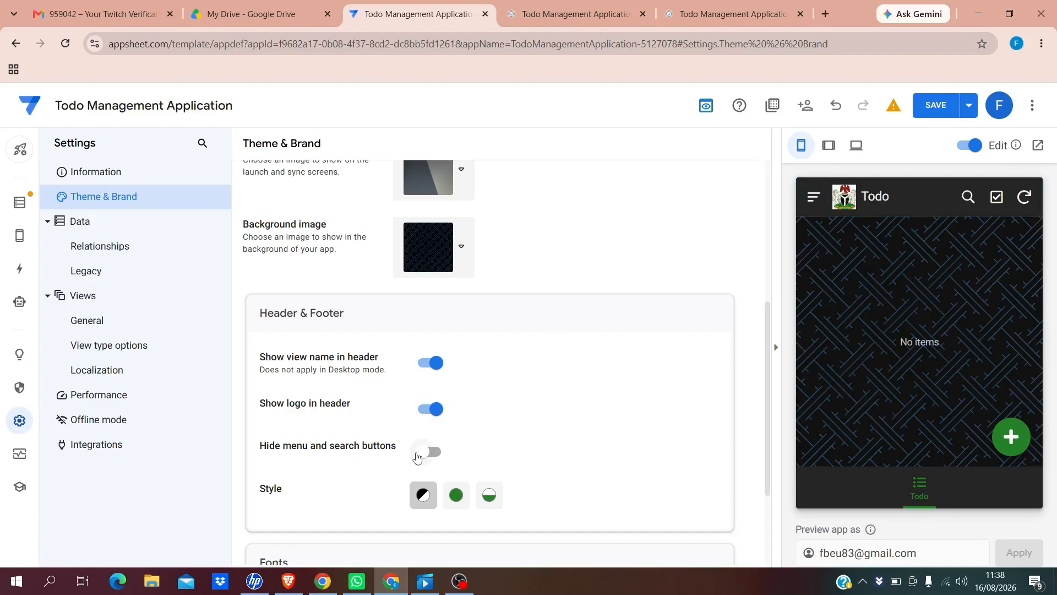
left_click(455, 498)
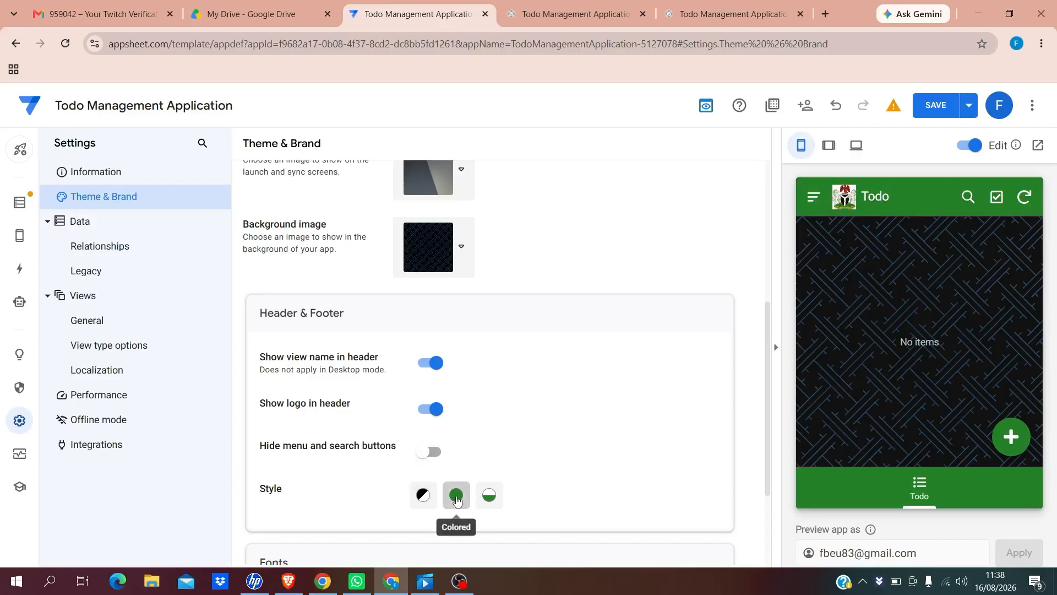
left_click(425, 498)
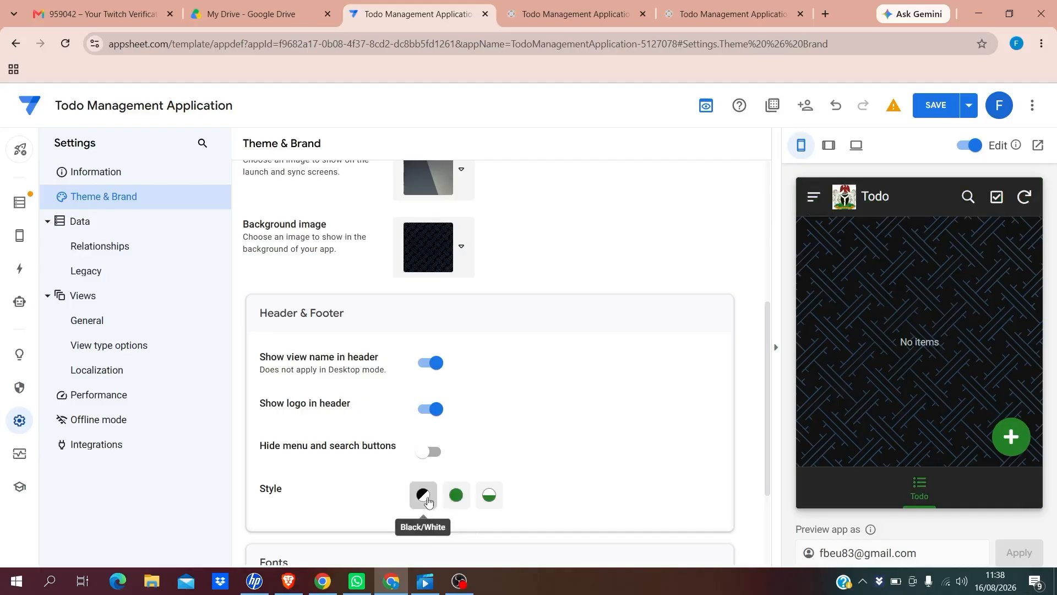
left_click(490, 497)
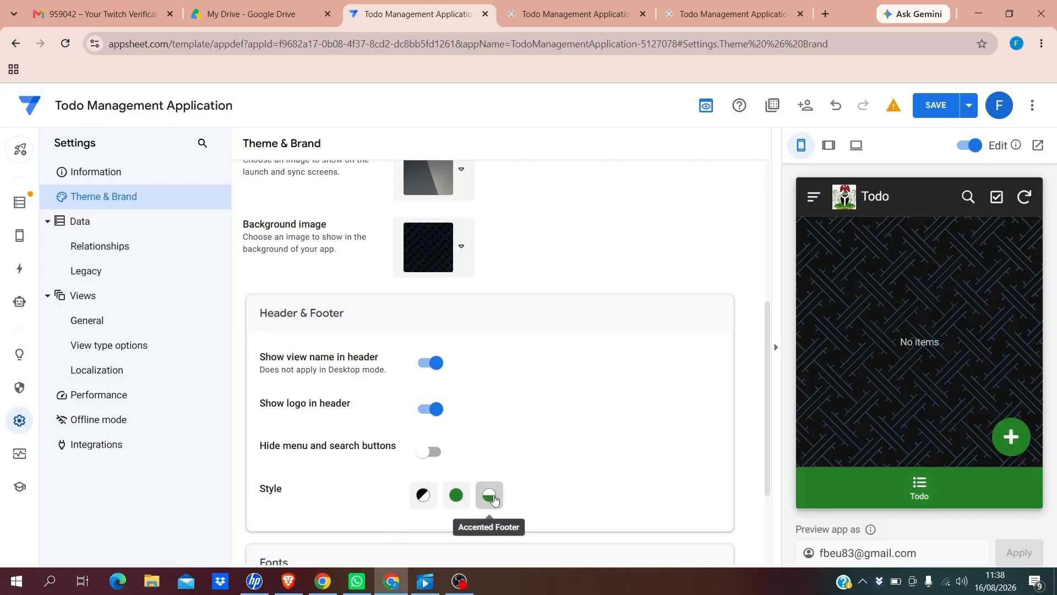
left_click(456, 498)
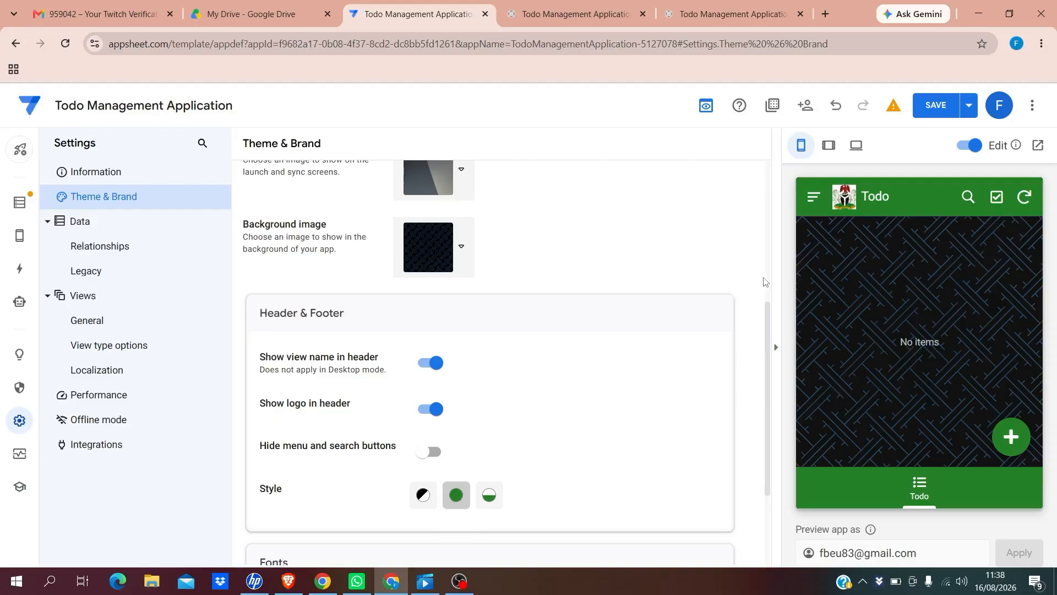
left_click_drag(767, 361, 769, 444)
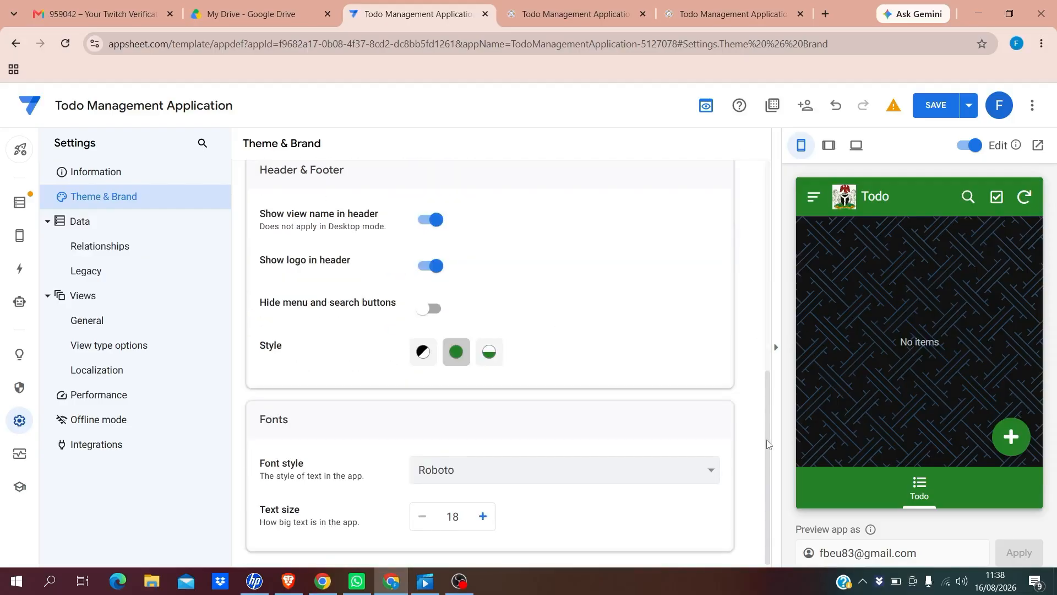
left_click(932, 108)
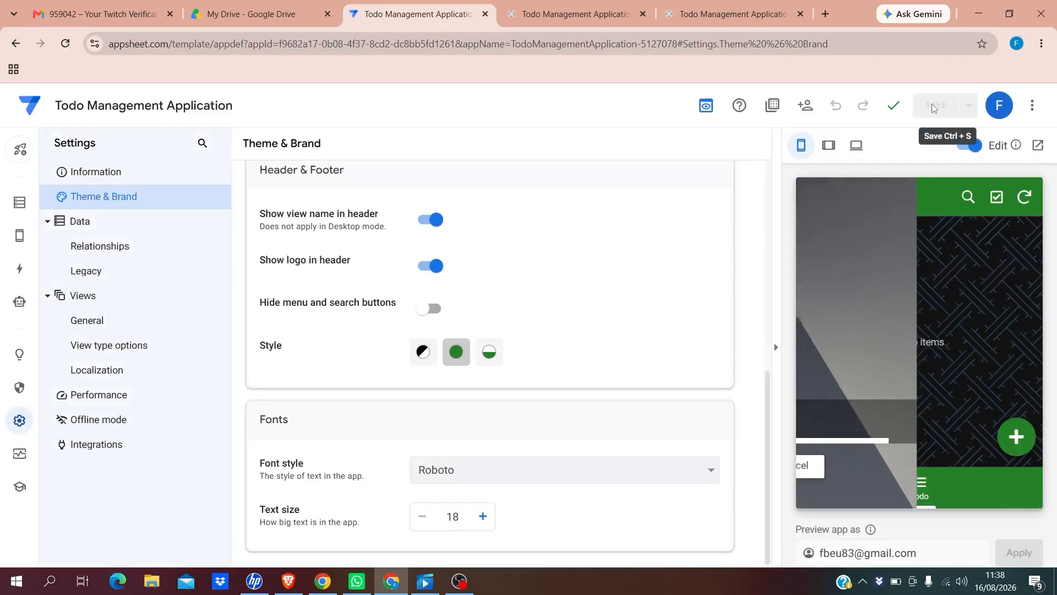
Launch the Todo Management app in a new browser tab to view its empty Todo list
left_click(1037, 146)
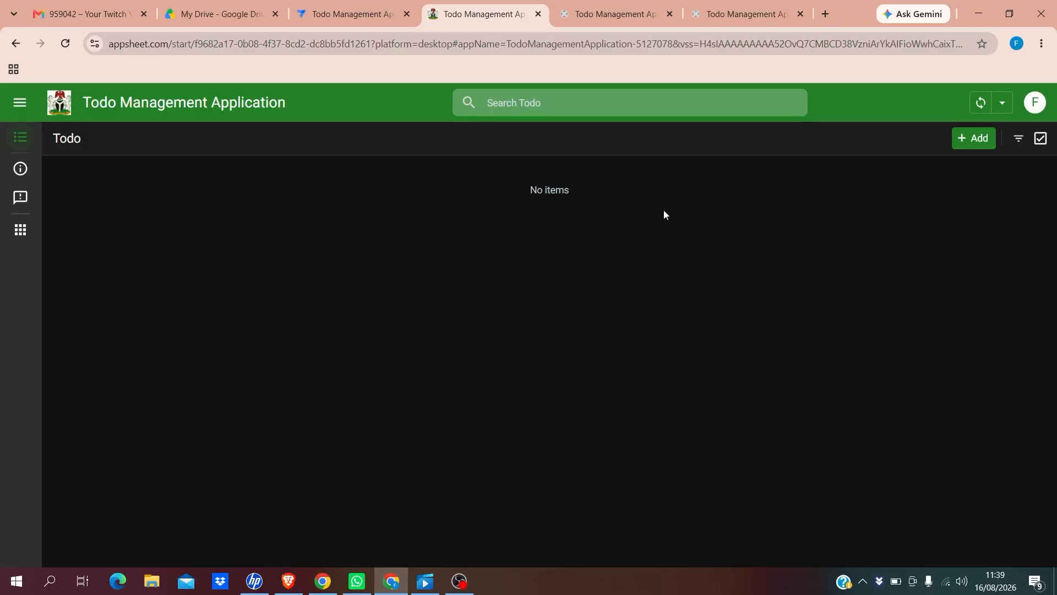
Start a new Todo titled 'Design and development of a project Management Application'
left_click(966, 141)
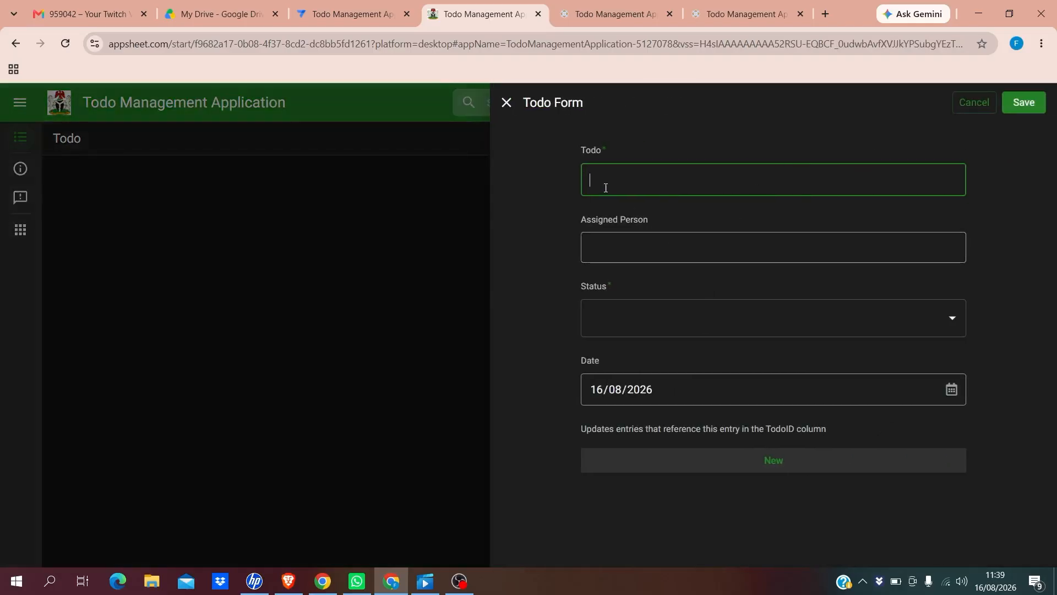
type("De")
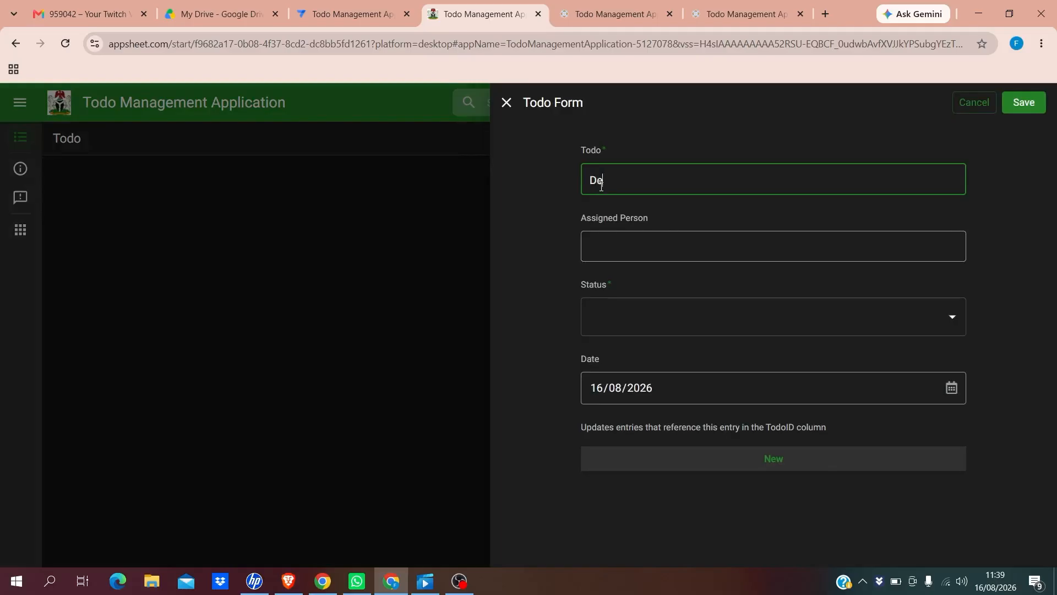
type("signe")
key("BackSpace")
type("and development of a pr")
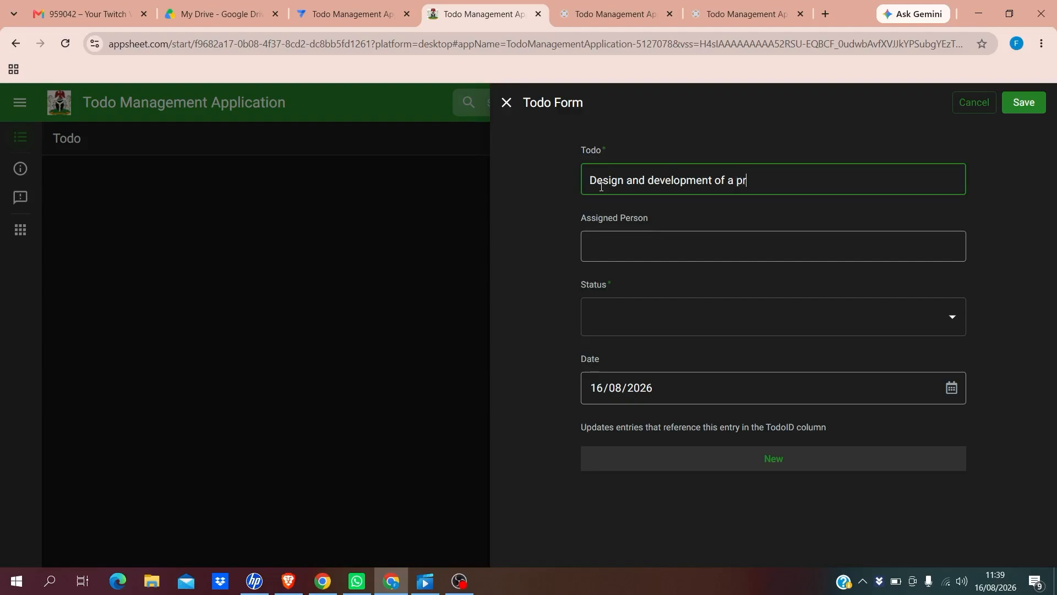
type("oject Managemen")
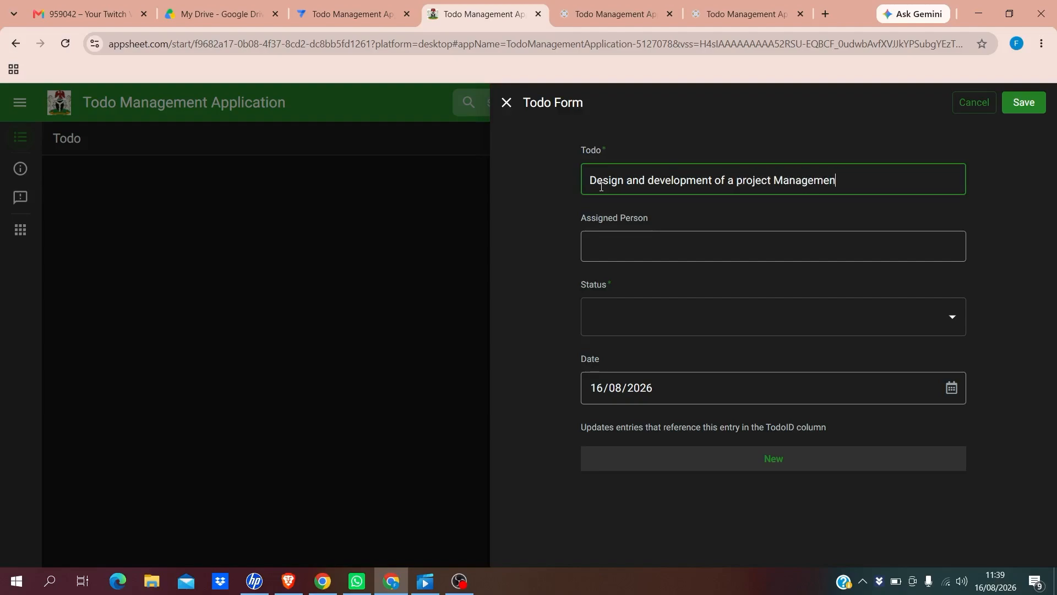
type("t Application")
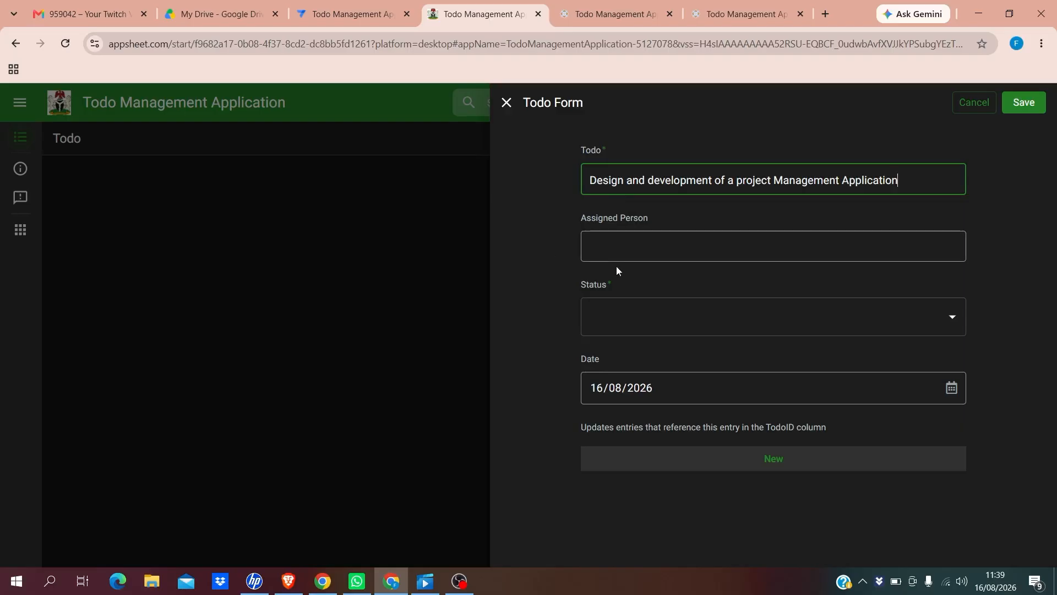
Enter the assignee's name, set status to Pending, keep today's date, and save the record
left_click(608, 250)
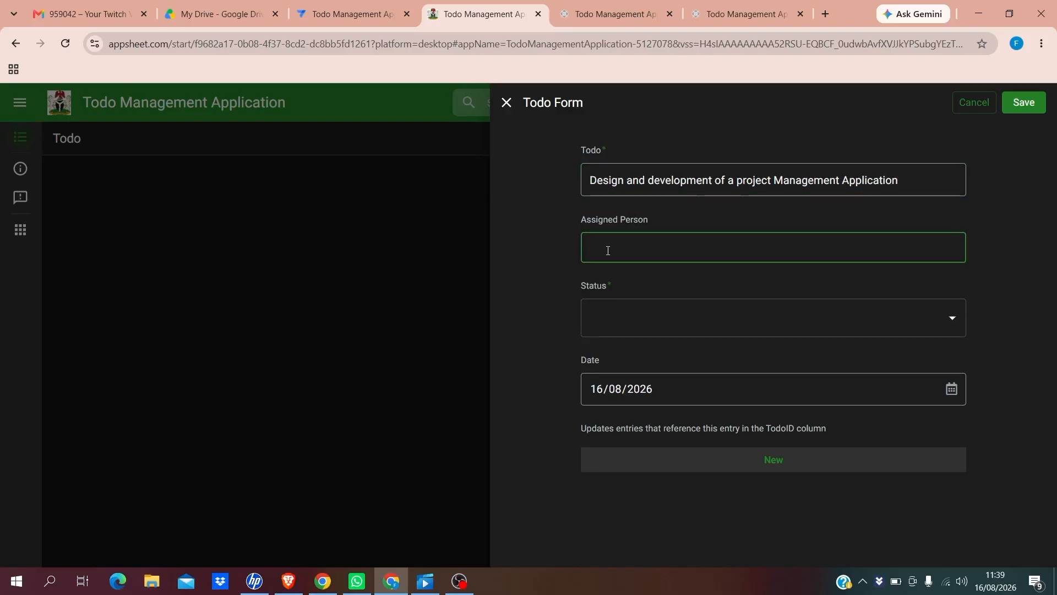
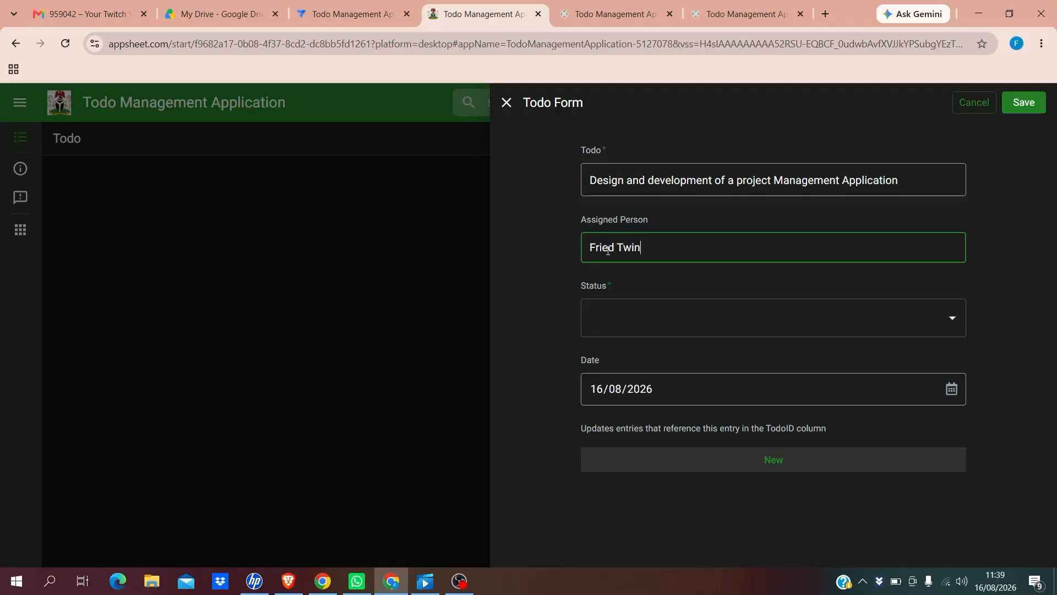
left_click(617, 321)
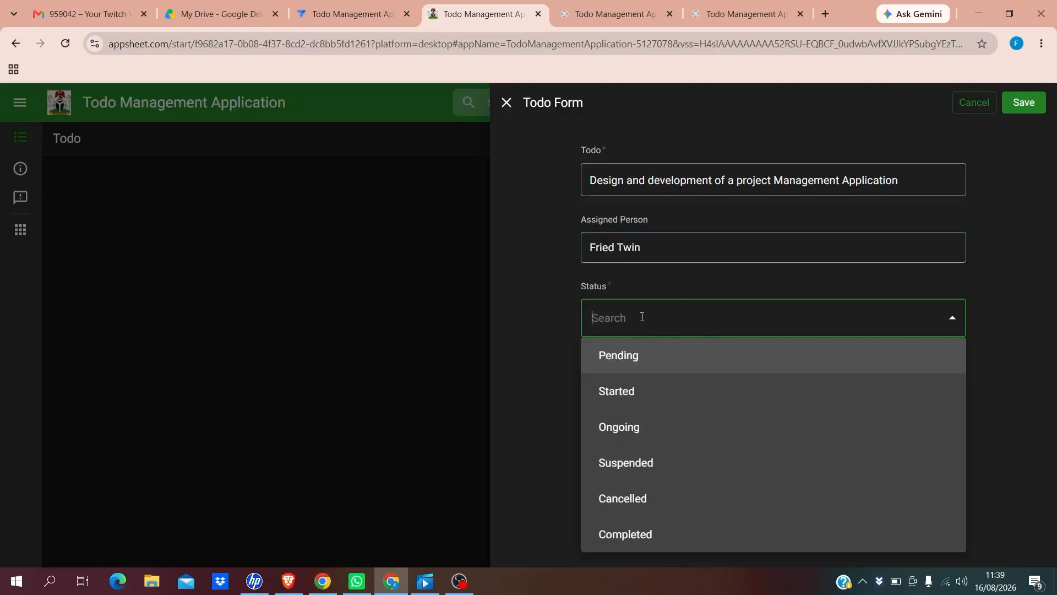
left_click(619, 358)
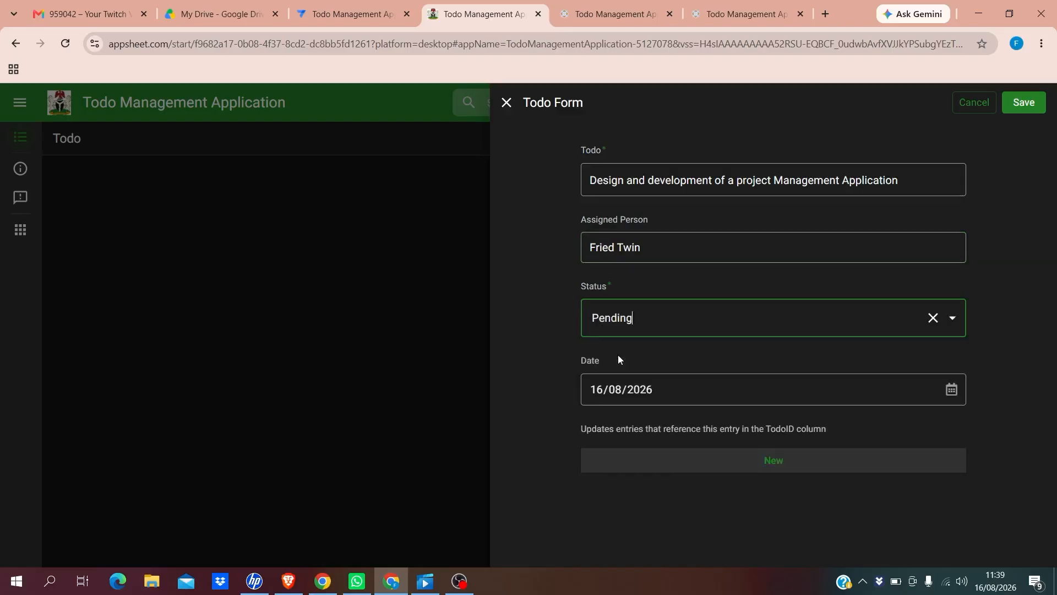
left_click(868, 392)
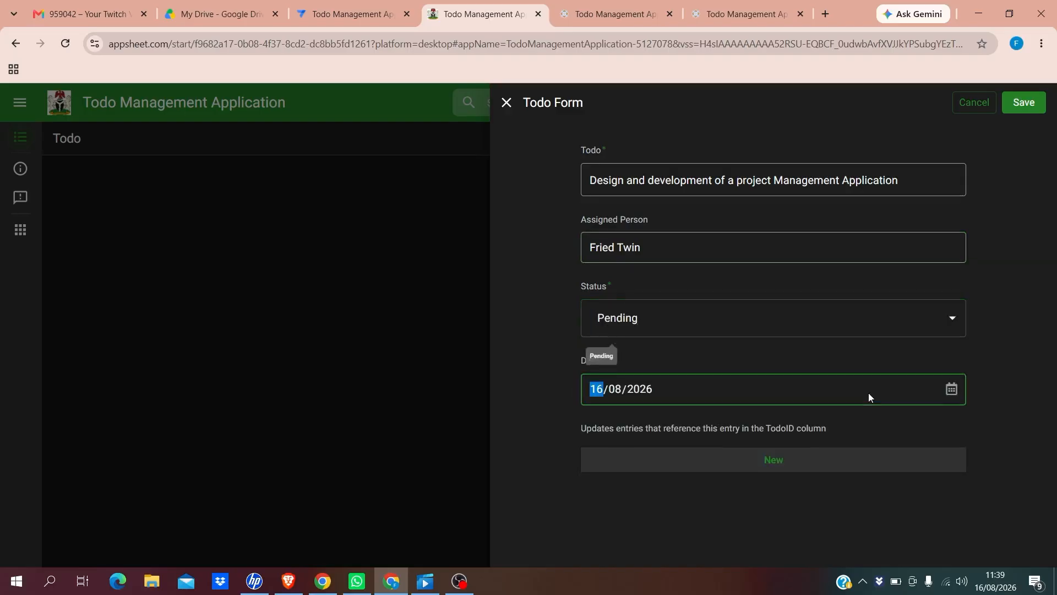
left_click(973, 380)
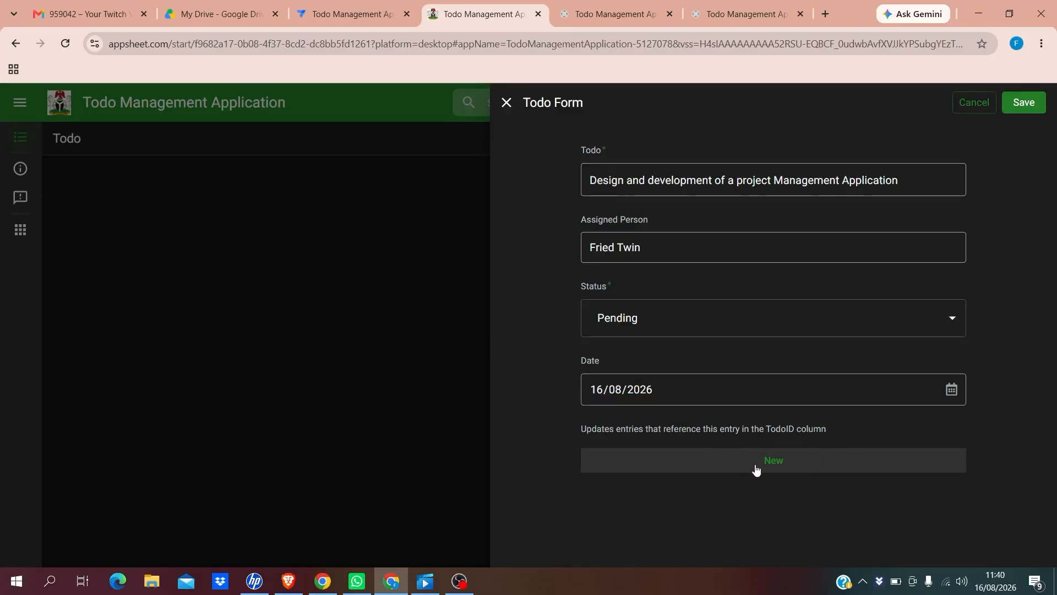
left_click(1020, 107)
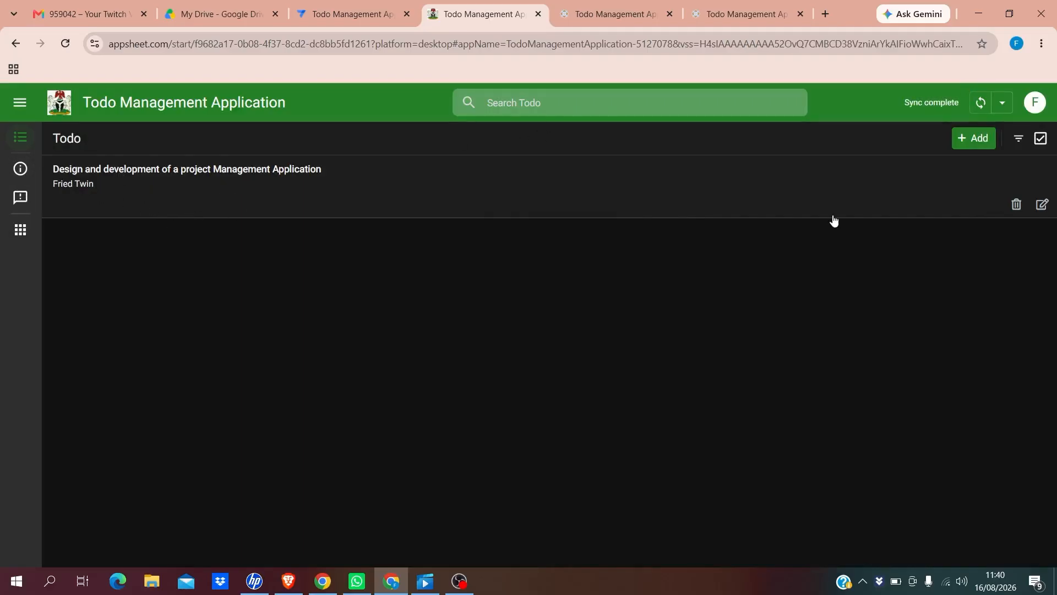
Start another Todo titled 'Prepare a tutorial Video for the next class on Project Management Application'
left_click(974, 139)
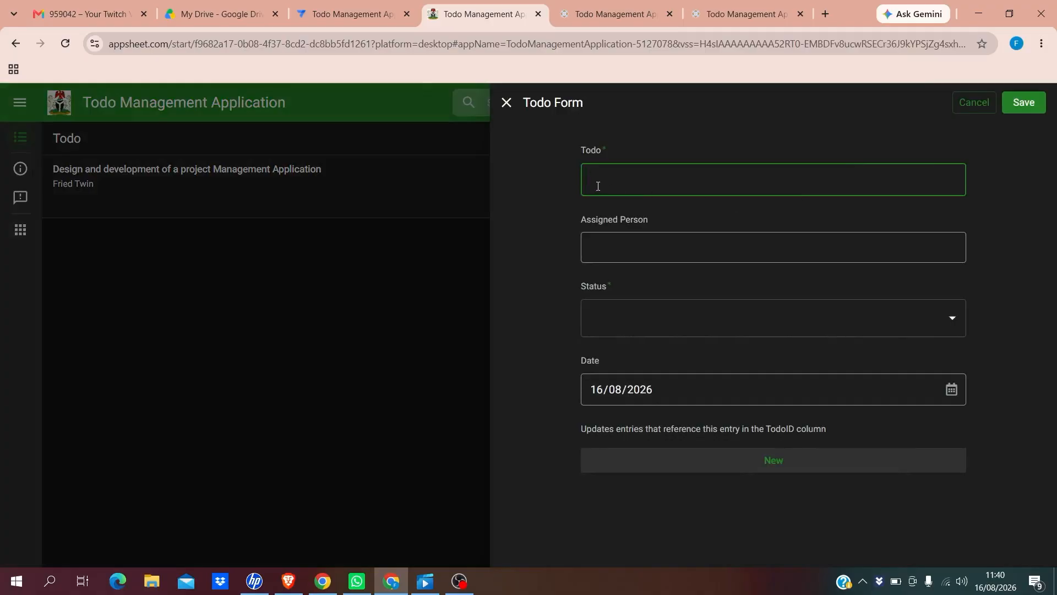
type("Pre")
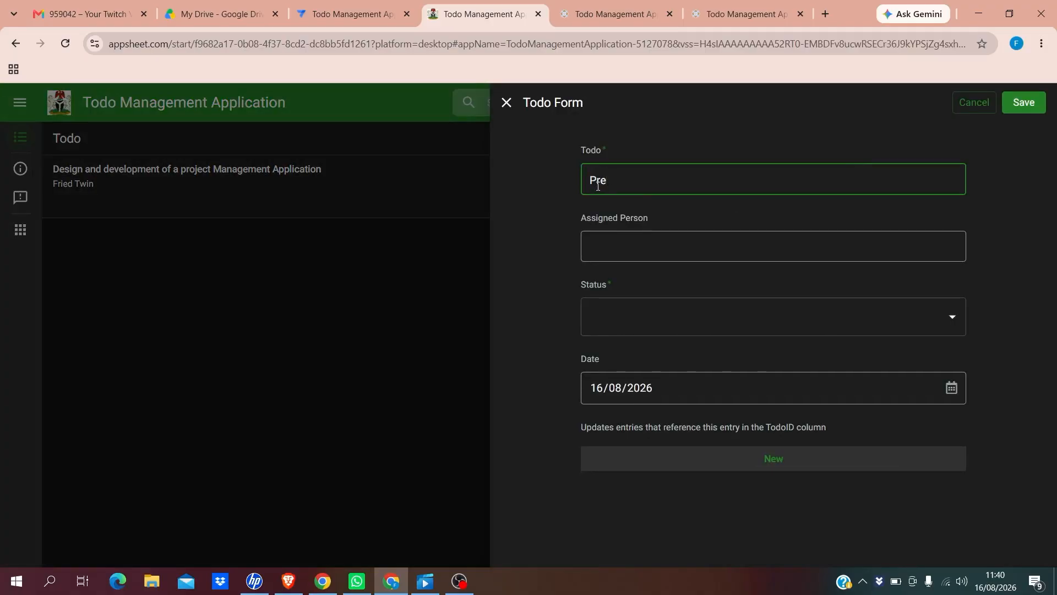
type("pare a tutorial")
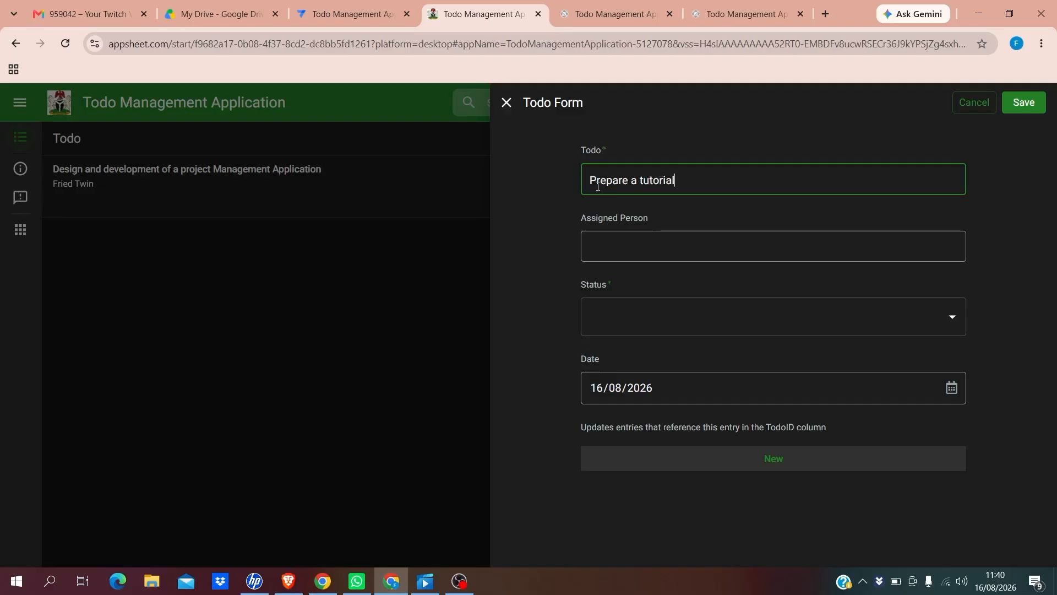
type(" Vide")
type("o for ")
type("t")
key("BackSpace")
type("the next")
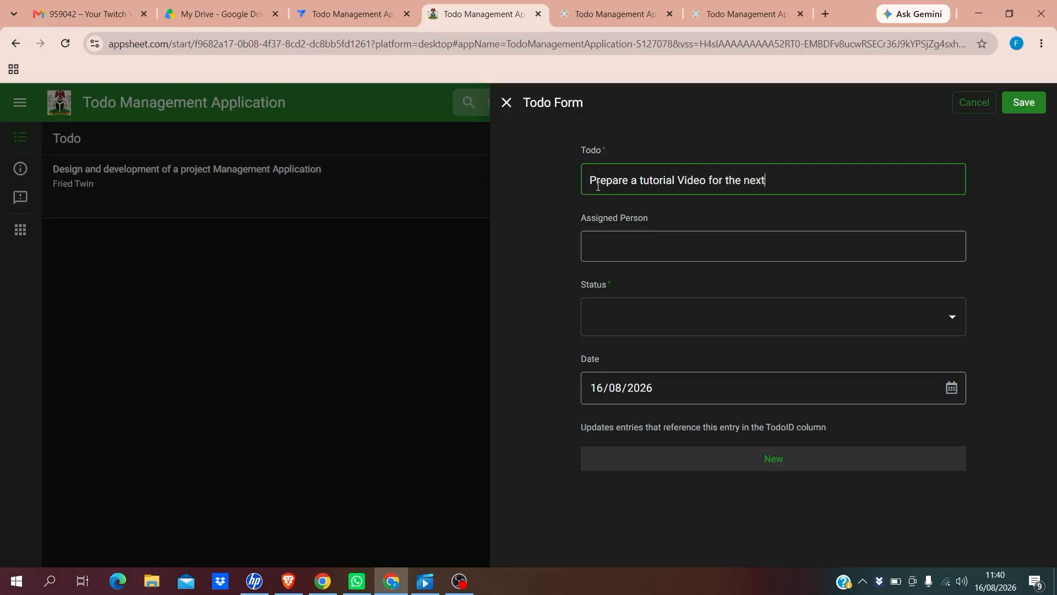
type(" class on Project Mana")
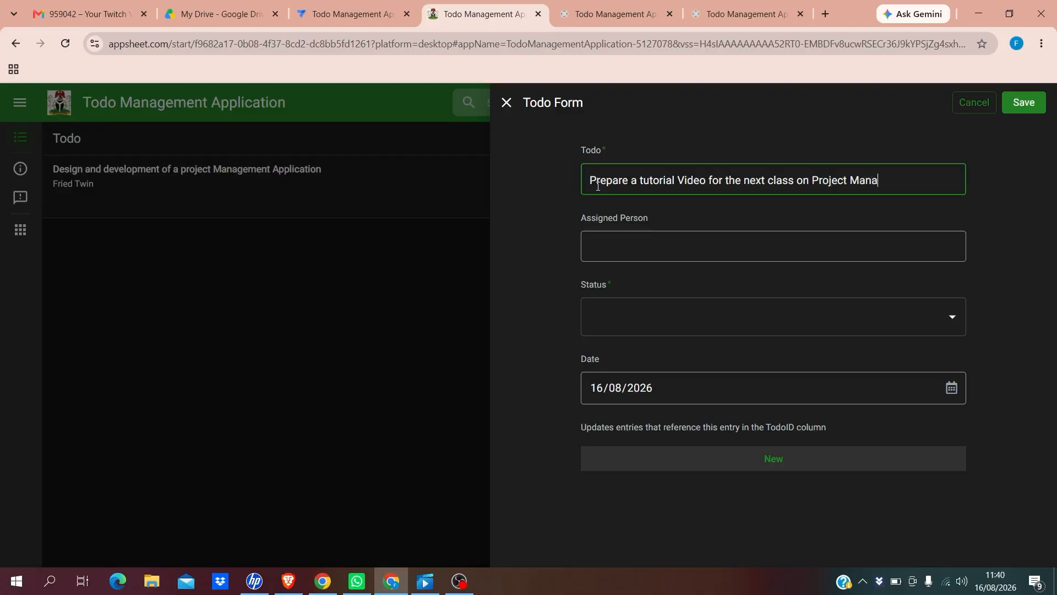
type("gement Applicat")
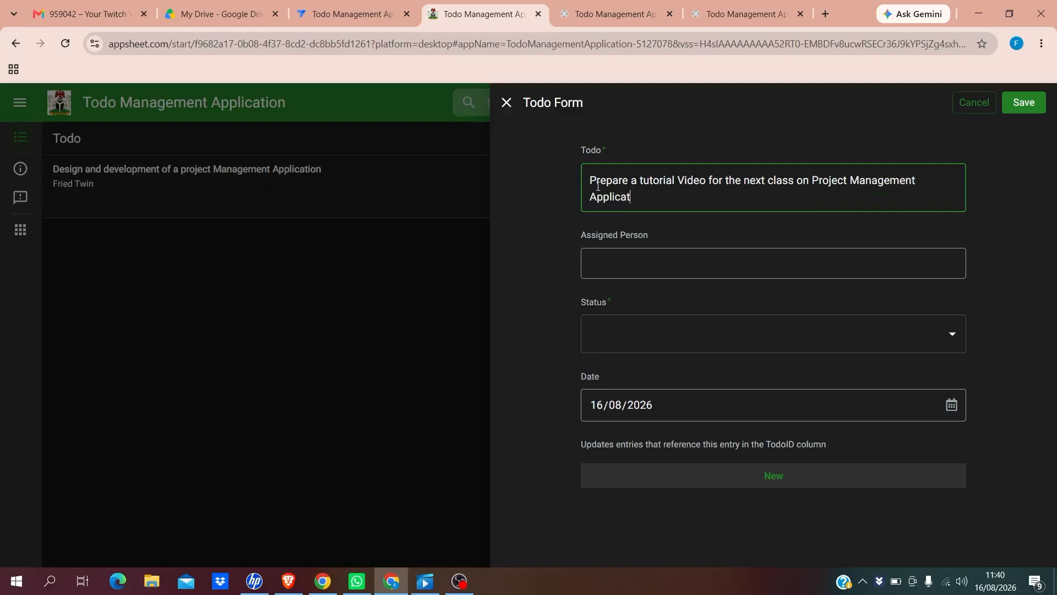
type("ion")
Enter the second assignee's name, set status to Pending, and save the record
left_click(610, 265)
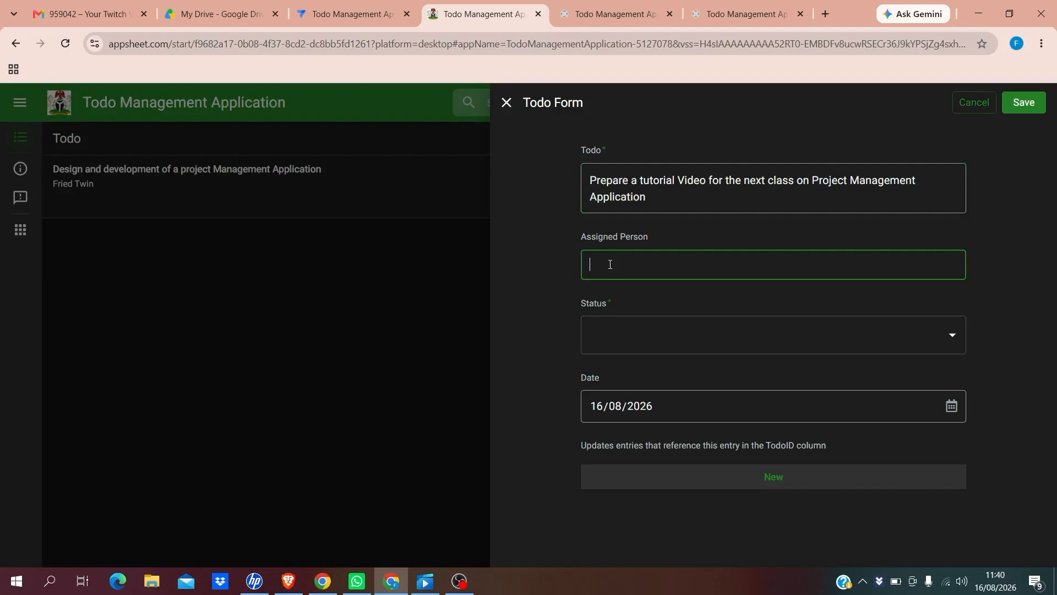
left_click(635, 342)
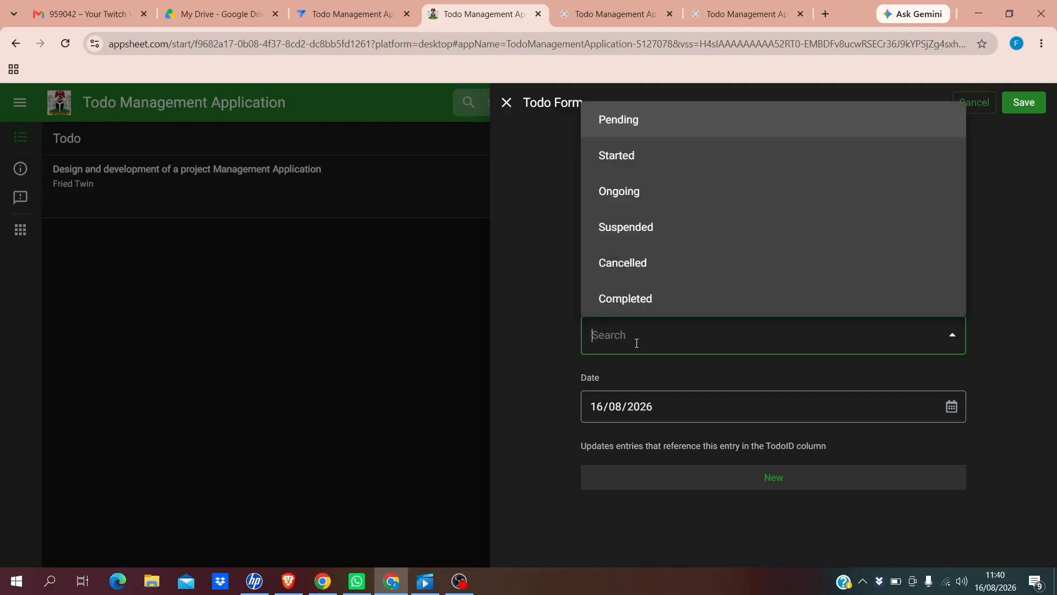
left_click(618, 127)
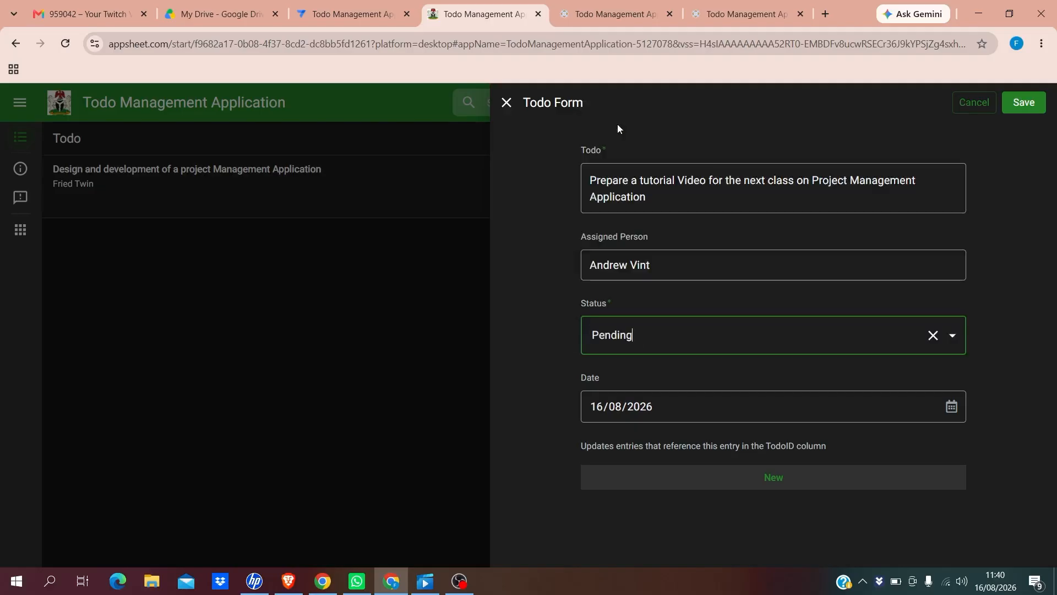
left_click(896, 406)
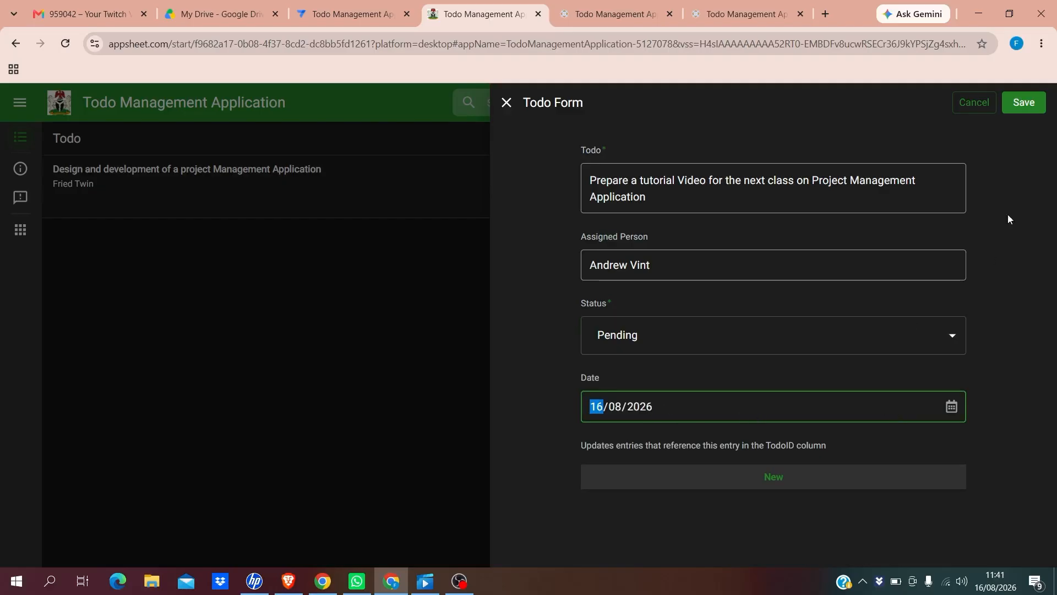
left_click(1016, 106)
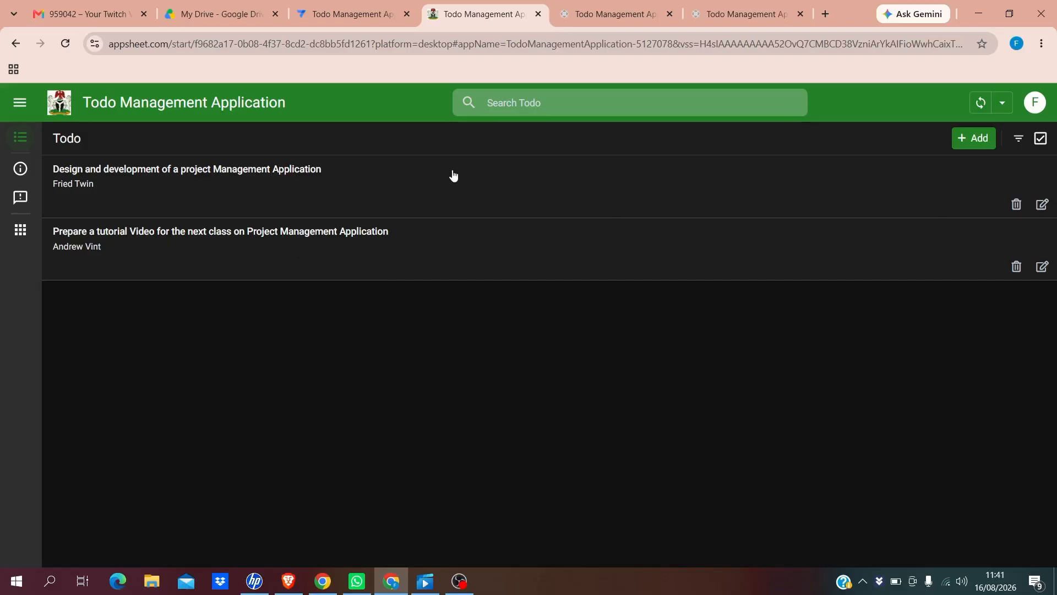
Open the detail view of the first todo, the project-management design task
left_click(473, 193)
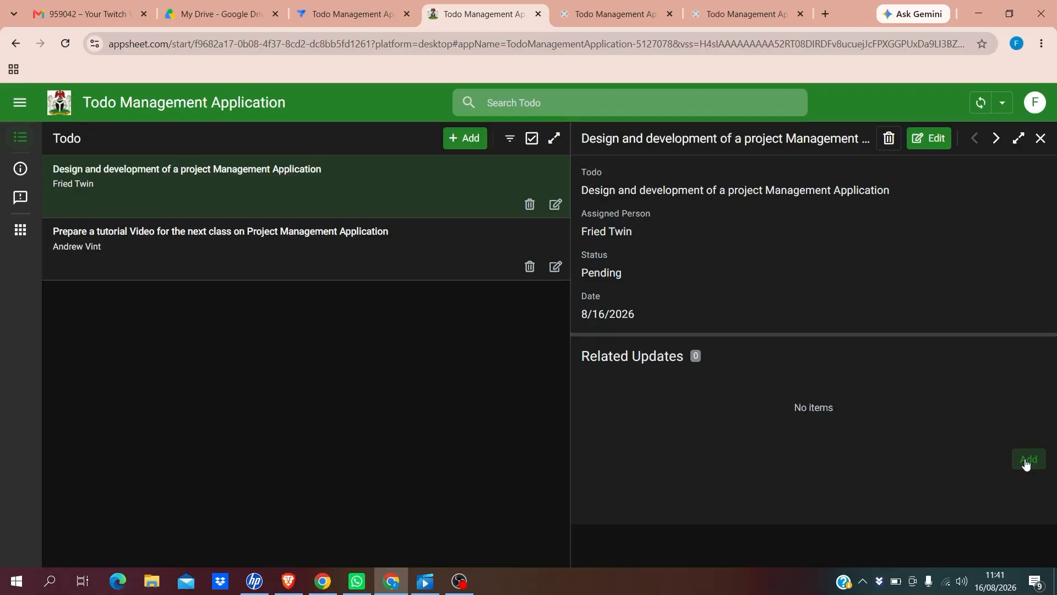
Add an update 'System scoping completed' with status Completed, UpdatedBy Me, and save it
left_click(1027, 461)
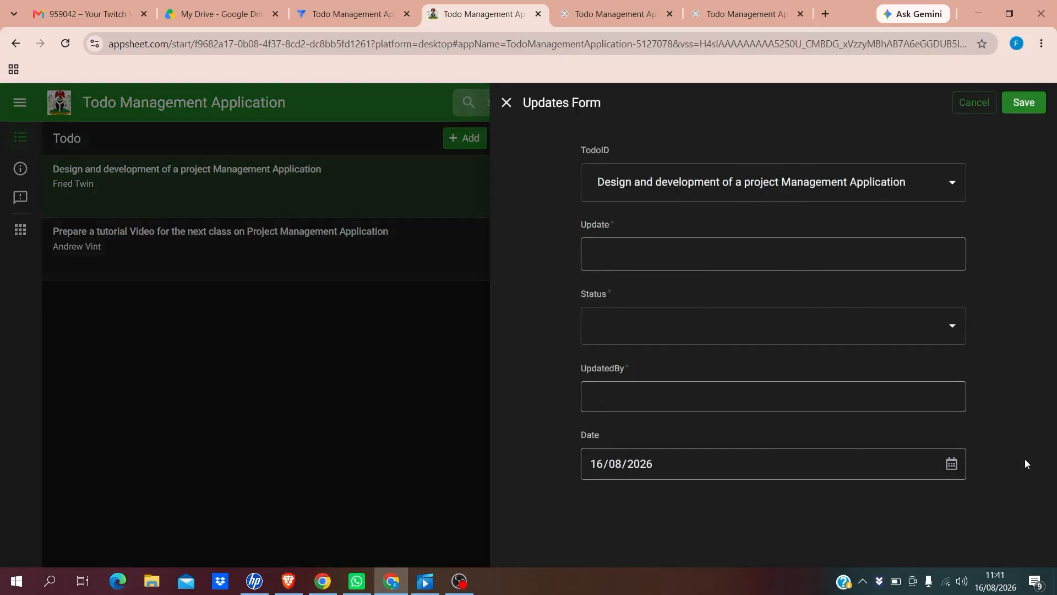
left_click(620, 263)
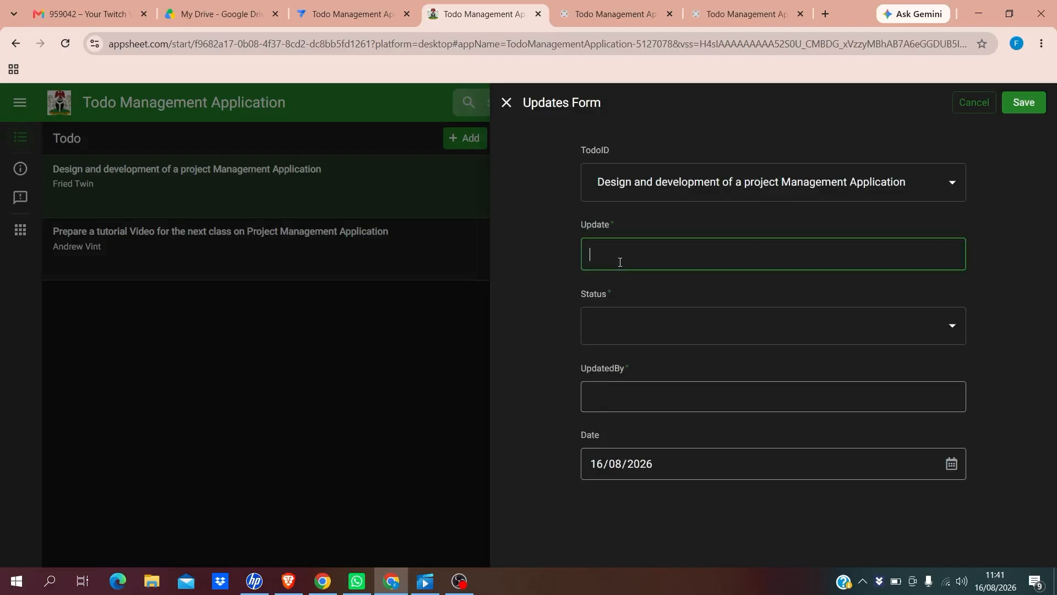
type("System")
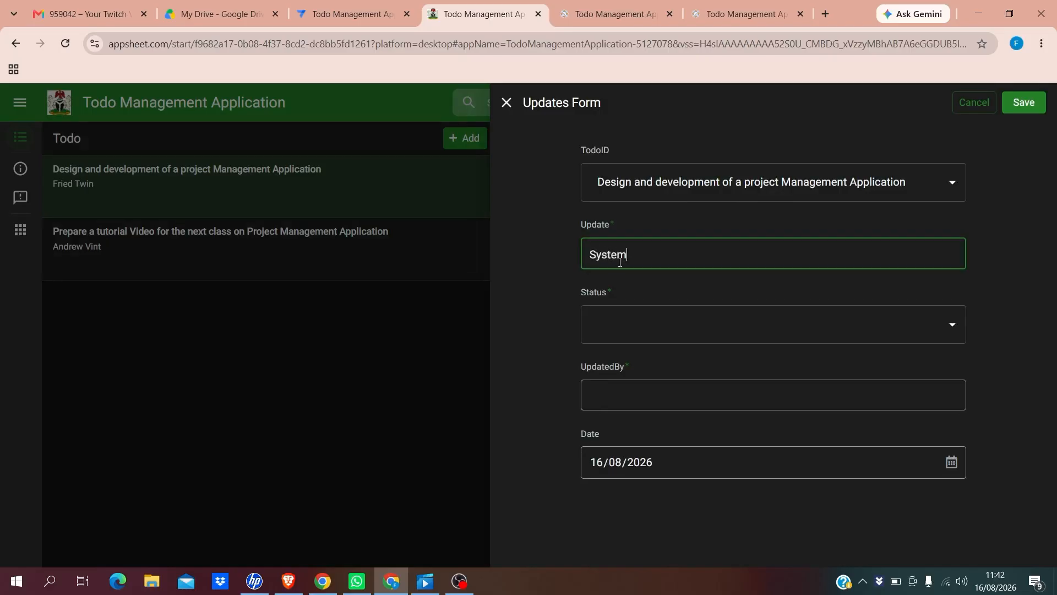
type(" scoping complete")
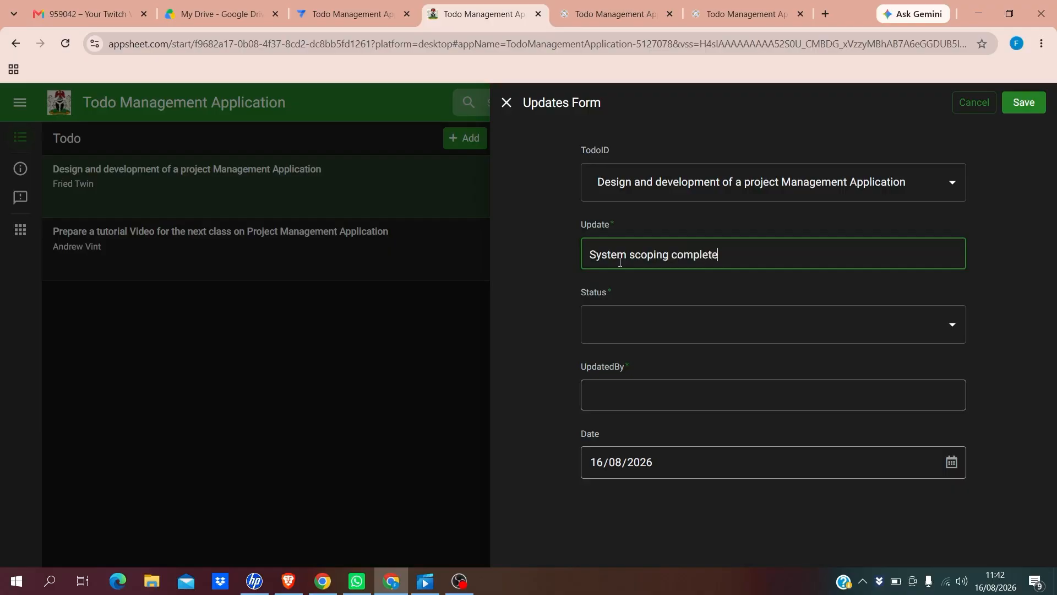
type("d")
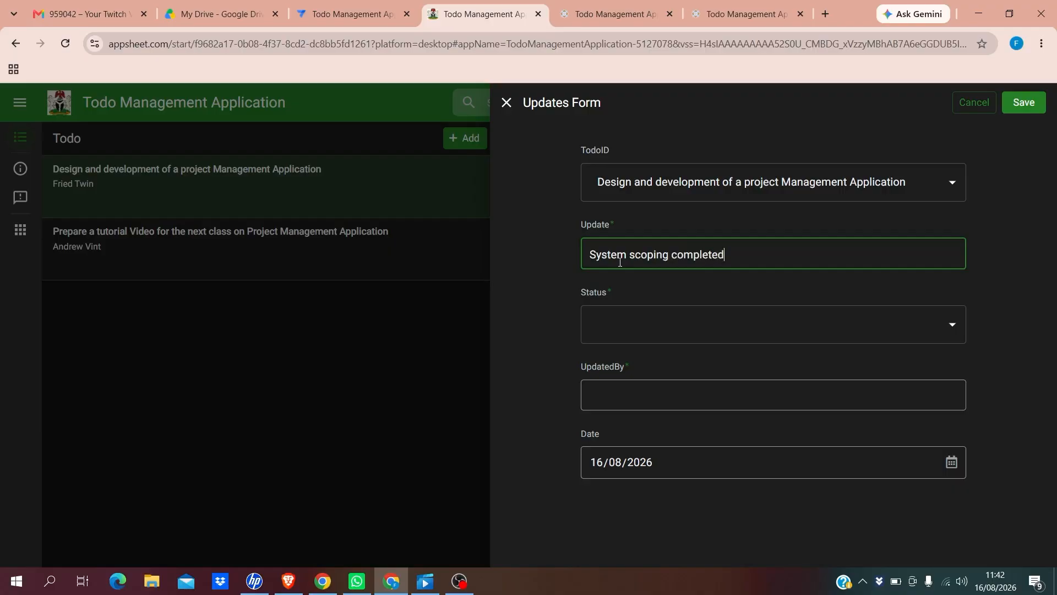
left_click(671, 322)
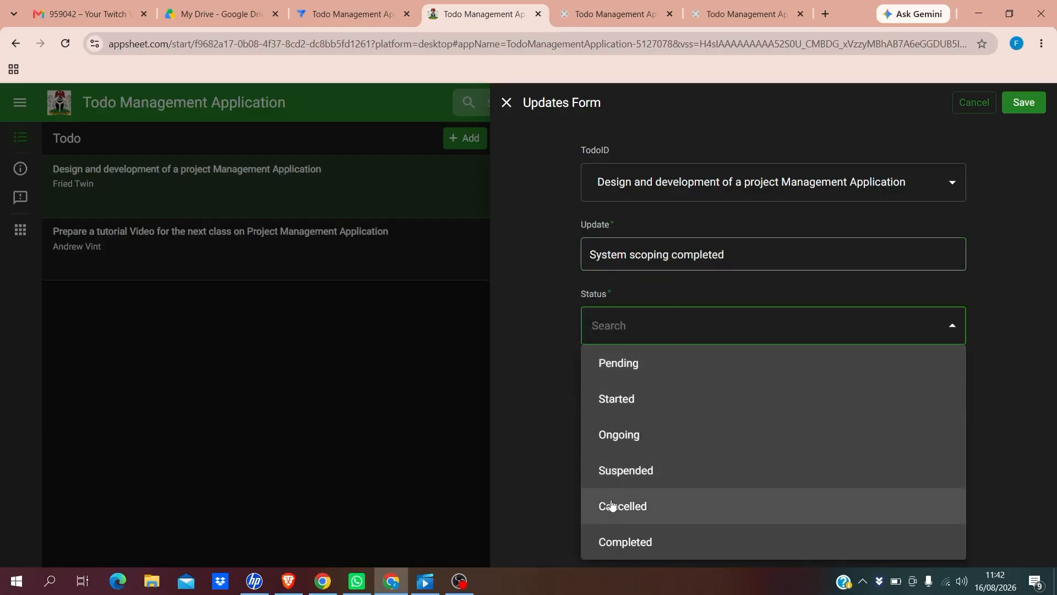
left_click(634, 546)
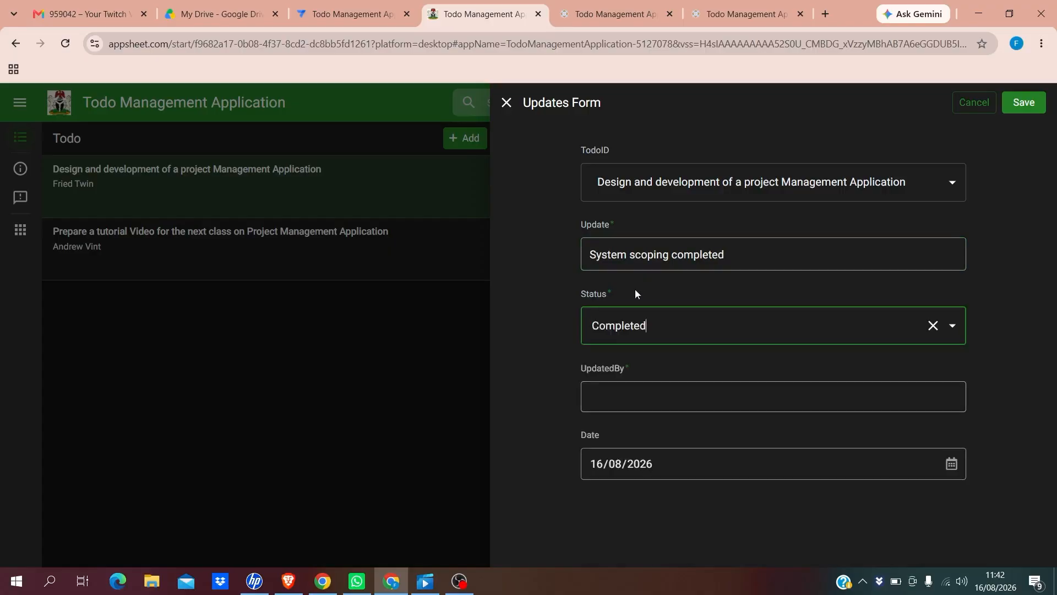
left_click(601, 406)
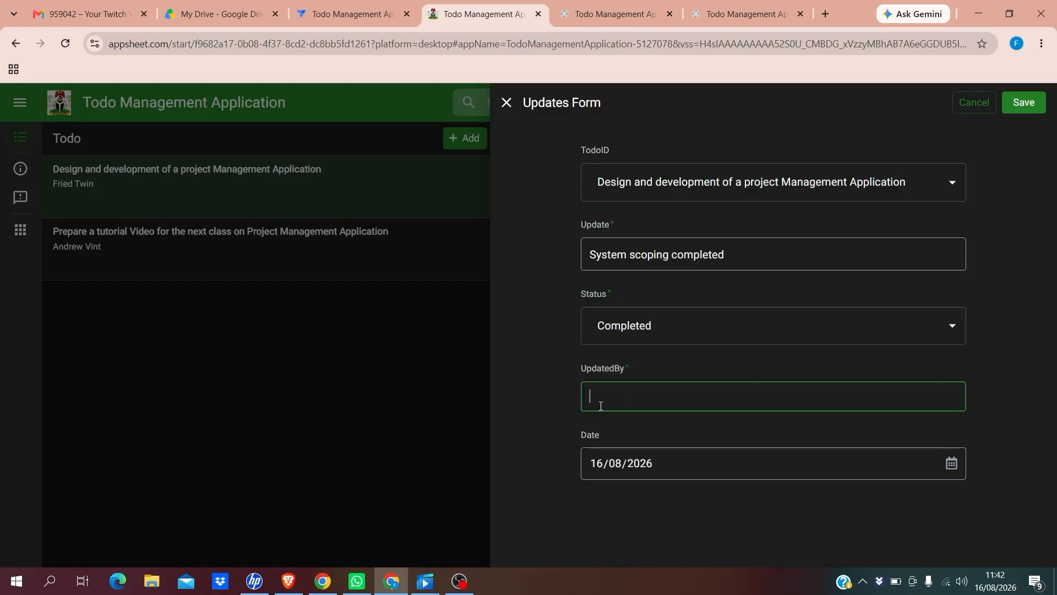
type("Me")
left_click(924, 461)
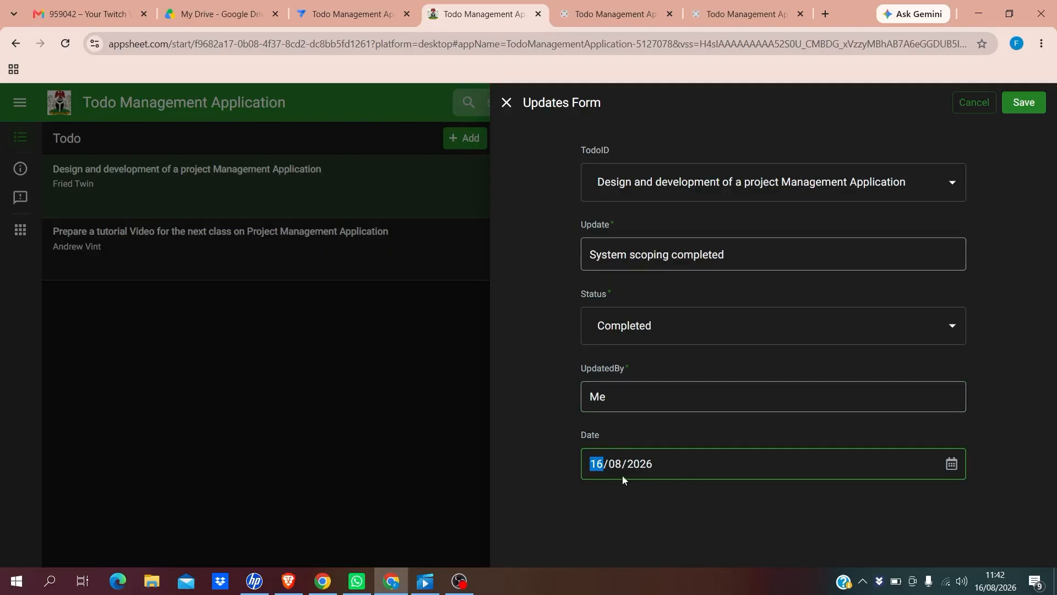
left_click(1028, 101)
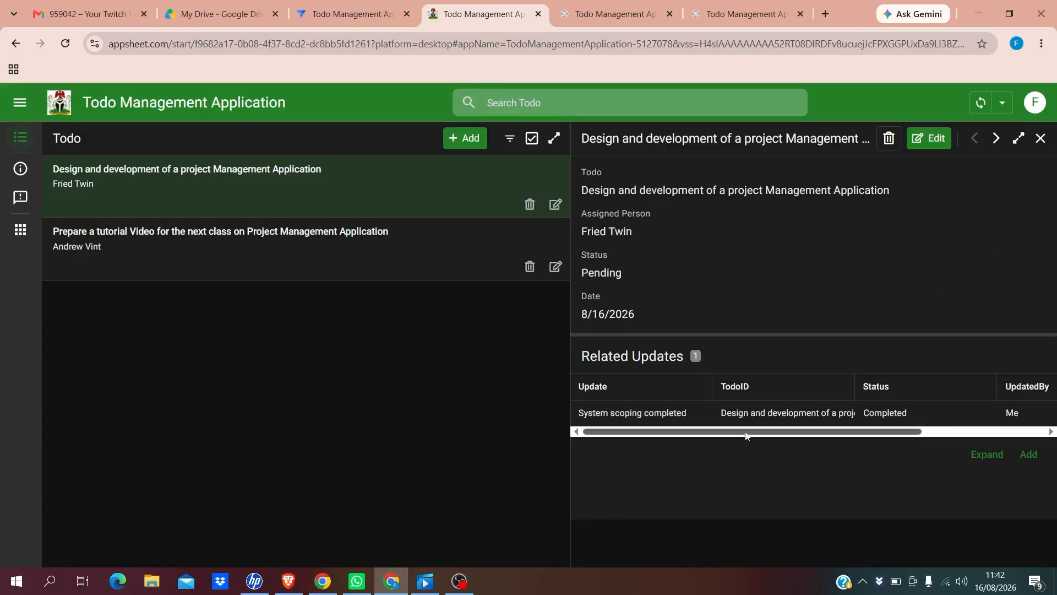
Scroll Related Updates to check Status and UpdatedBy, then begin another update
left_click_drag(746, 436, 814, 446)
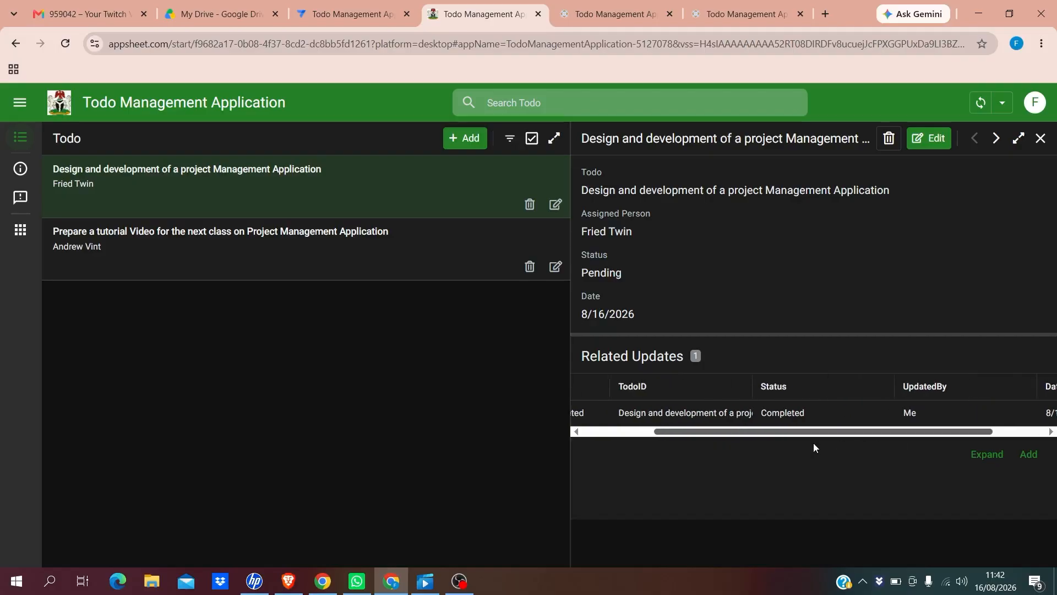
left_click(1025, 455)
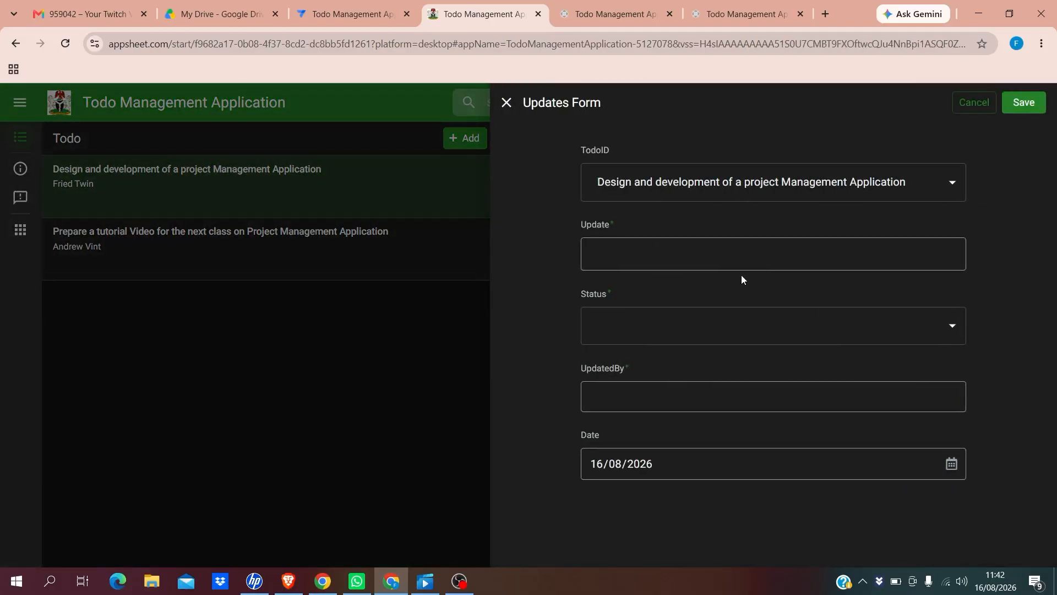
Keep the design todo linked and describe the update as 'Completed back end table setup or Database configuration'
left_click(598, 183)
left_click_drag(599, 182, 948, 201)
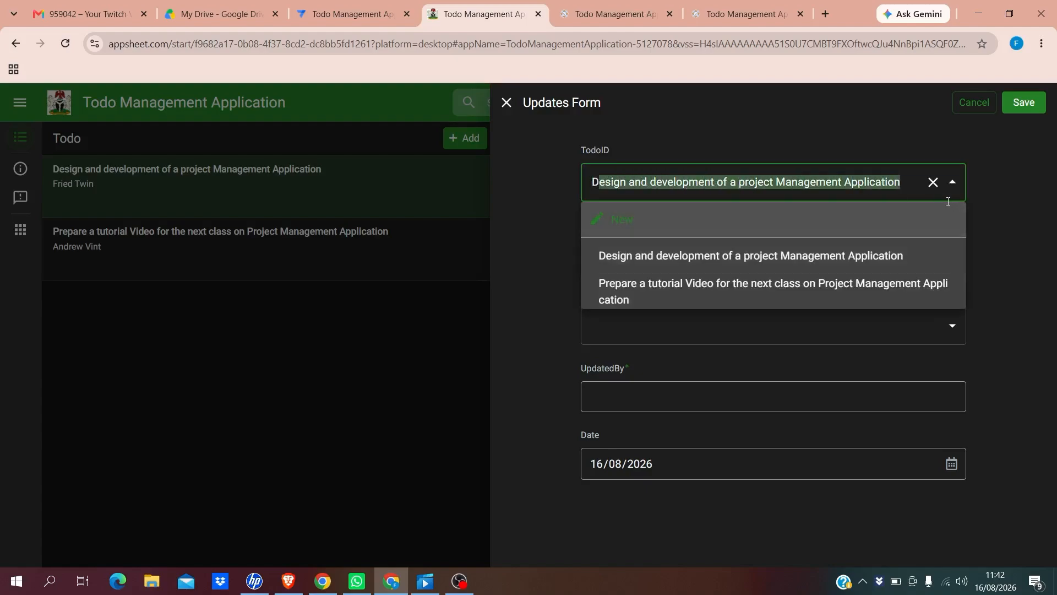
left_click(1016, 217)
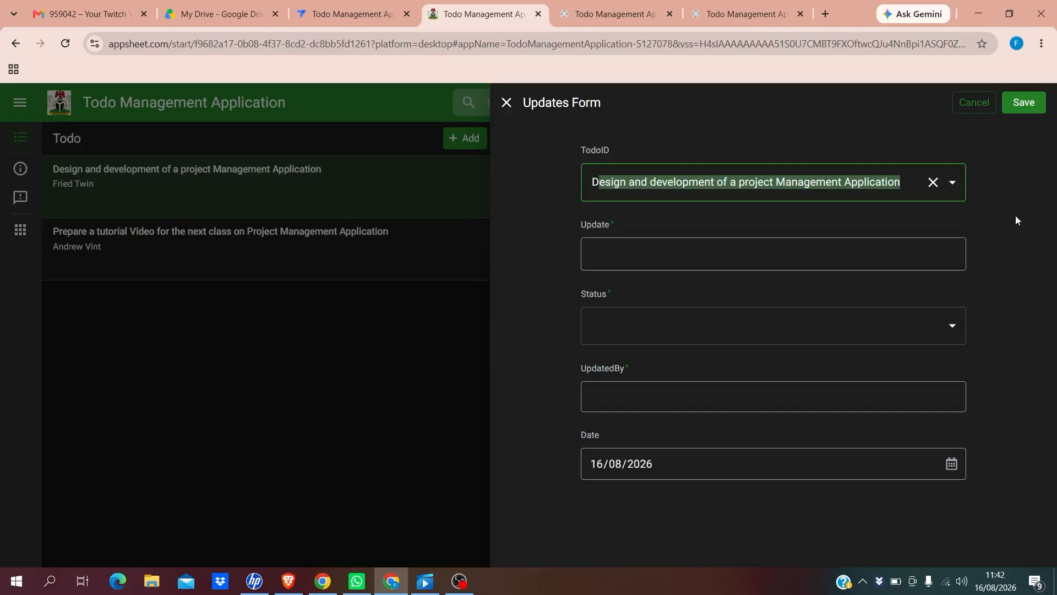
left_click(595, 256)
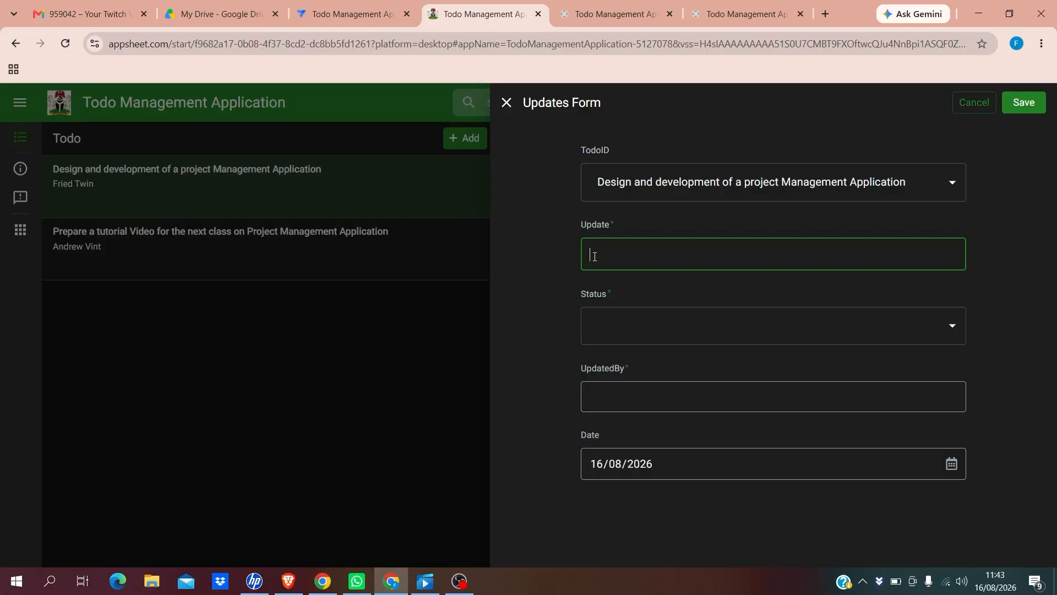
type("Complet")
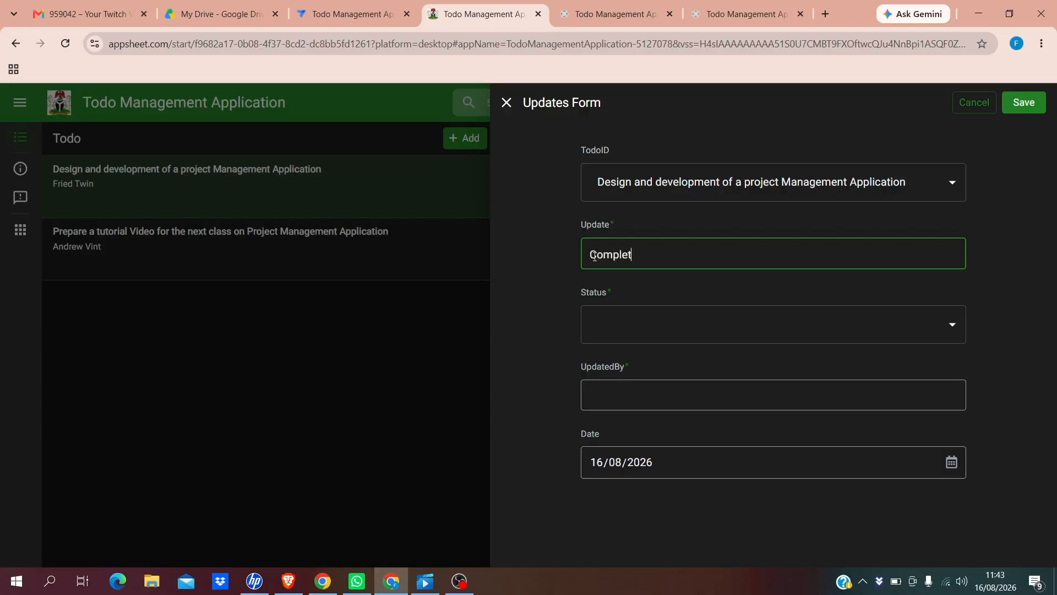
type("e")
type("d back end tabl")
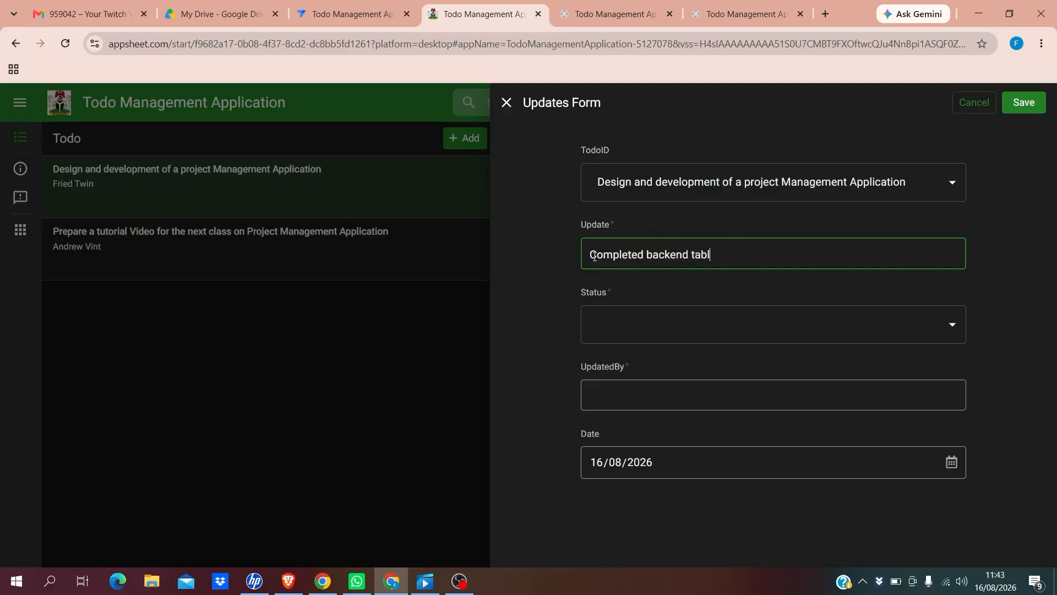
type("e setup or Database")
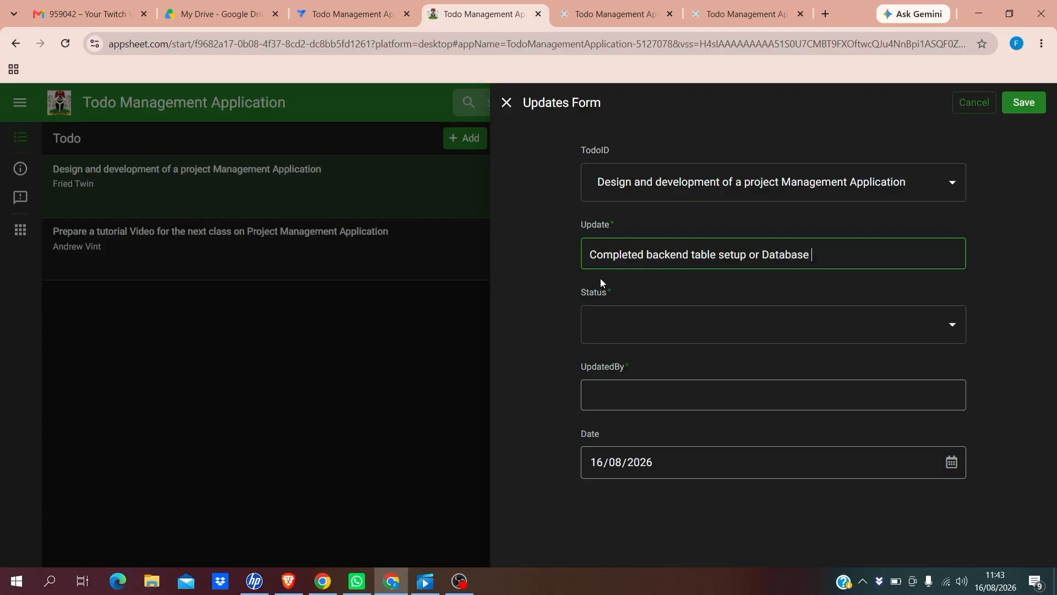
type(" configuratio")
left_click(720, 332)
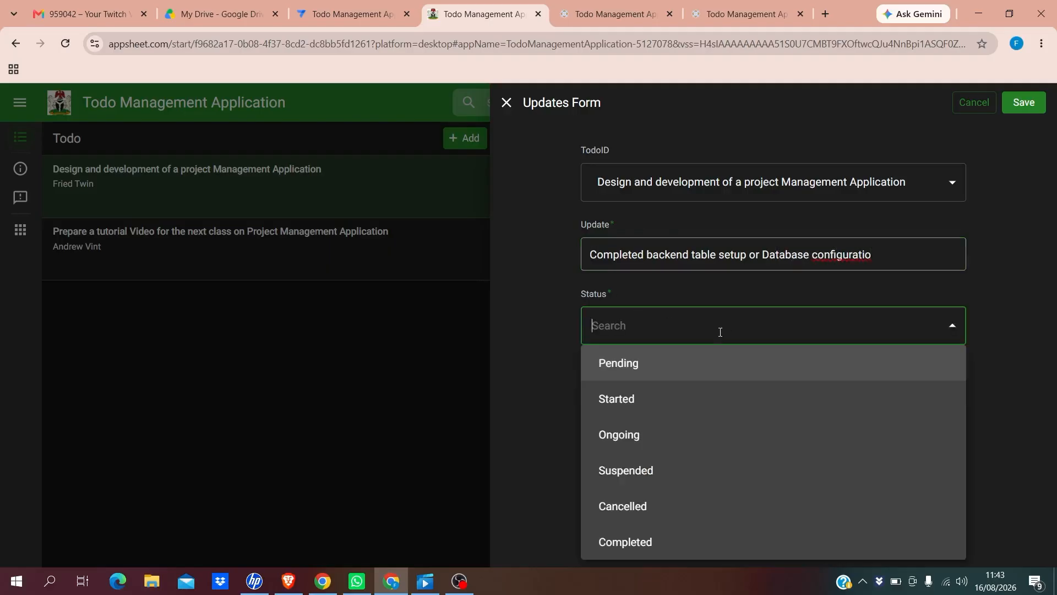
left_click(842, 253)
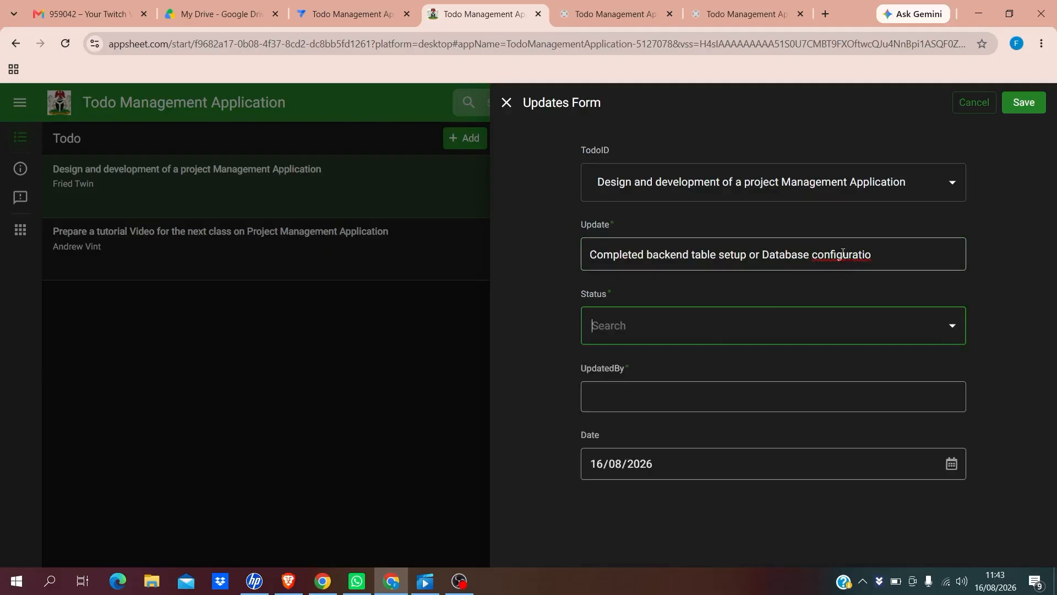
right_click(843, 253)
left_click(884, 260)
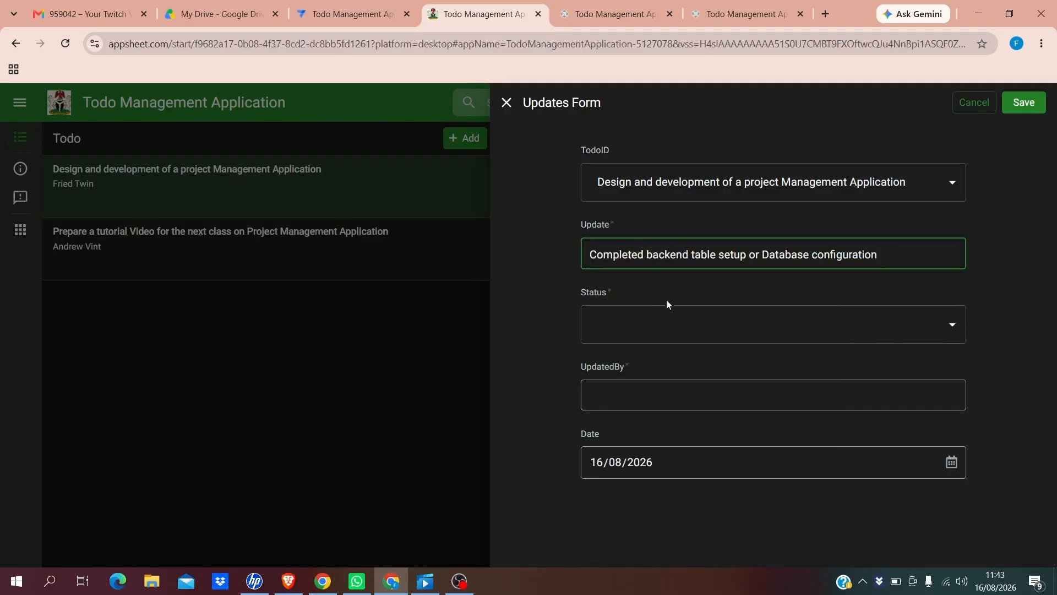
Set the update's status to Ongoing, UpdatedBy to Me, and save it
left_click(673, 333)
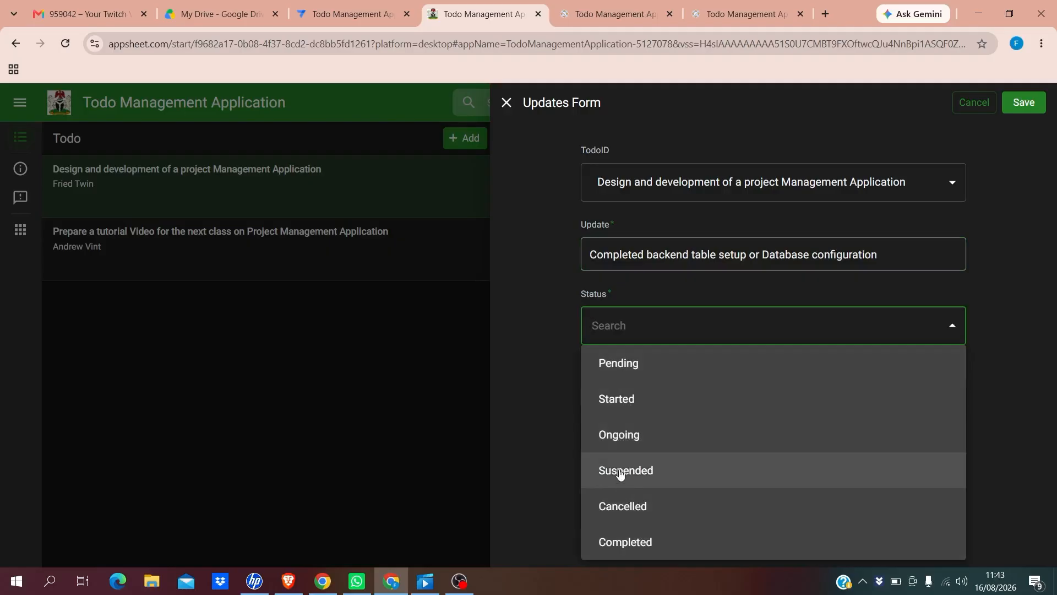
left_click(619, 435)
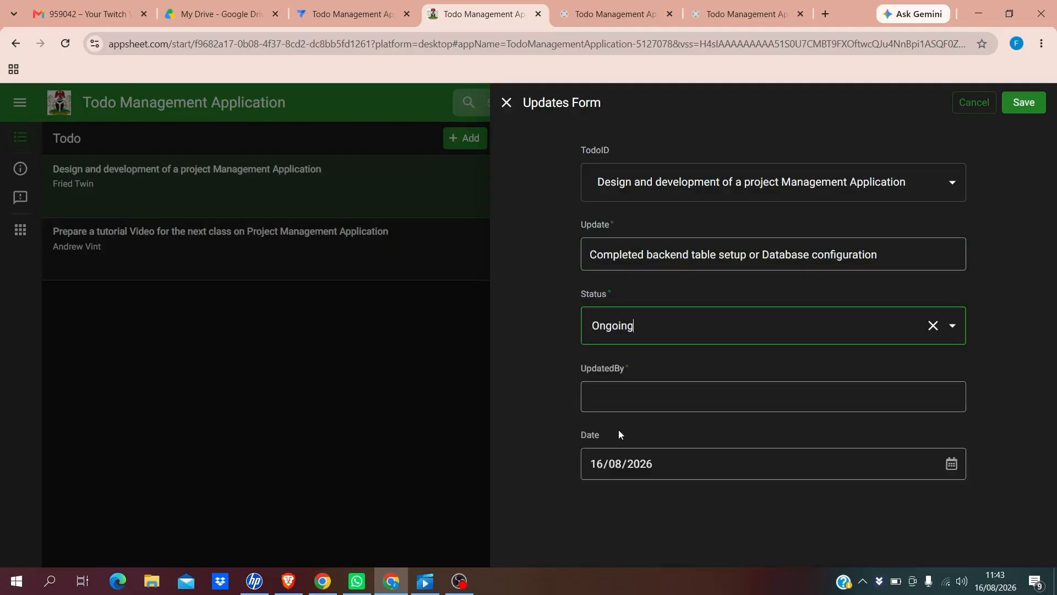
left_click(621, 401)
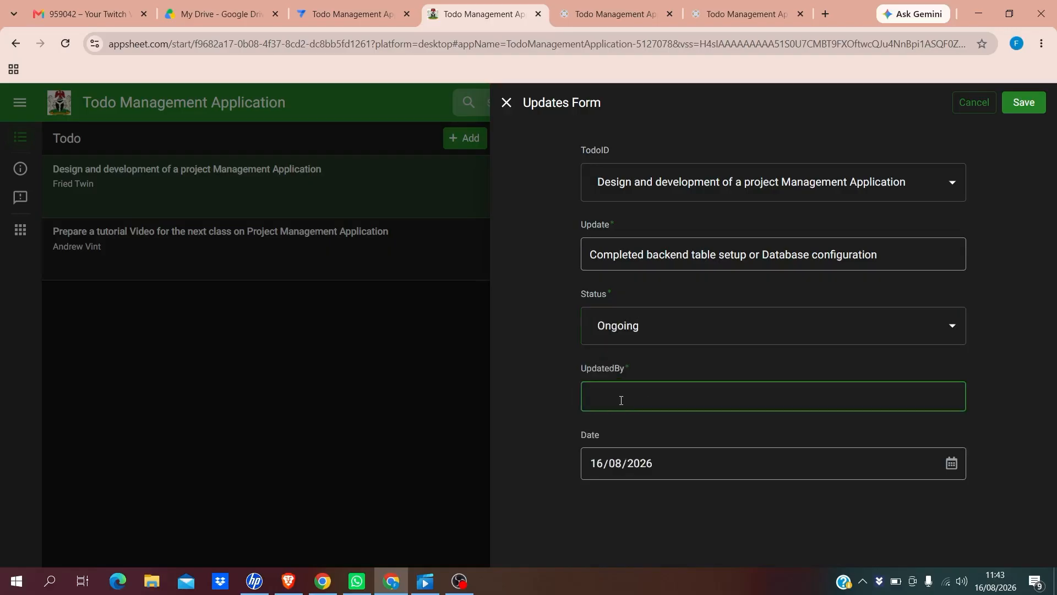
type("Me")
left_click(1024, 103)
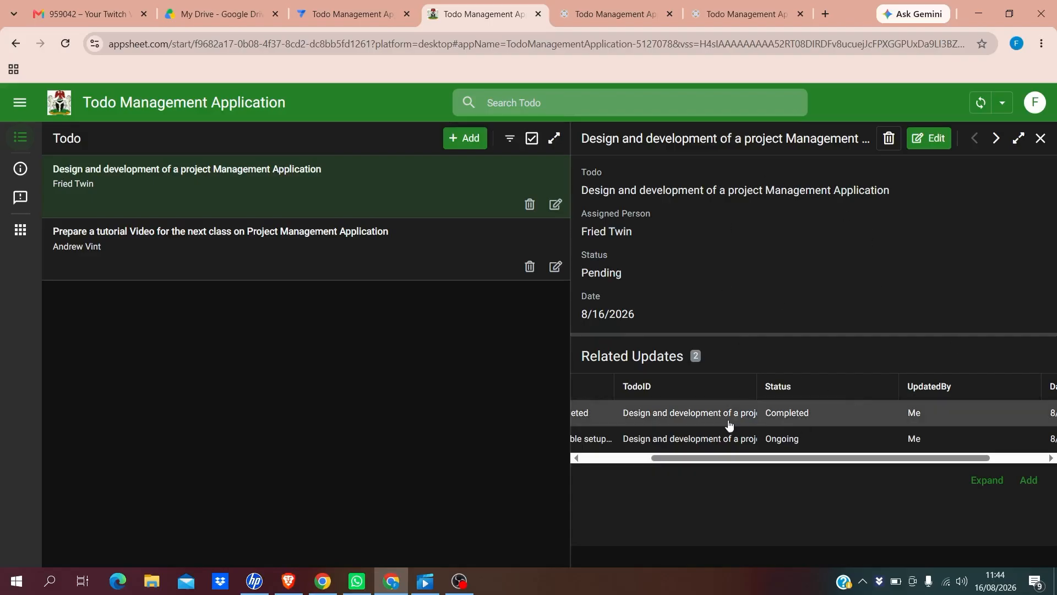
Open the Completed 'System scoping completed' row from the Related Updates table
left_click(774, 419)
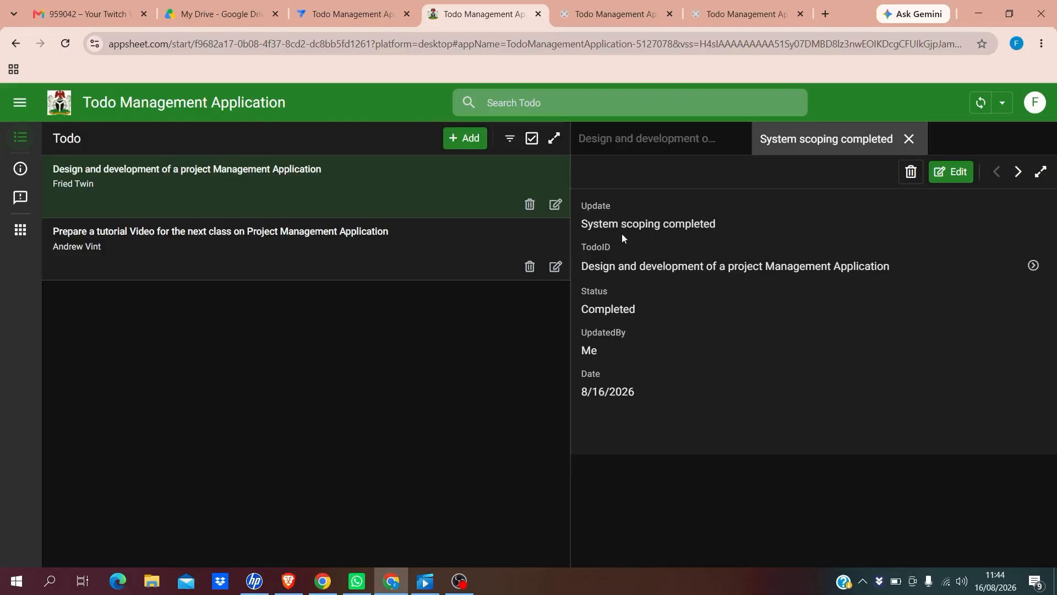
Jump to the parent todo, open the Completed update, step Next and Prev, then return
left_click(585, 267)
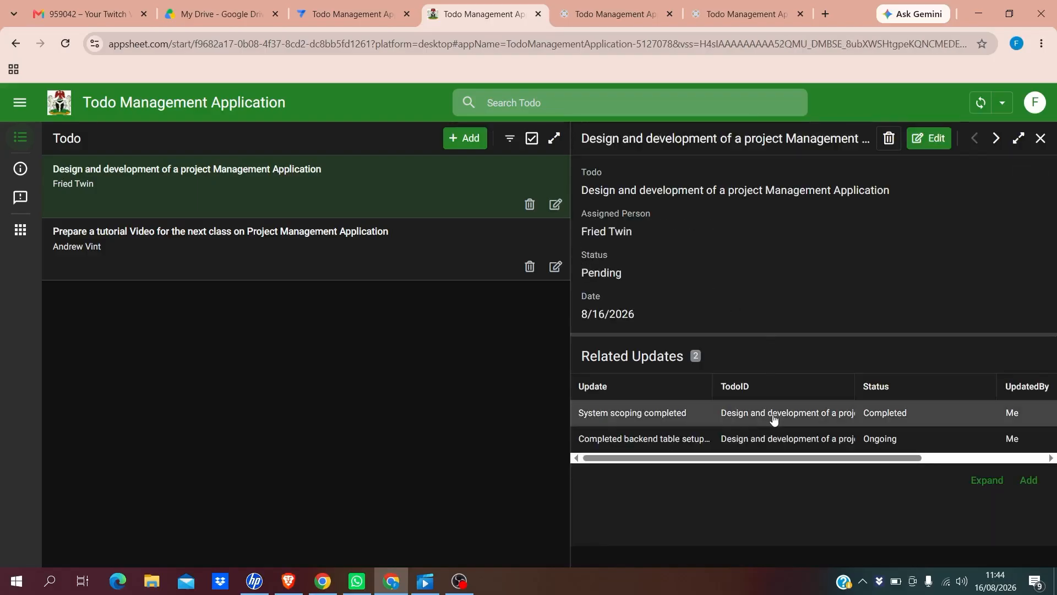
left_click(772, 415)
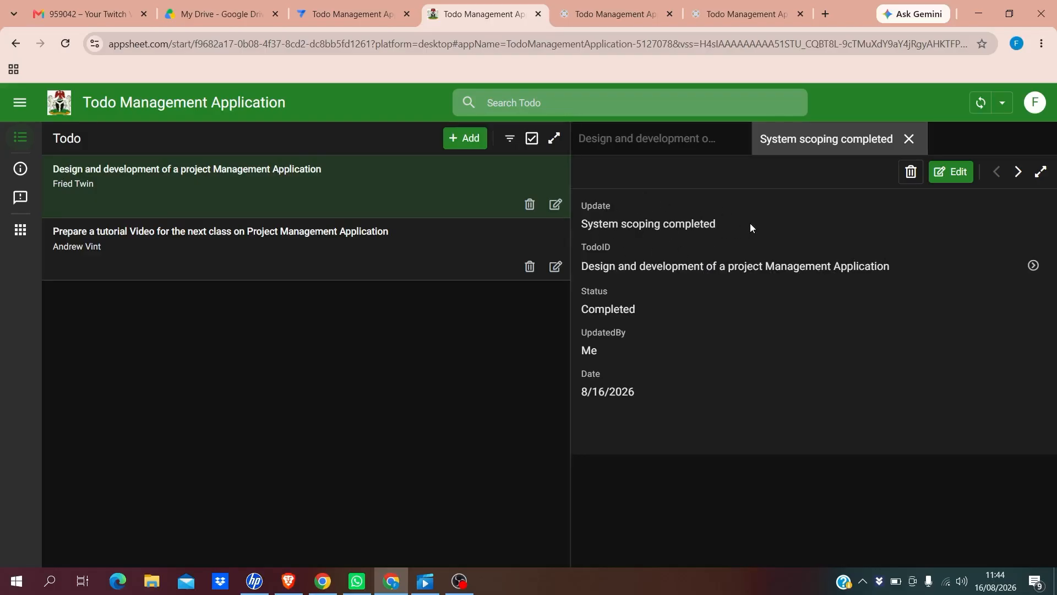
left_click(1018, 173)
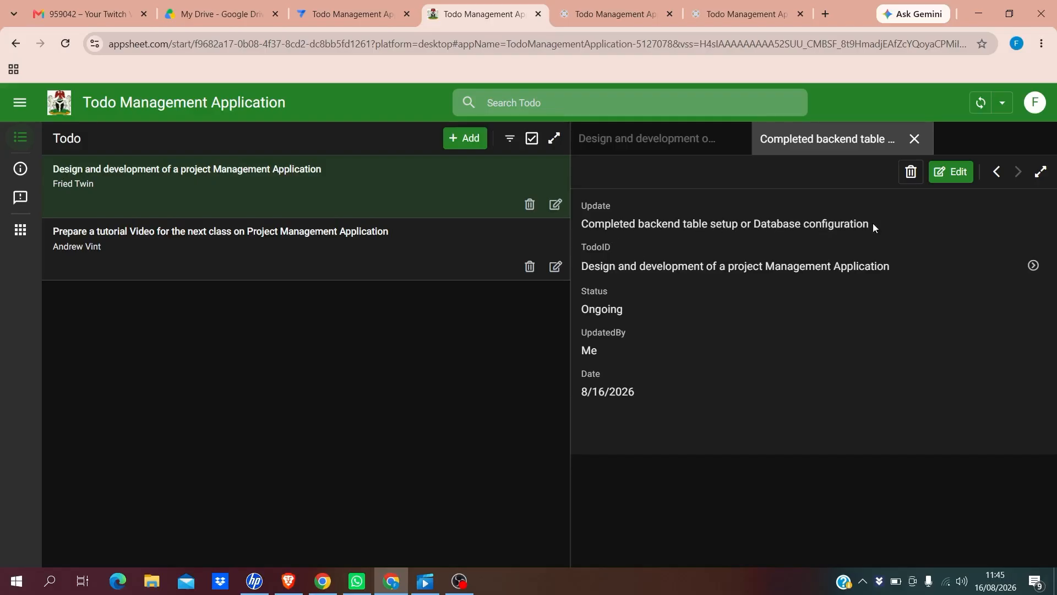
left_click(996, 171)
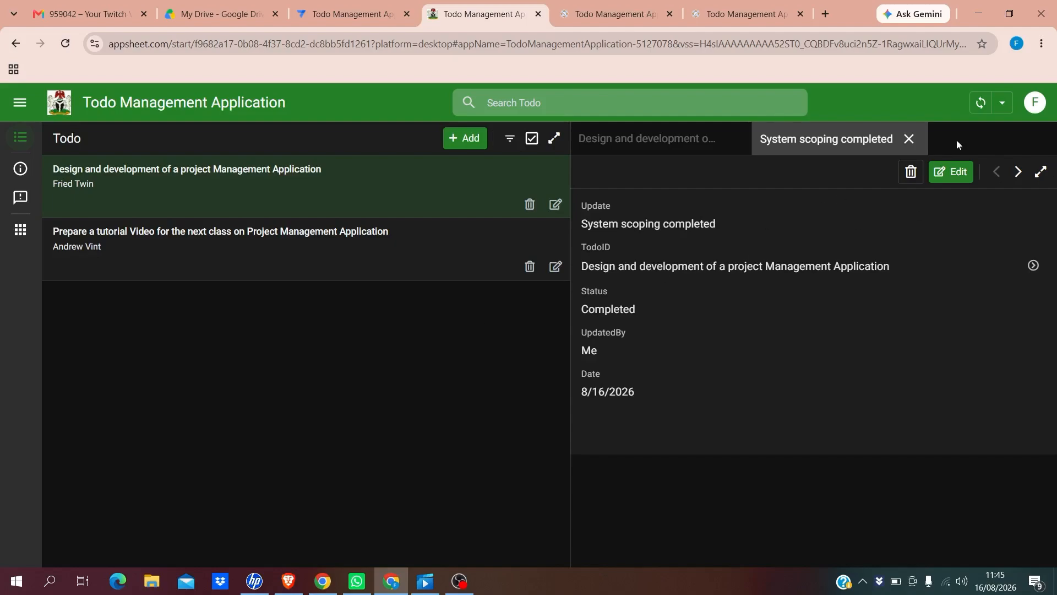
left_click(908, 139)
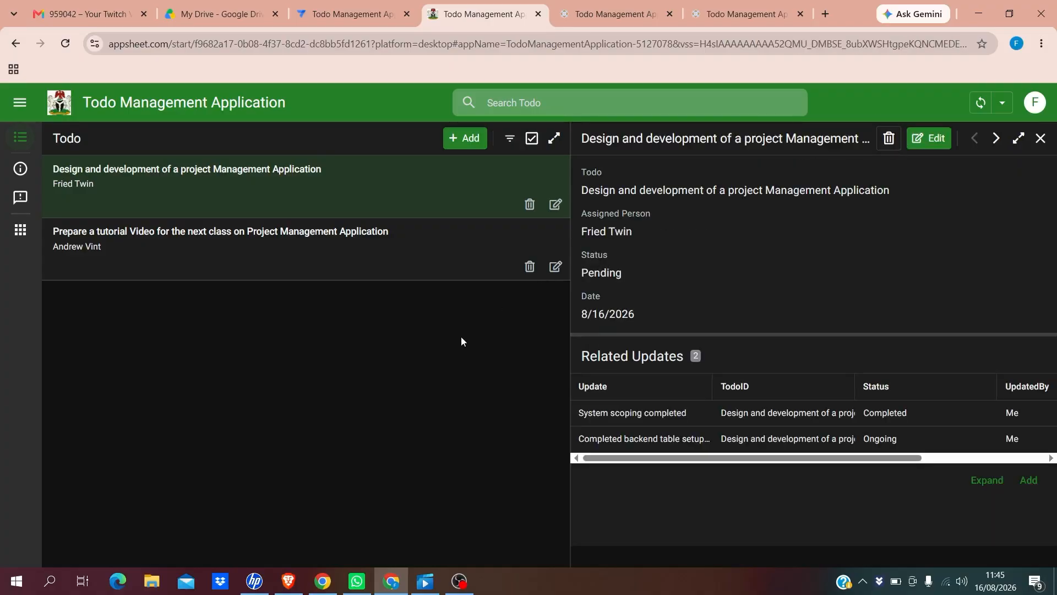
Close the design todo's details and open the tutorial-video todo's edit form
left_click(1040, 138)
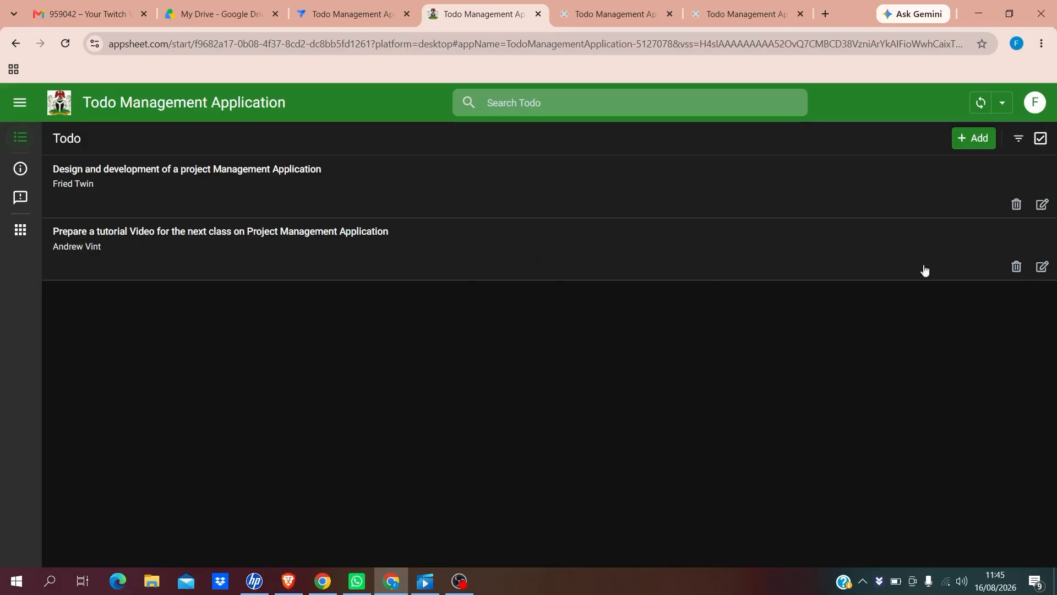
left_click(1041, 268)
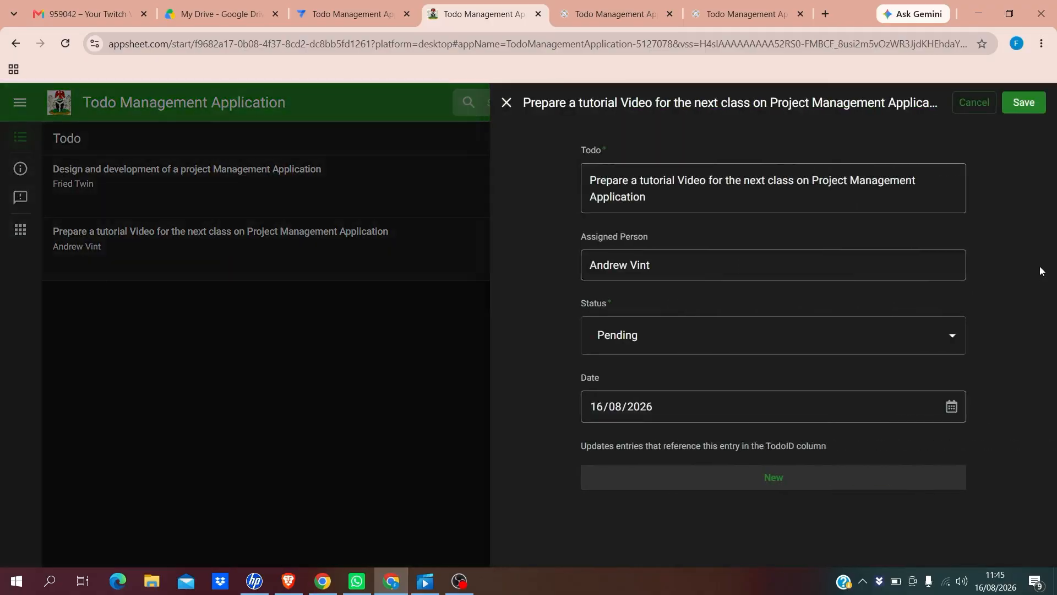
Cancel a new update and the edit form, then decline deleting the first todo
left_click(762, 484)
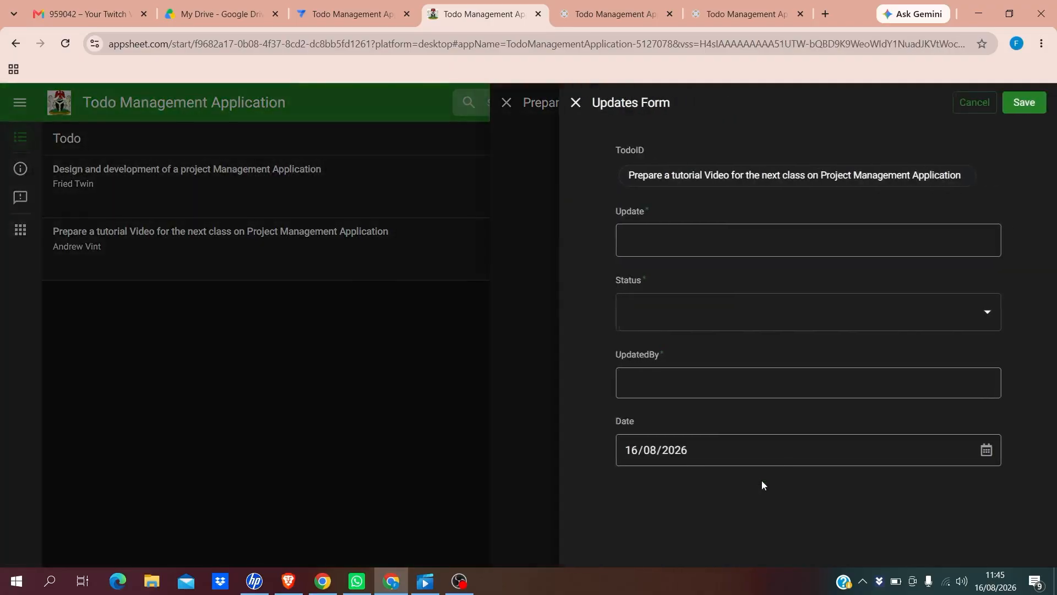
left_click(974, 104)
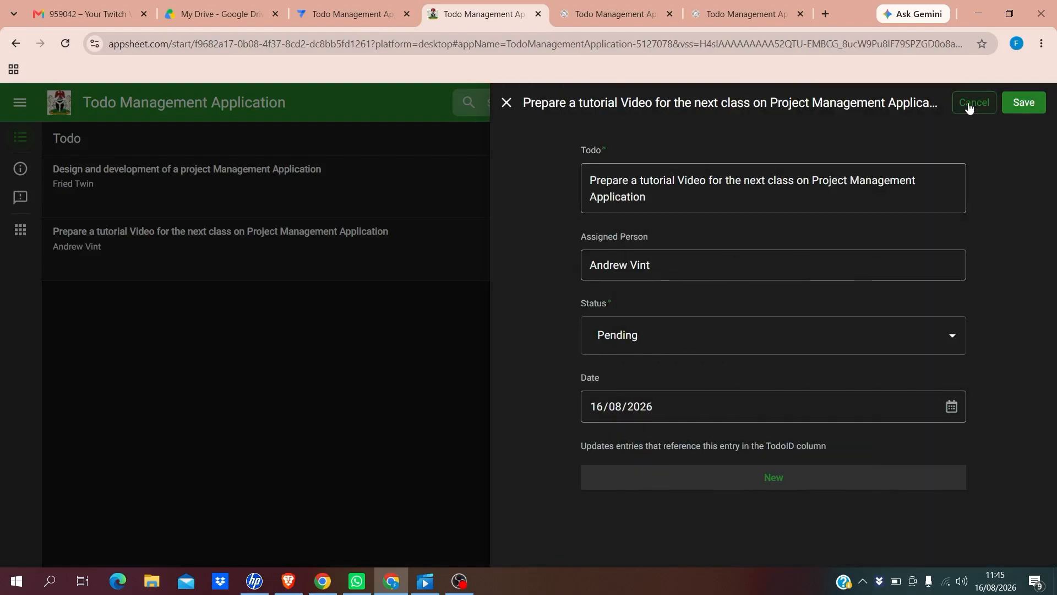
left_click(969, 105)
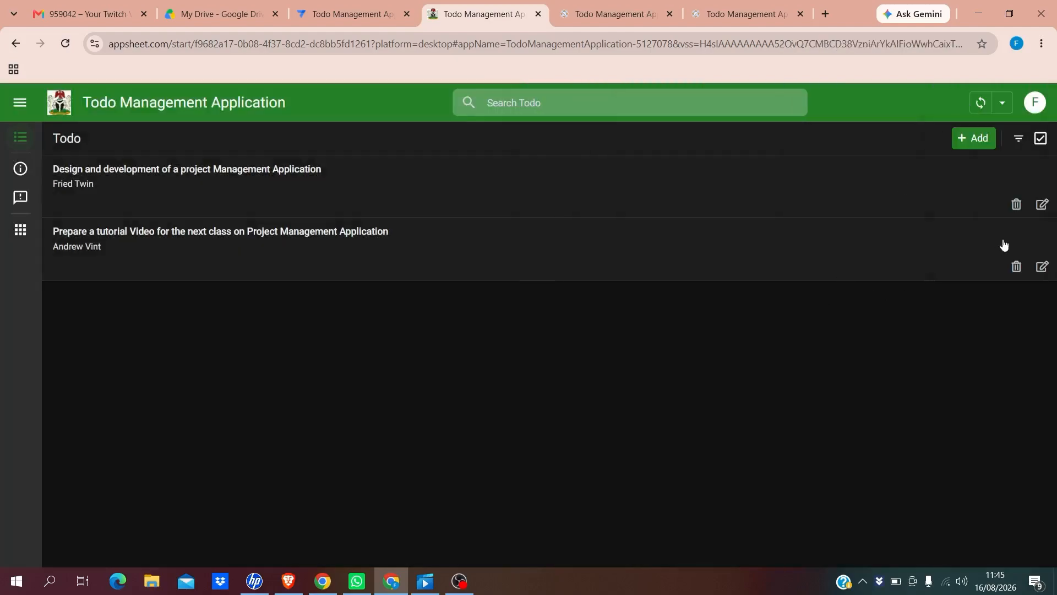
left_click(1016, 208)
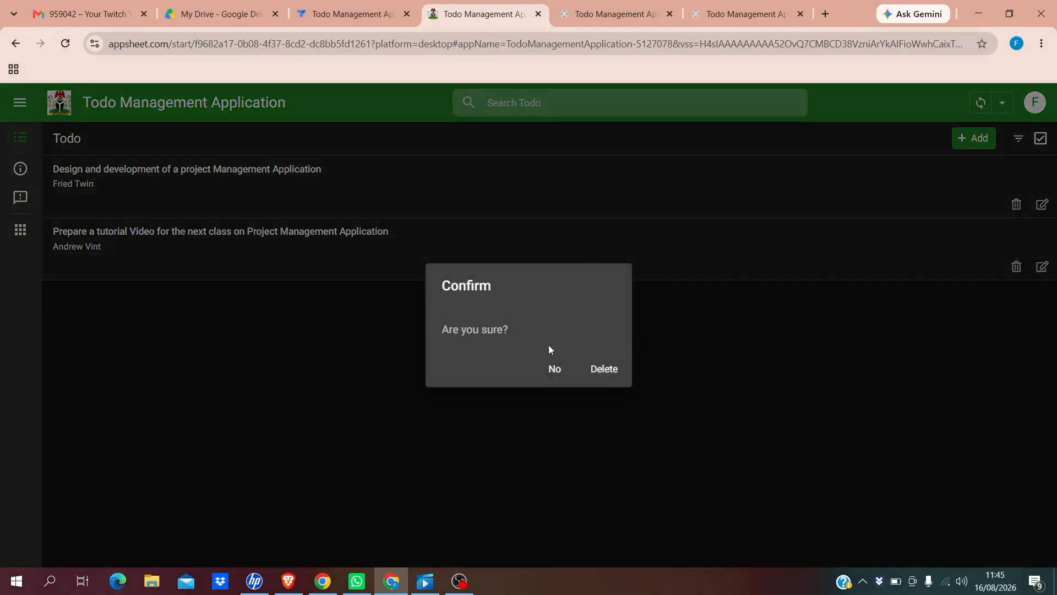
left_click(554, 370)
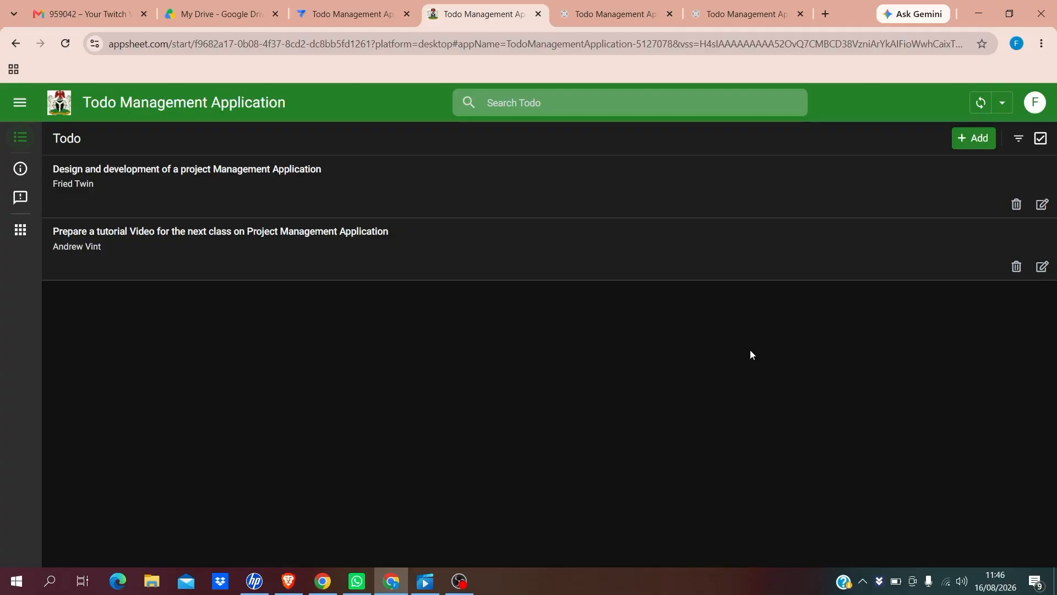
left_click(497, 103)
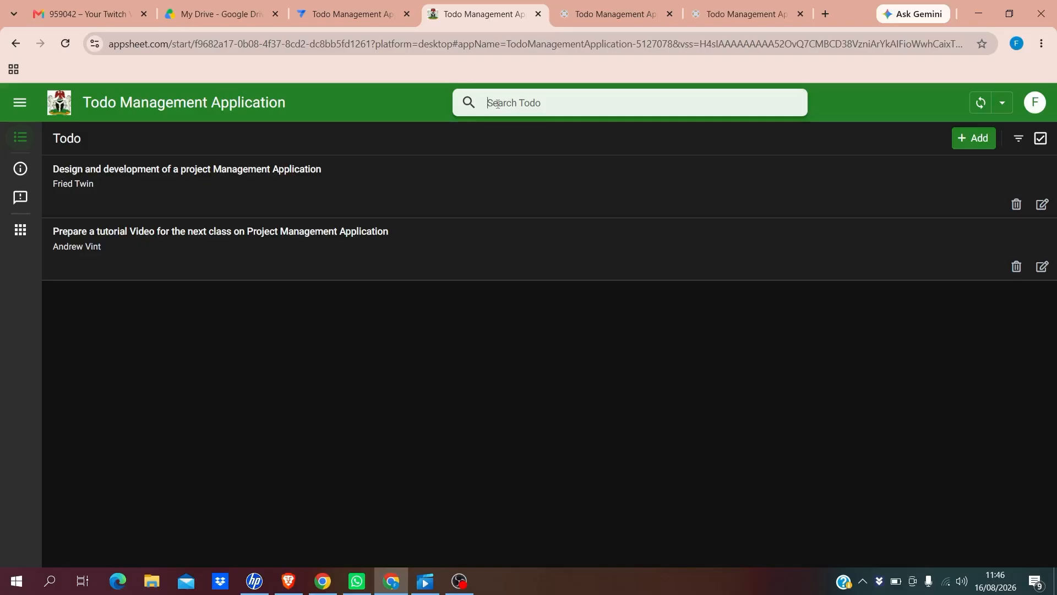
type("des")
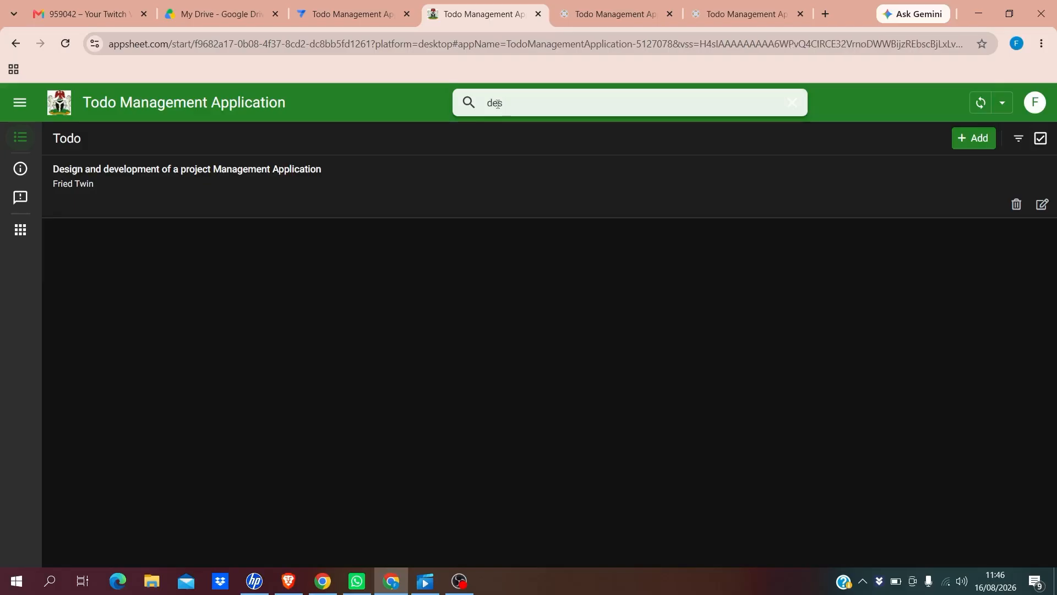
type("ign")
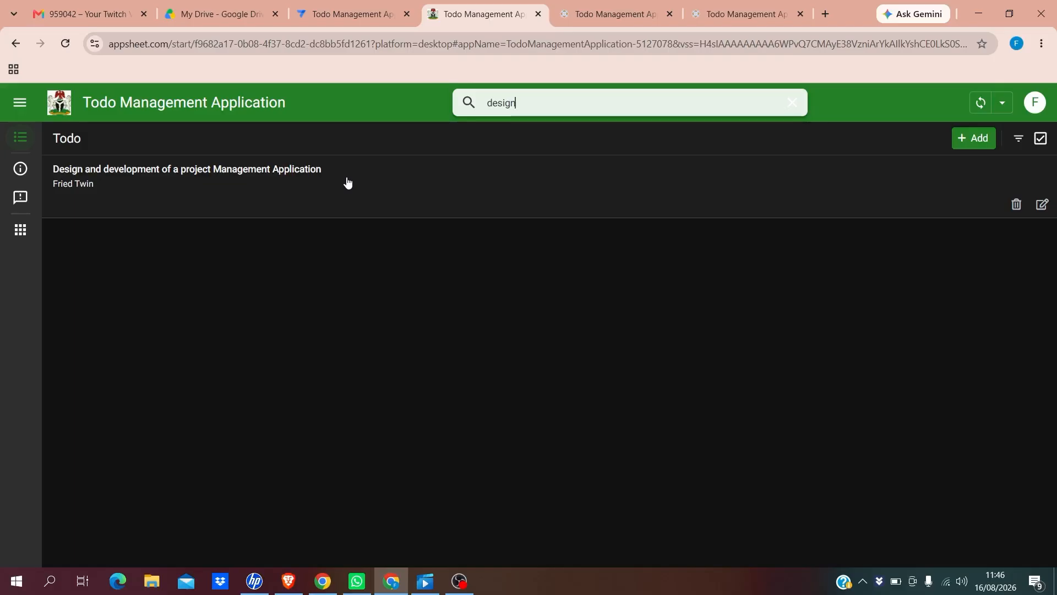
left_click(356, 188)
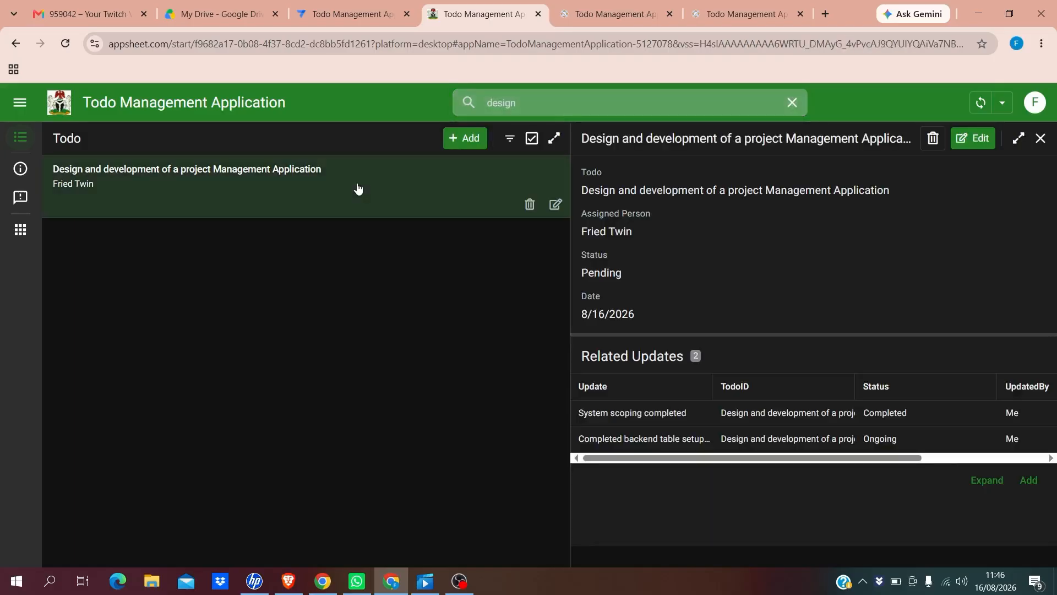
left_click(1039, 141)
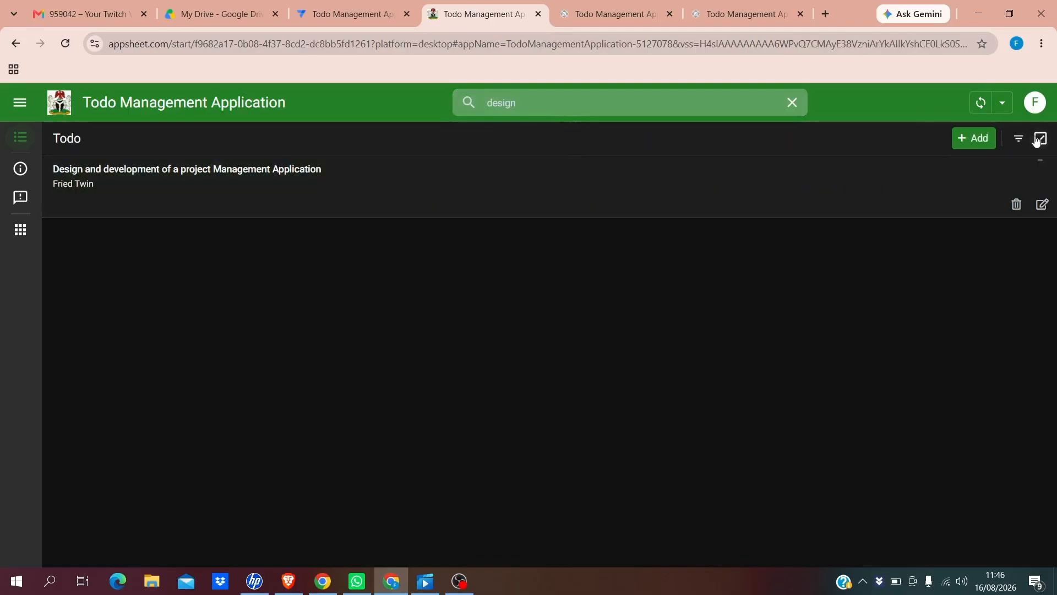
left_click(793, 103)
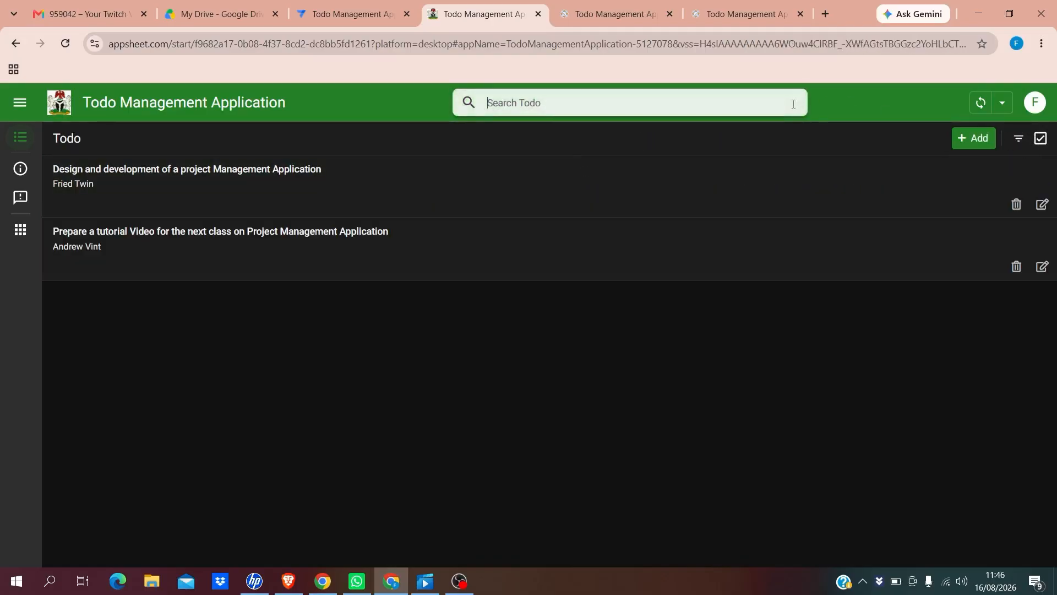
Filter todos by Assigned Person, replacing 'Me' with the second assignee's name
left_click(1019, 140)
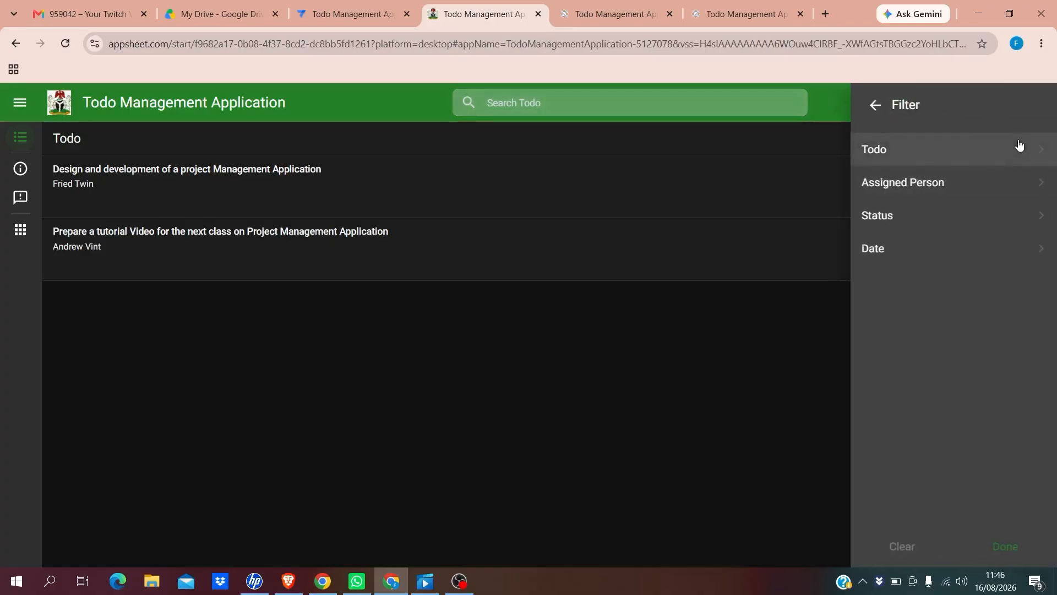
left_click(902, 186)
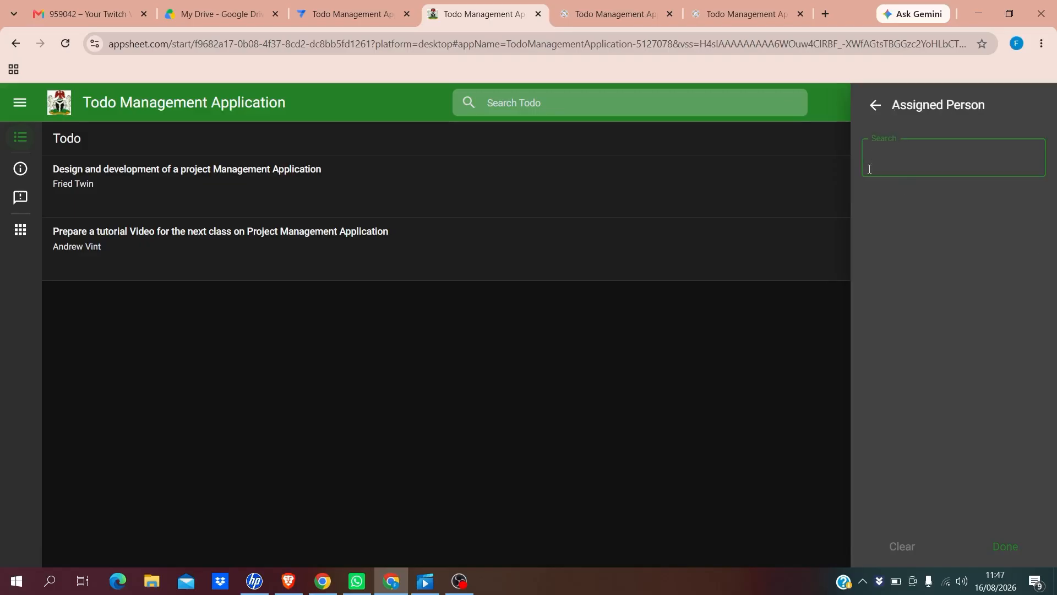
type("Me")
key("Return")
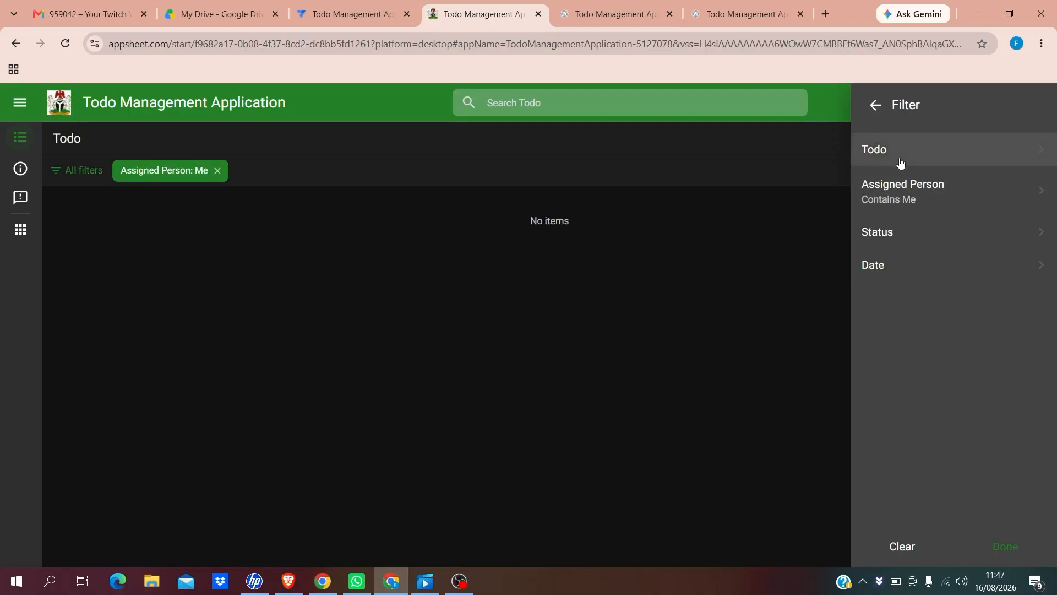
left_click(891, 197)
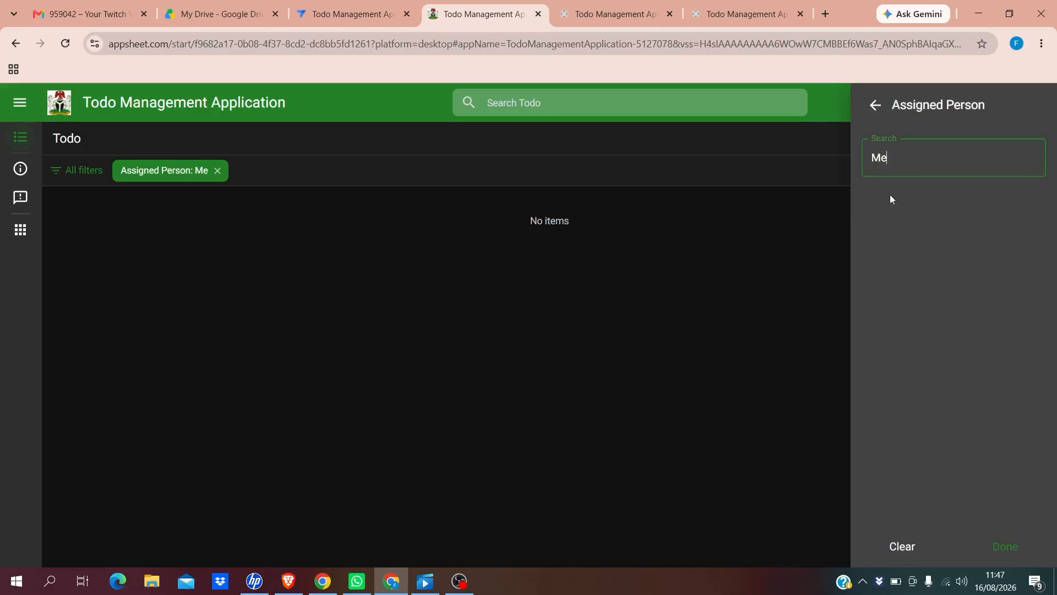
key("BackSpace")
key("BackSpace")
type("Andrew")
key("Return")
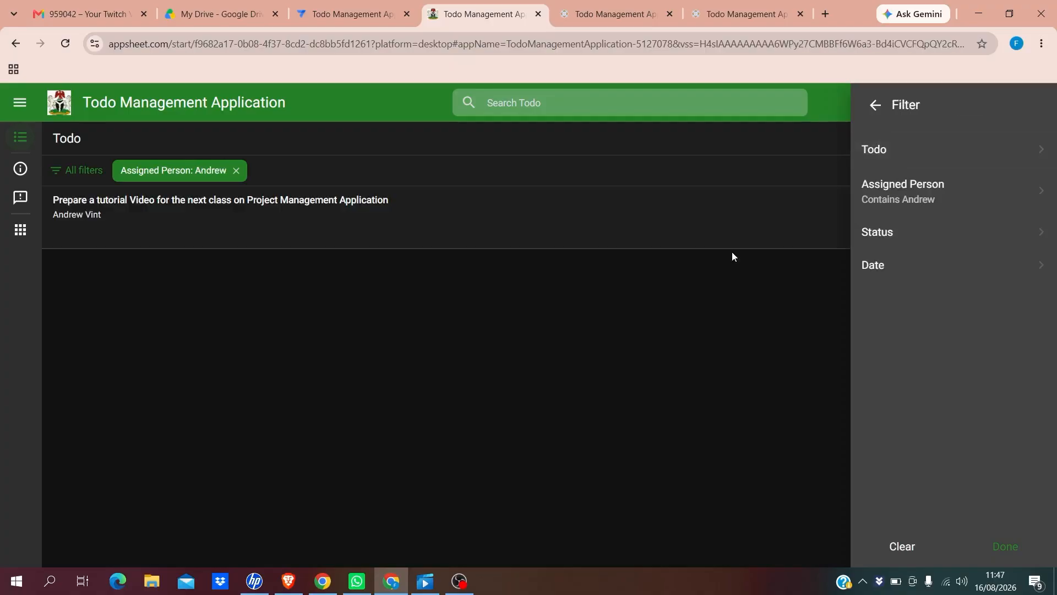
left_click(672, 312)
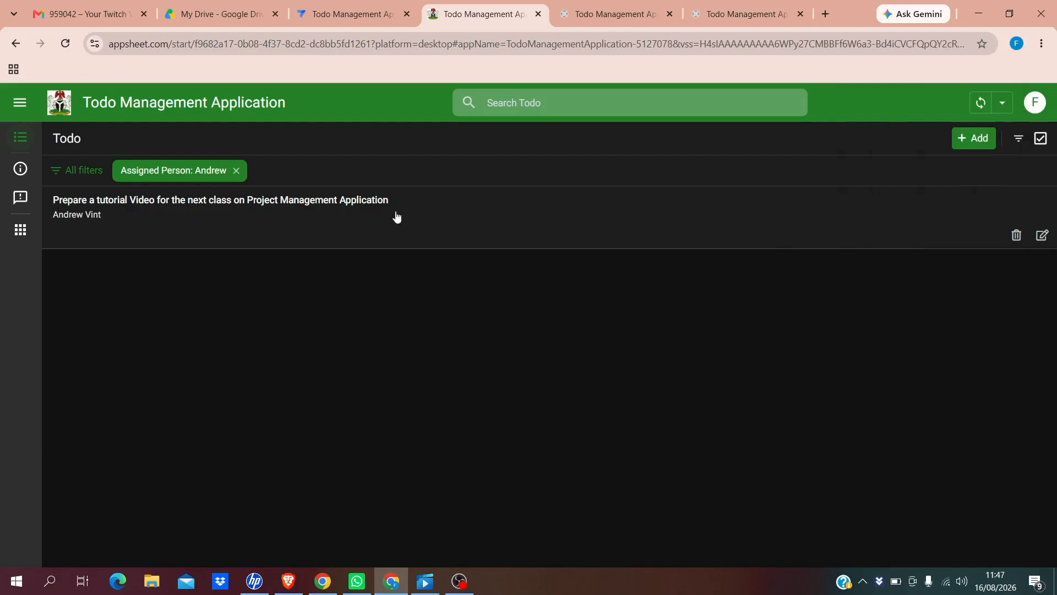
View the filtered tutorial-video todo, then add a Status filter for Pending
left_click(353, 226)
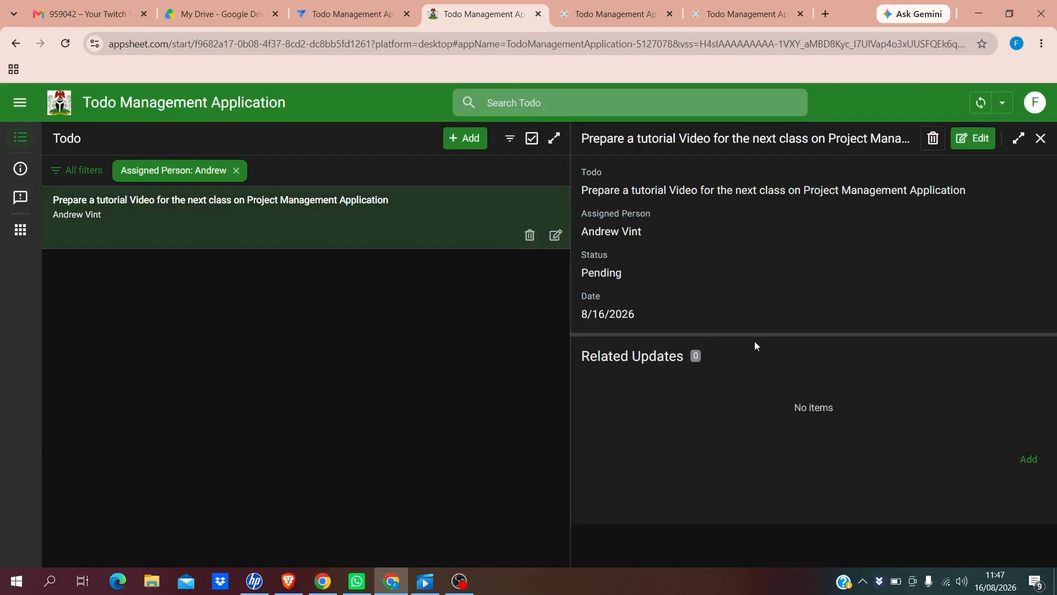
left_click(1040, 139)
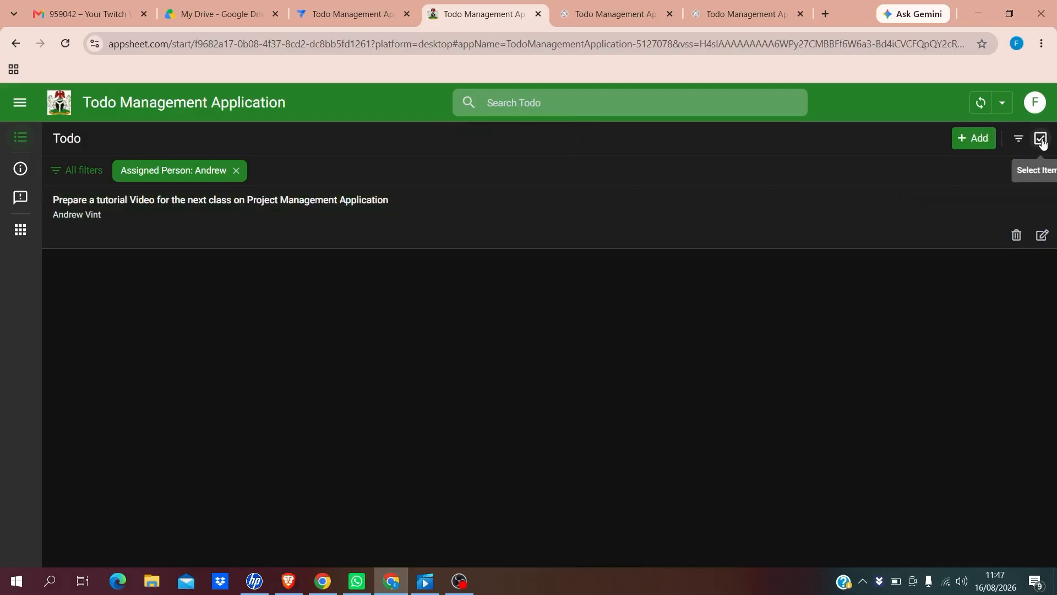
left_click(1013, 140)
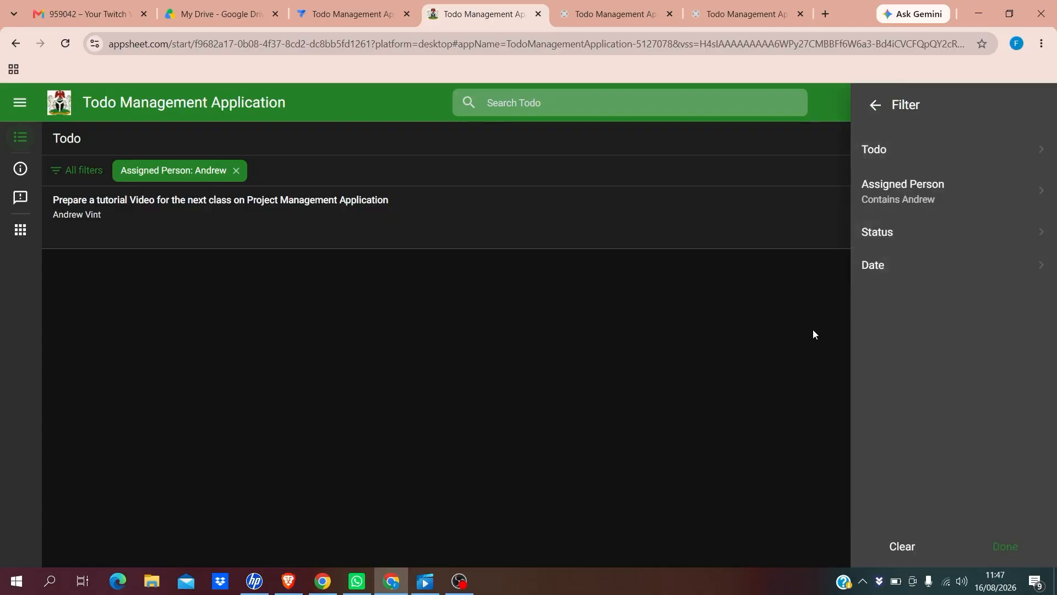
left_click(942, 233)
left_click(887, 156)
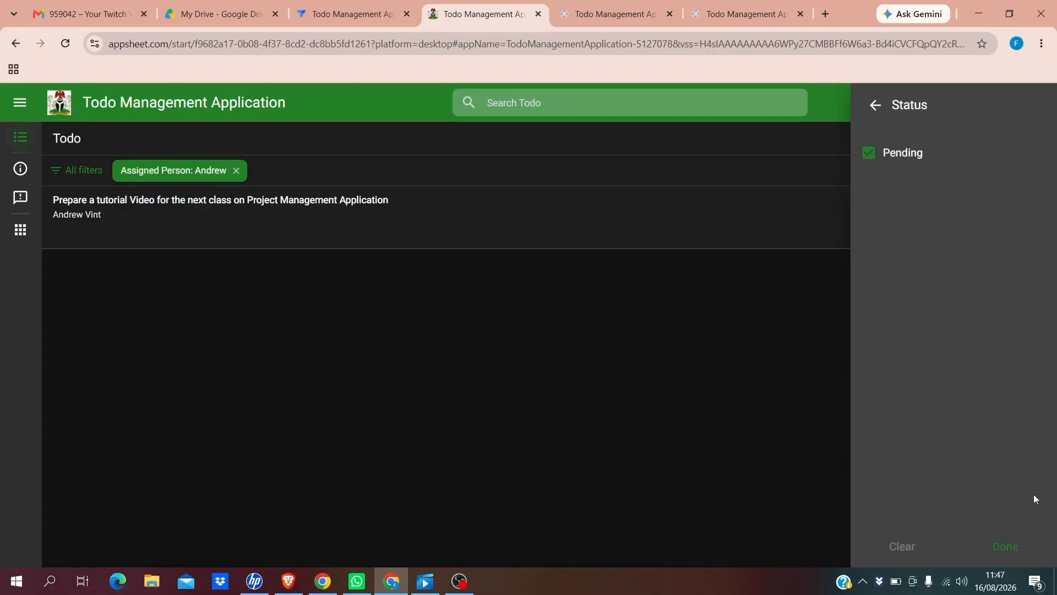
left_click(1007, 547)
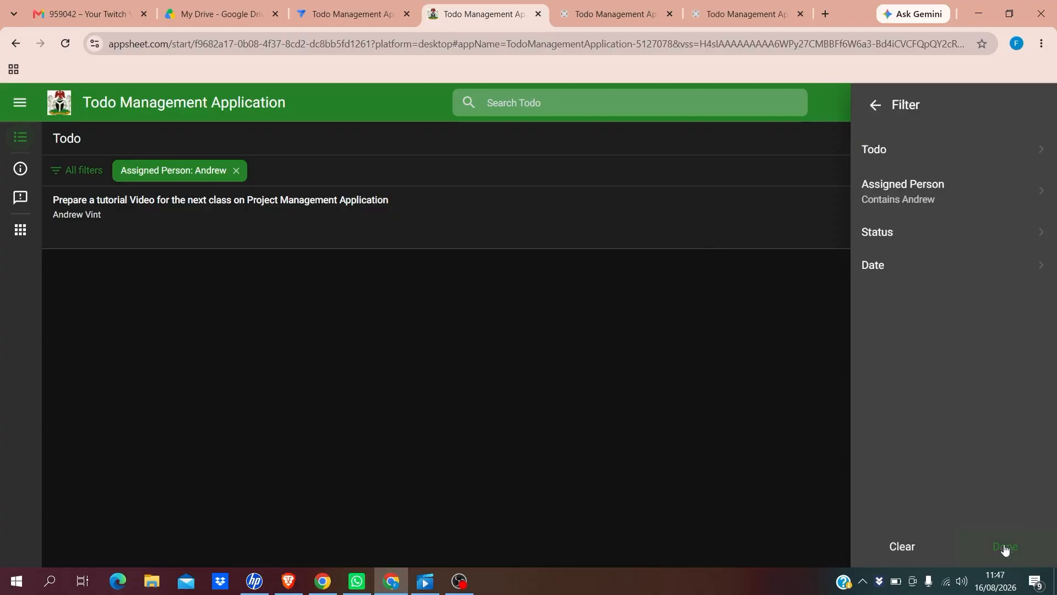
left_click(752, 430)
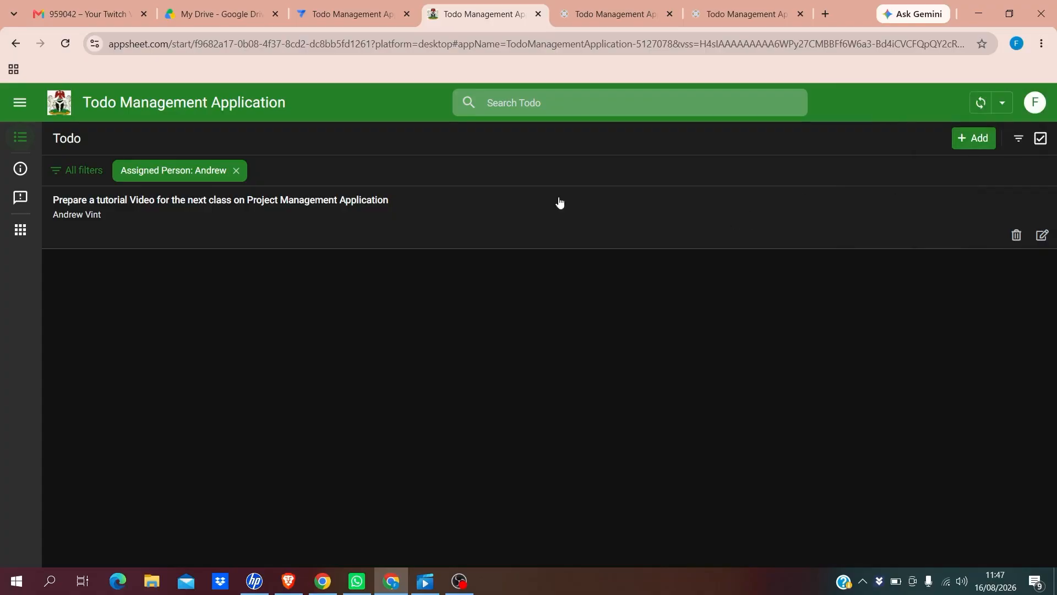
Clear the Assigned Person filter chip so both todos are listed again
left_click(236, 171)
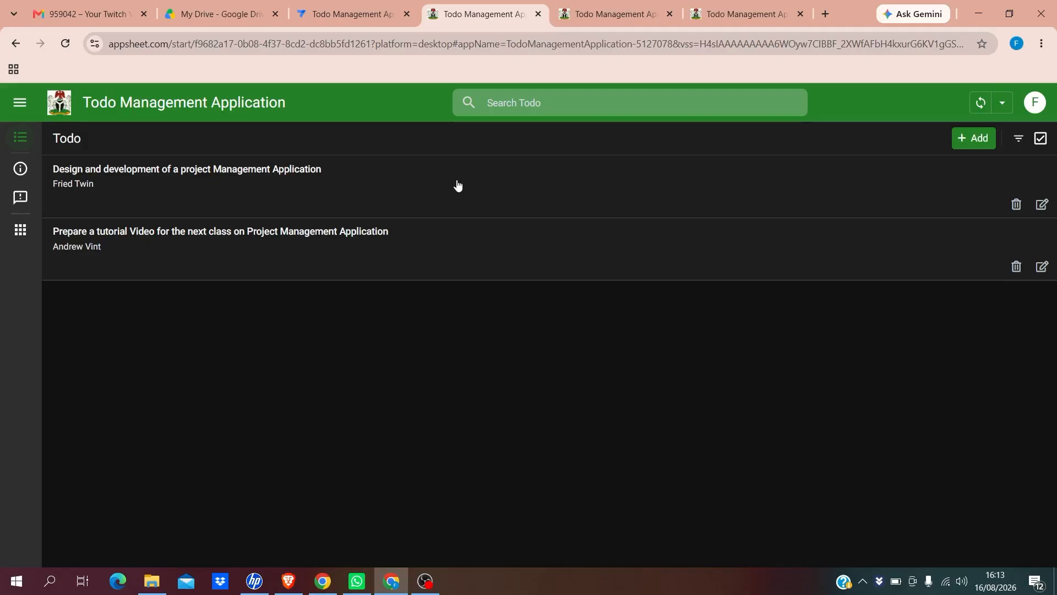
Open the Todo view's settings in the editor, showing headers Todo and Assigned Person and summary column None
left_click(336, 20)
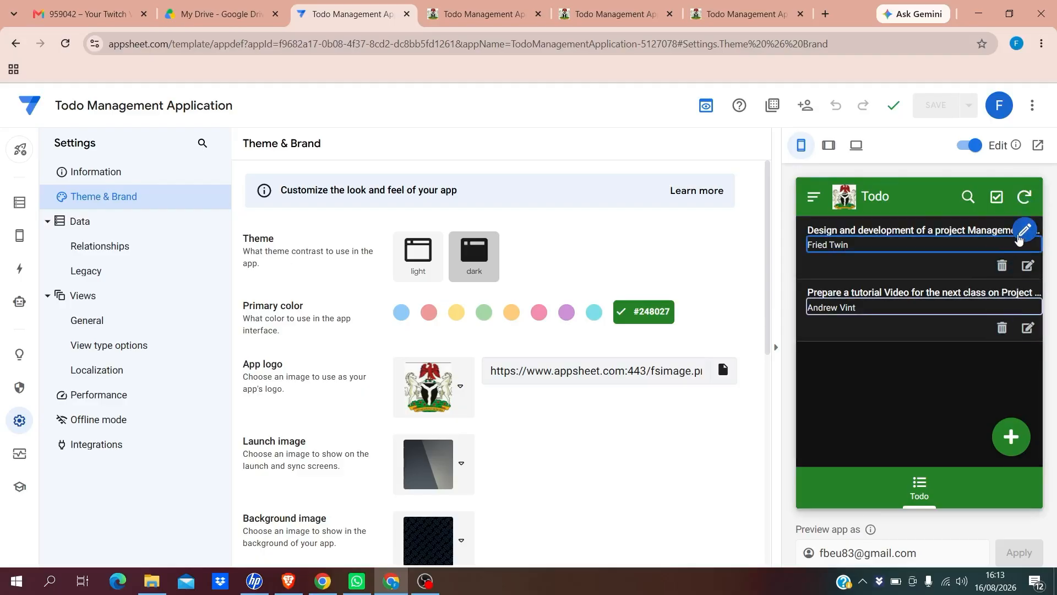
left_click(1024, 231)
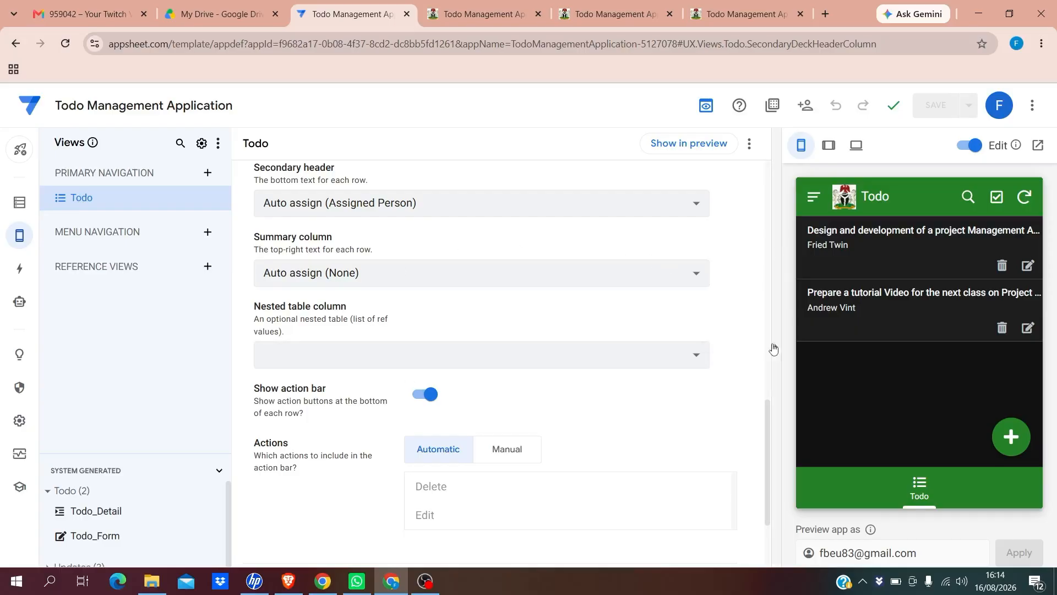
left_click_drag(767, 411, 738, 365)
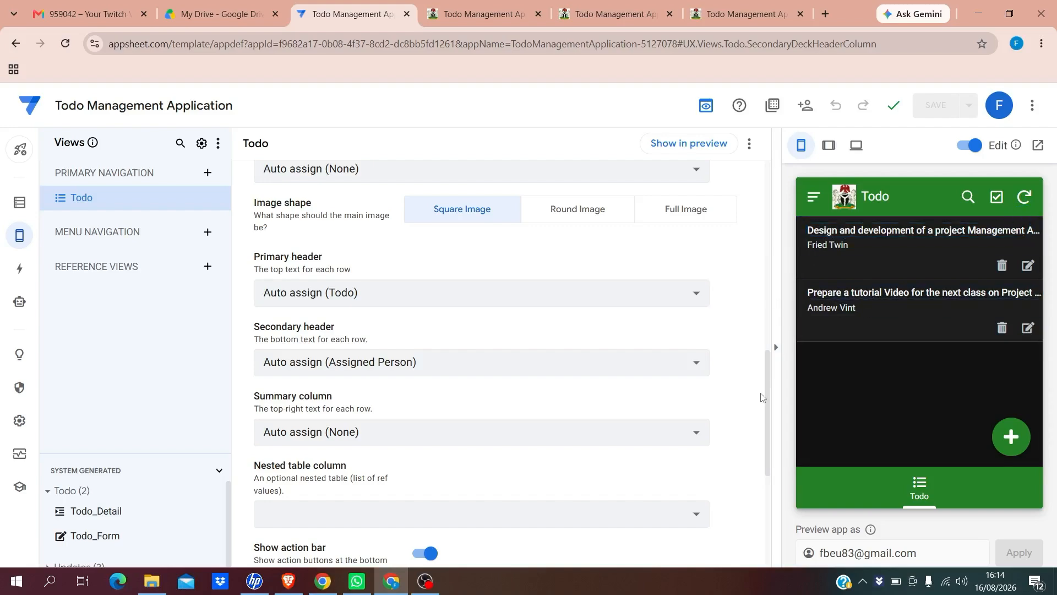
scroll(768, 390, "down", 1)
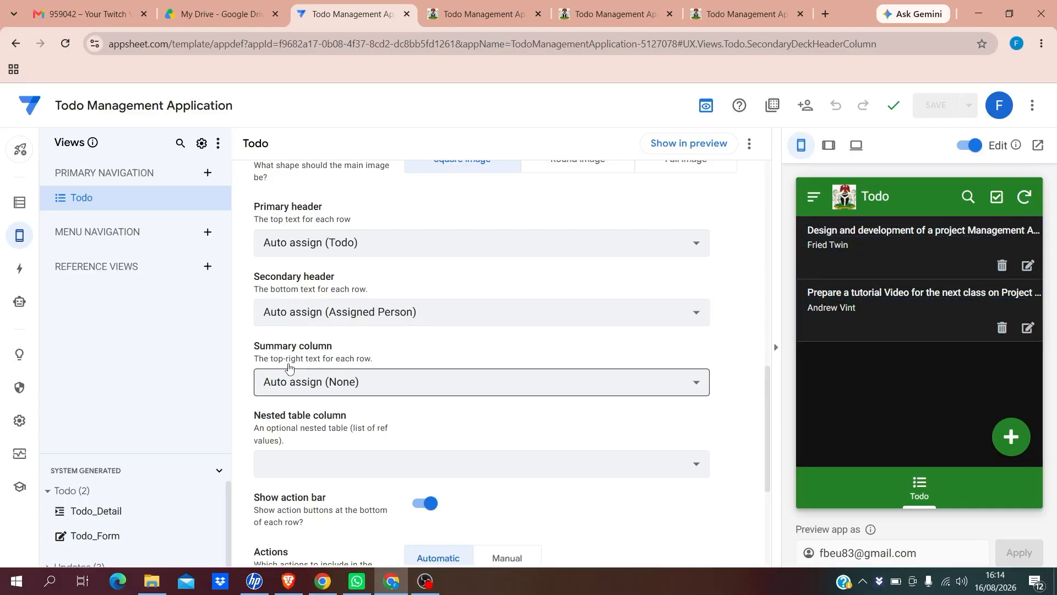
Set the Todo view's summary column to Status, save, and reopen the app in a new browser tab
left_click(399, 387)
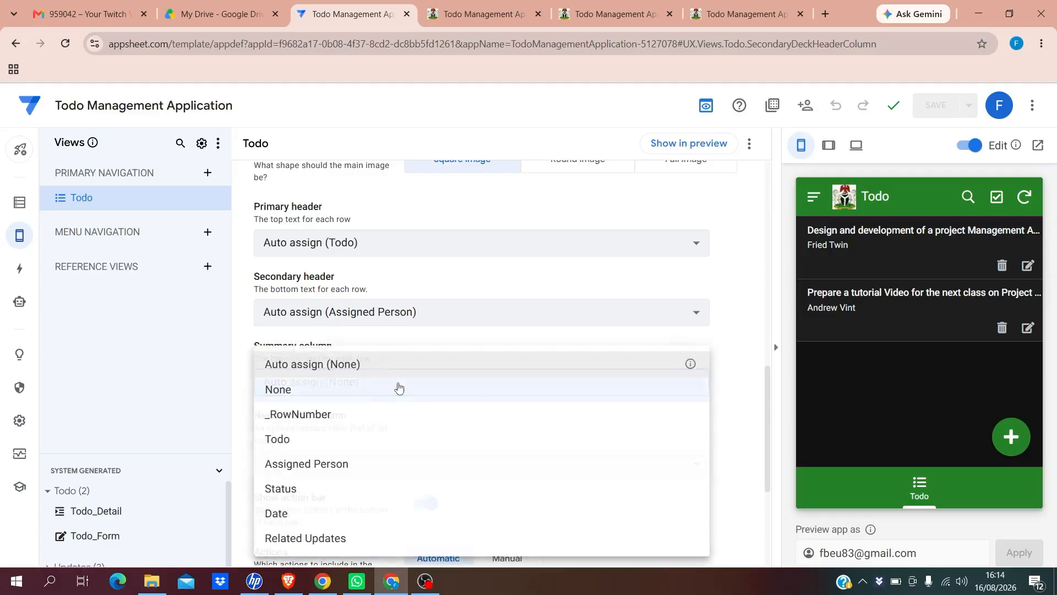
left_click(282, 489)
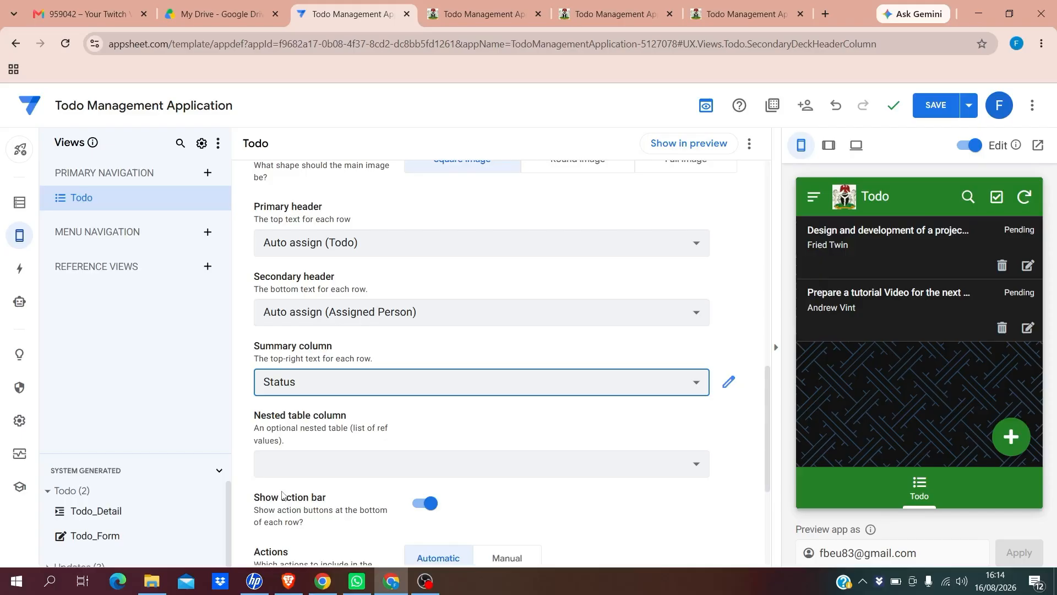
left_click(933, 110)
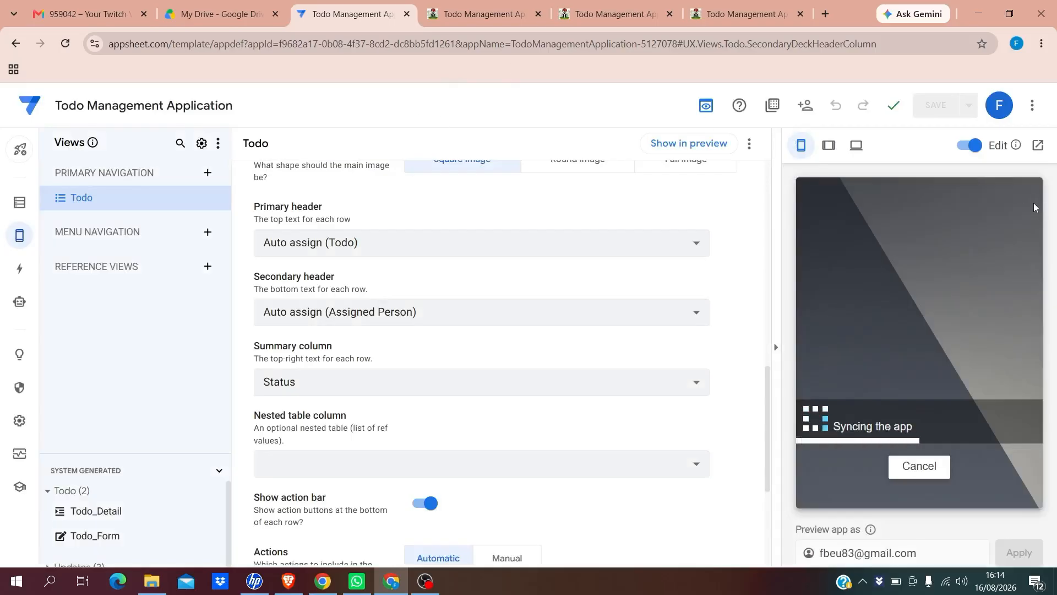
left_click(1038, 147)
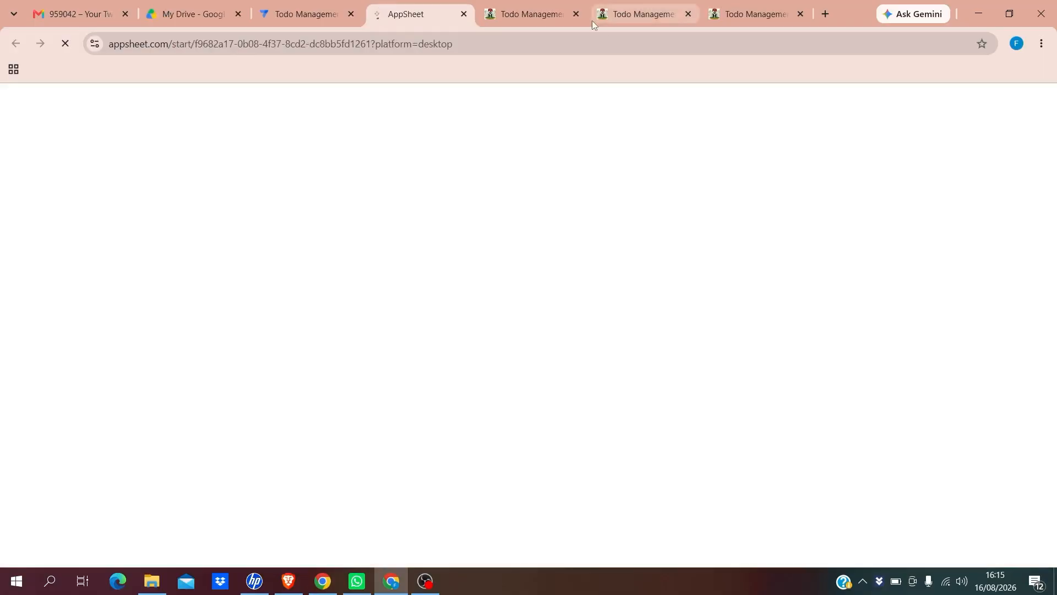
left_click(576, 14)
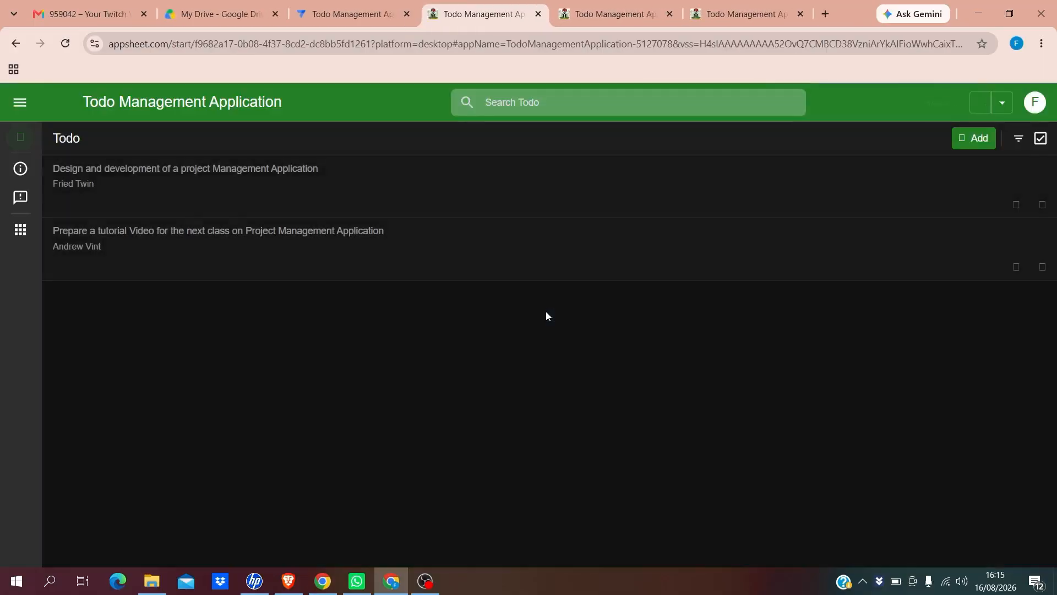